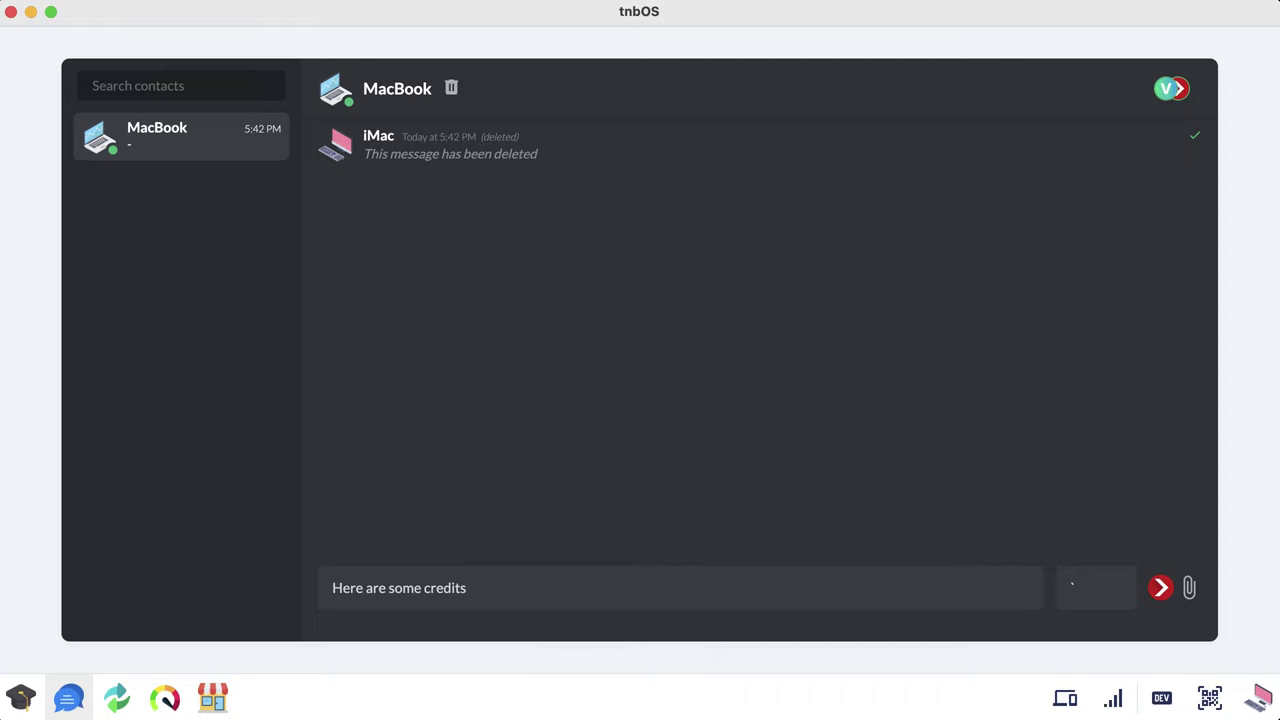
# Step: Send 'Here are some credits' with +50 TNB, then preview and dismiss the Accounts attachment option
pyautogui.press('Return')
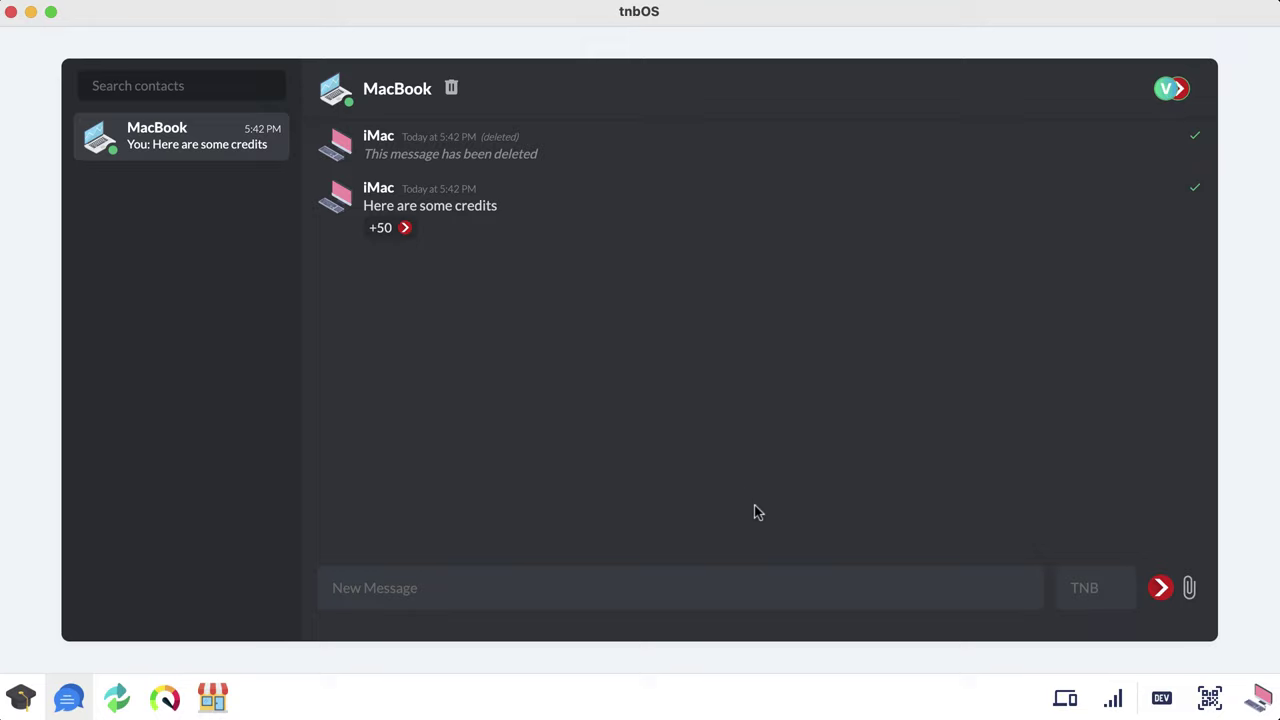
pyautogui.click(1188, 590)
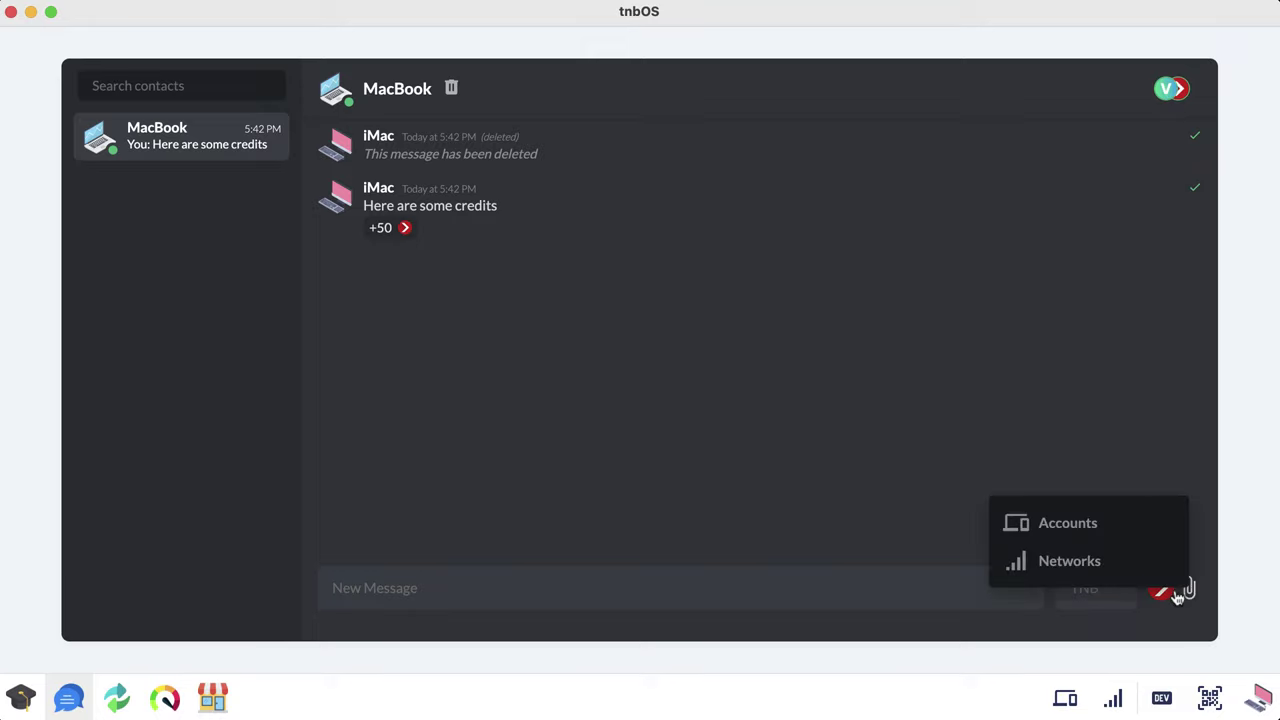
pyautogui.click(1092, 525)
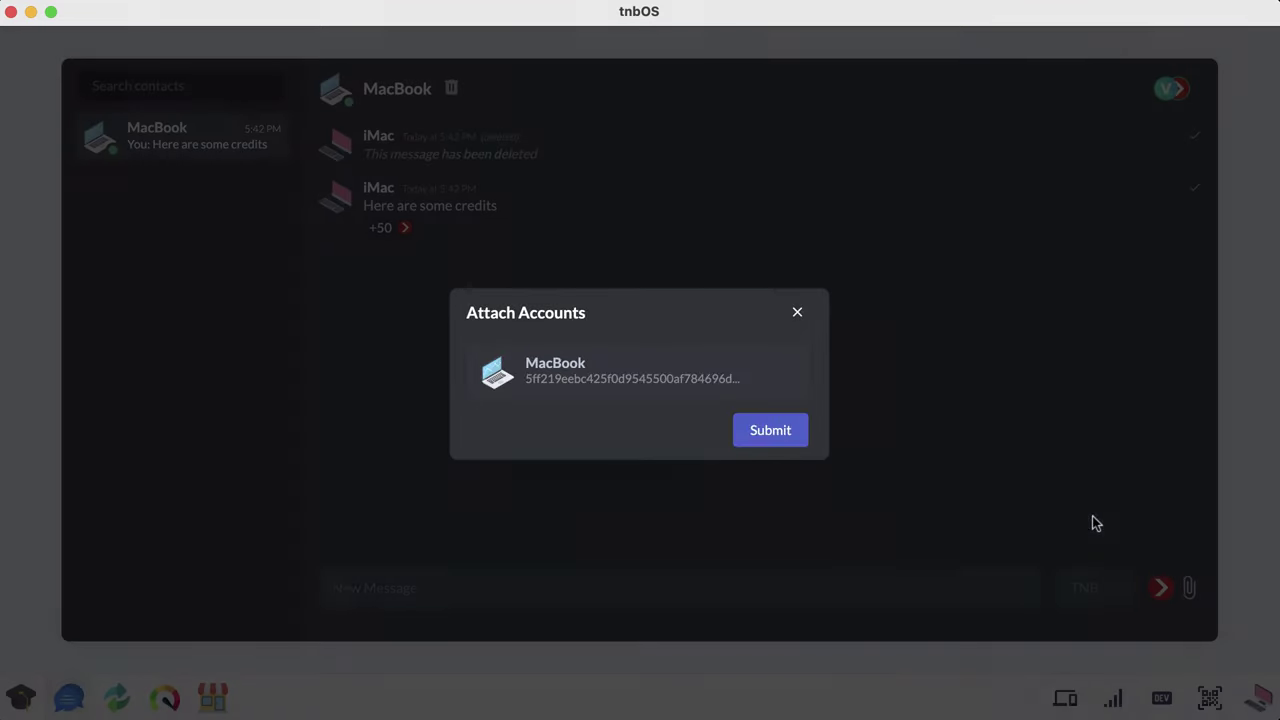
pyautogui.click(798, 316)
pyautogui.click(1189, 590)
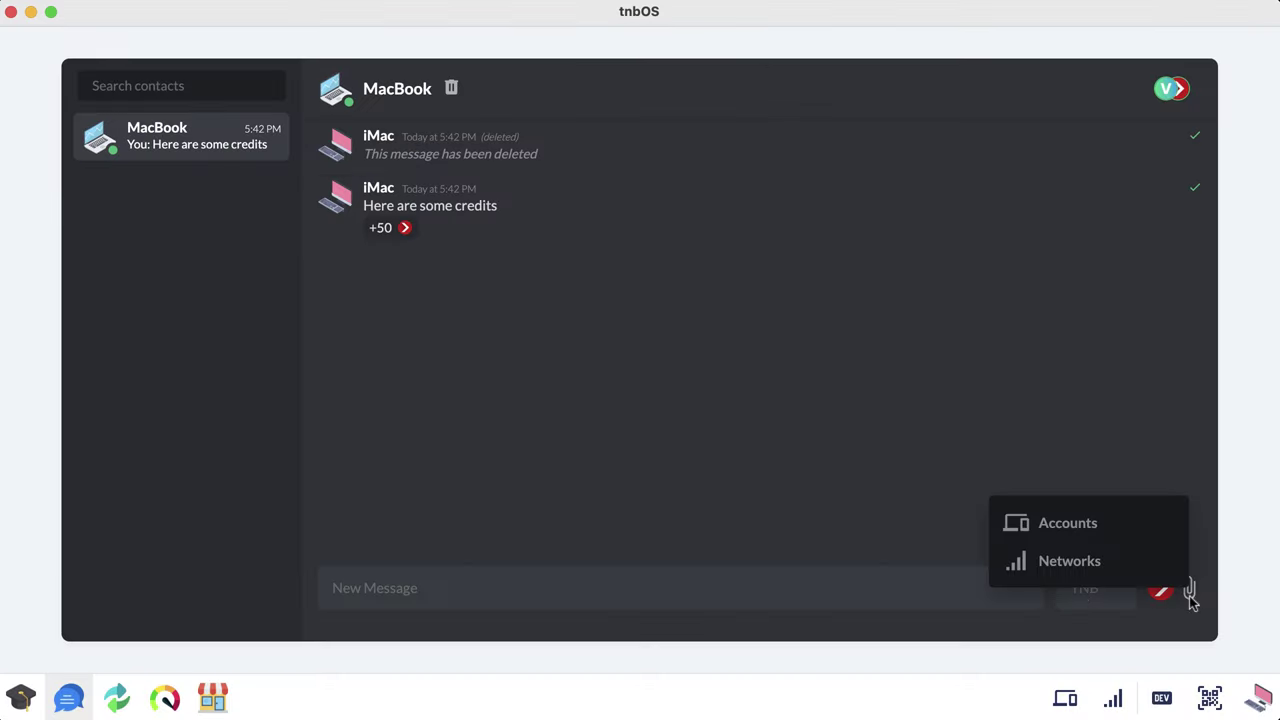
pyautogui.click(843, 587)
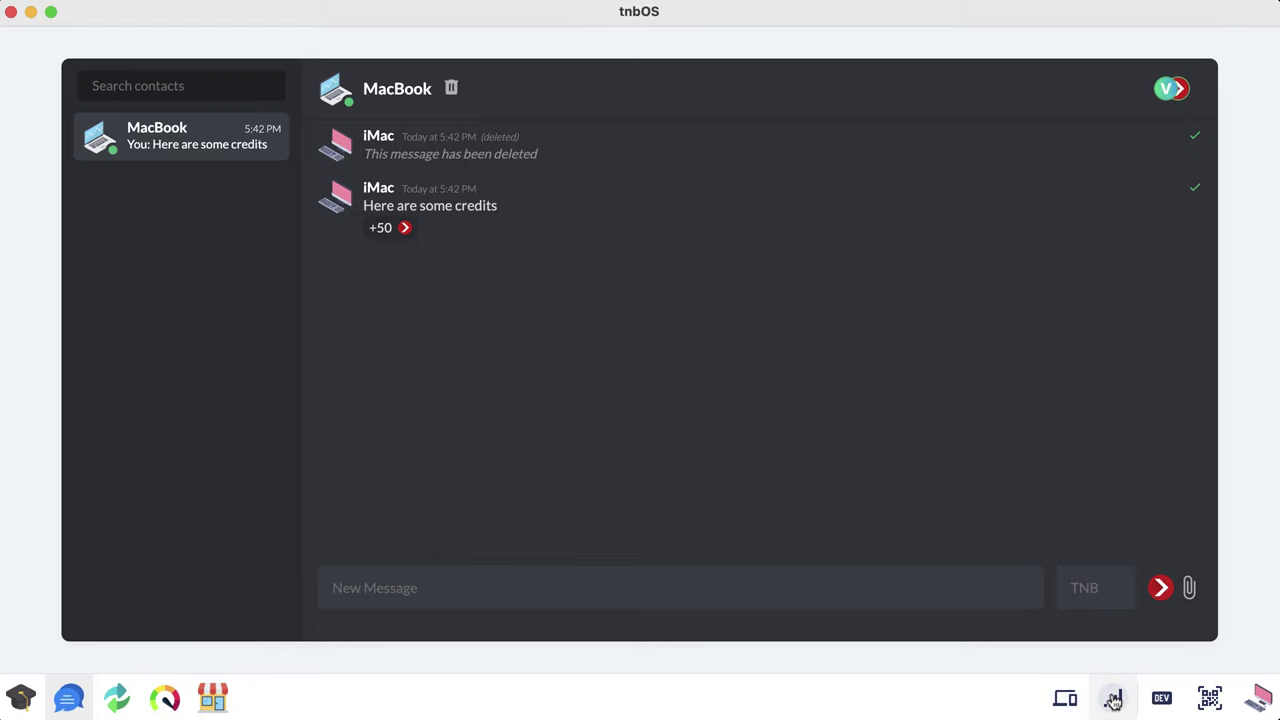
# Step: Delete the VTX network in Network Manager
pyautogui.click(1112, 698)
pyautogui.click(804, 218)
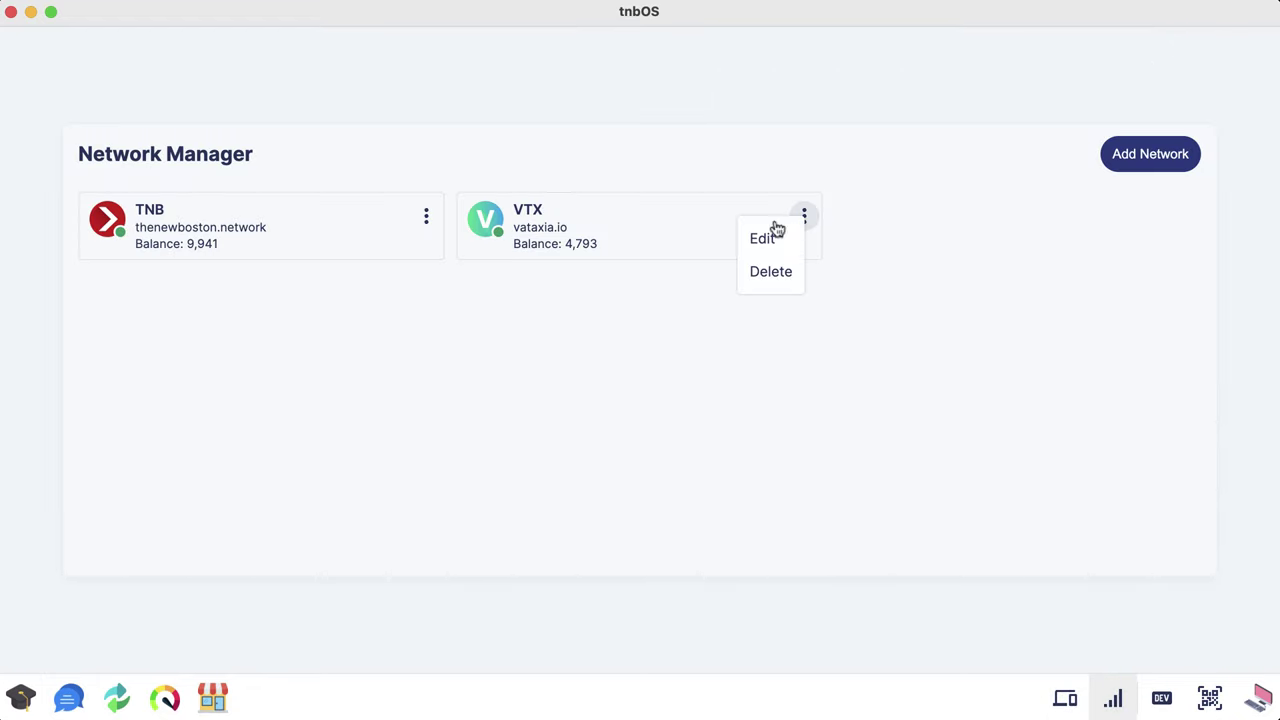
pyautogui.click(769, 271)
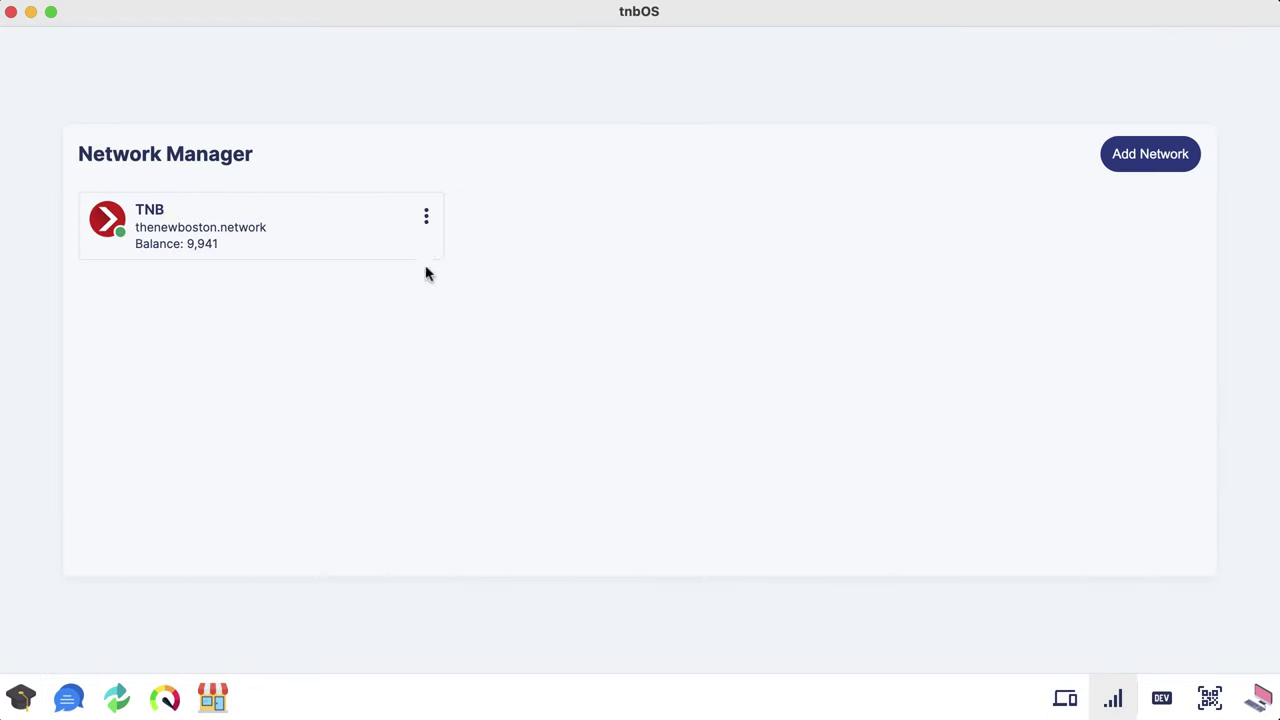
# Step: Import VTX from the chat's vataxia.io card and confirm it is listed beside TNB
pyautogui.click(69, 697)
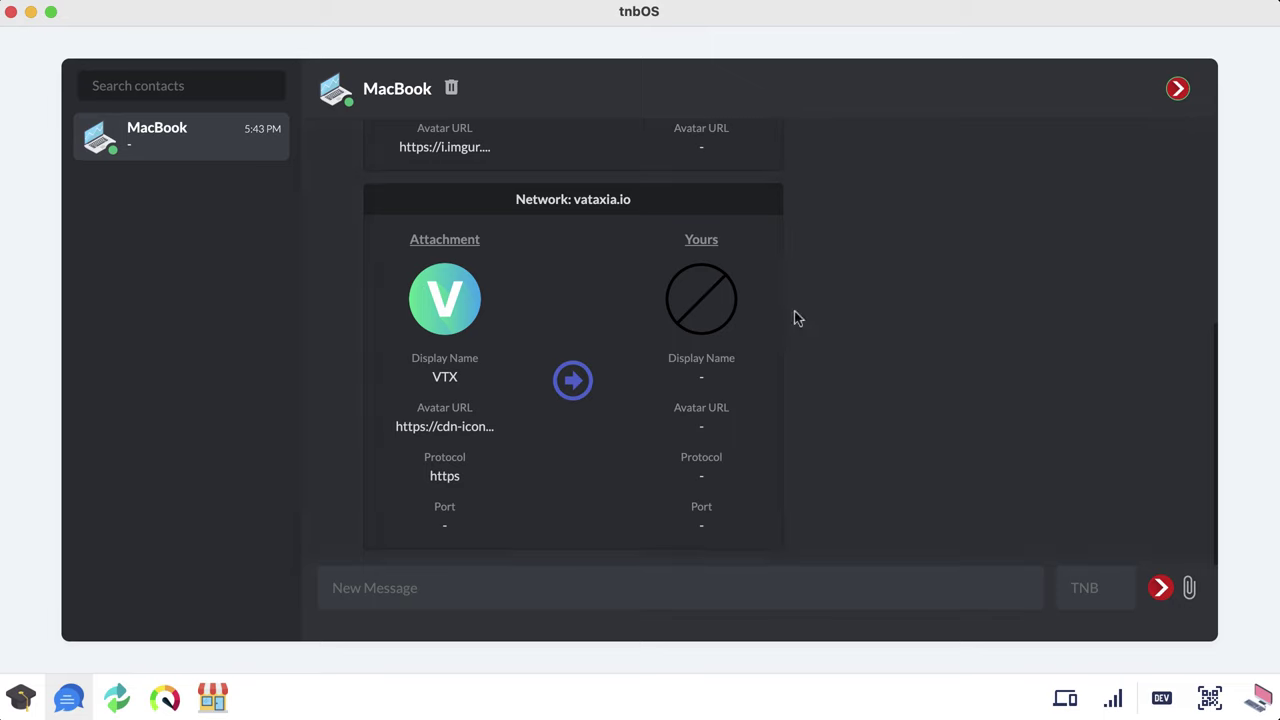
pyautogui.scroll(3, 880, 410)
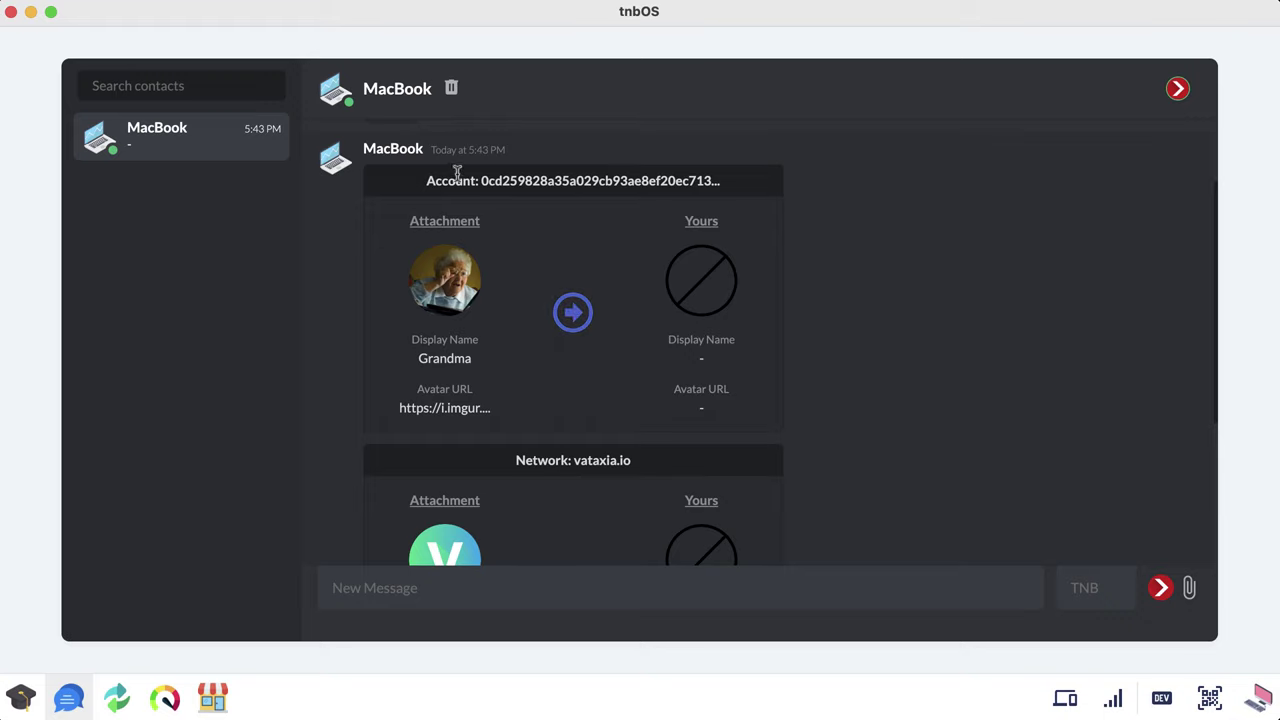
pyautogui.scroll(-3, 680, 320)
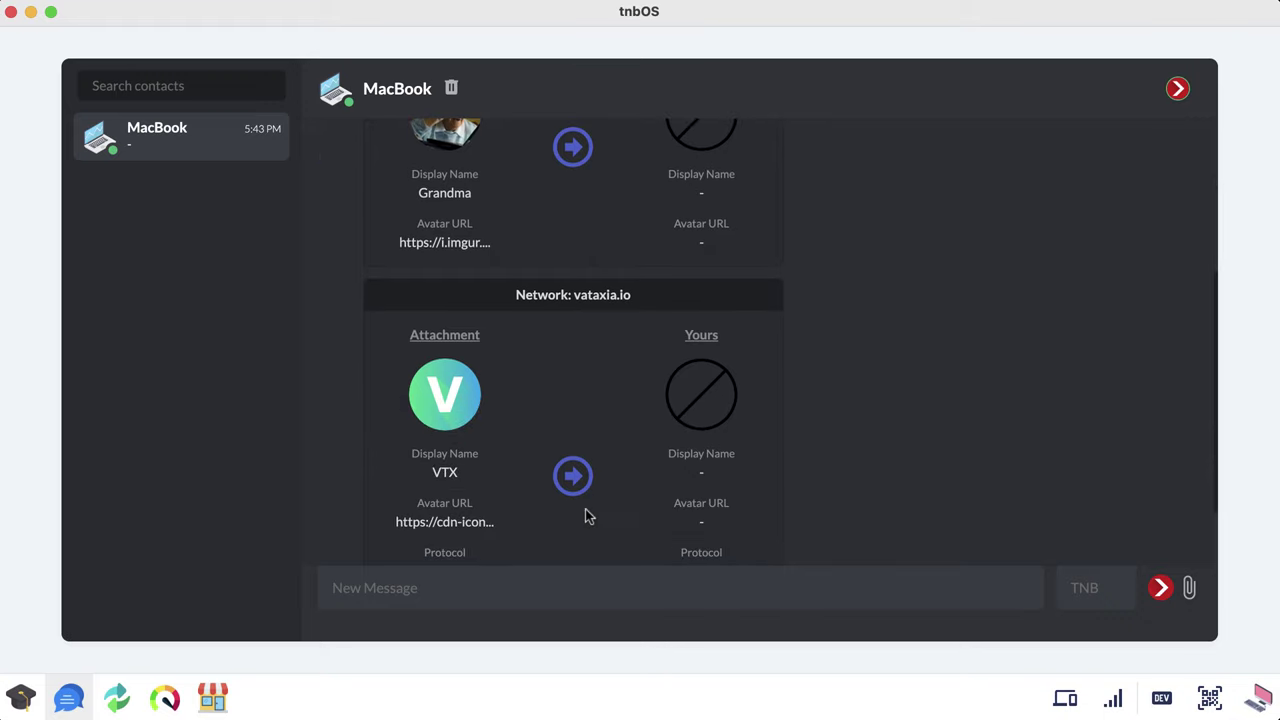
pyautogui.scroll(-2, 640, 373)
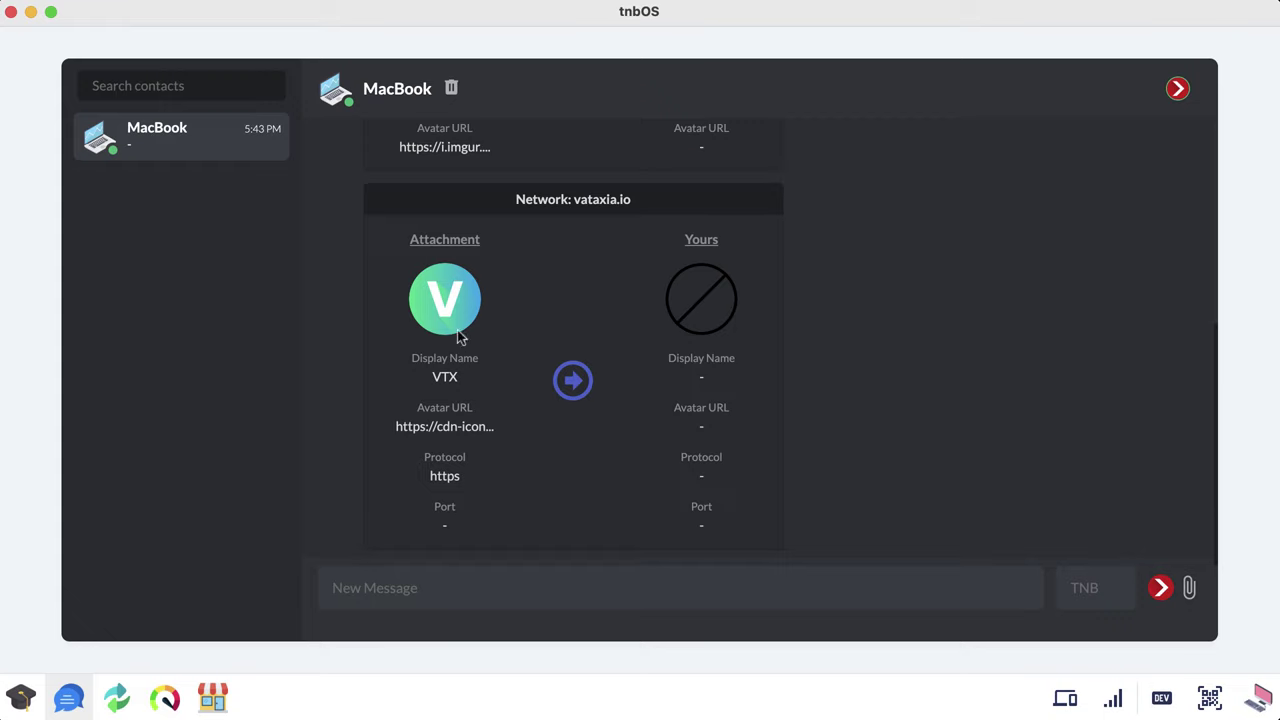
pyautogui.click(573, 381)
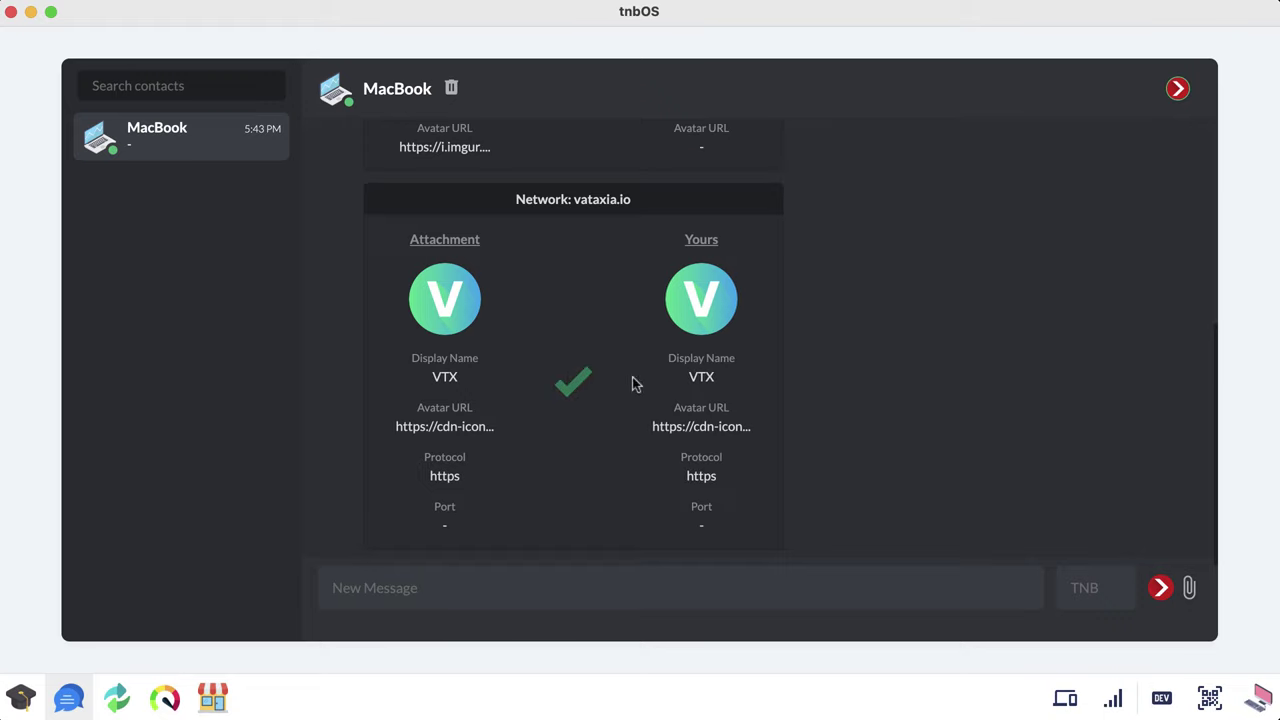
pyautogui.click(1112, 697)
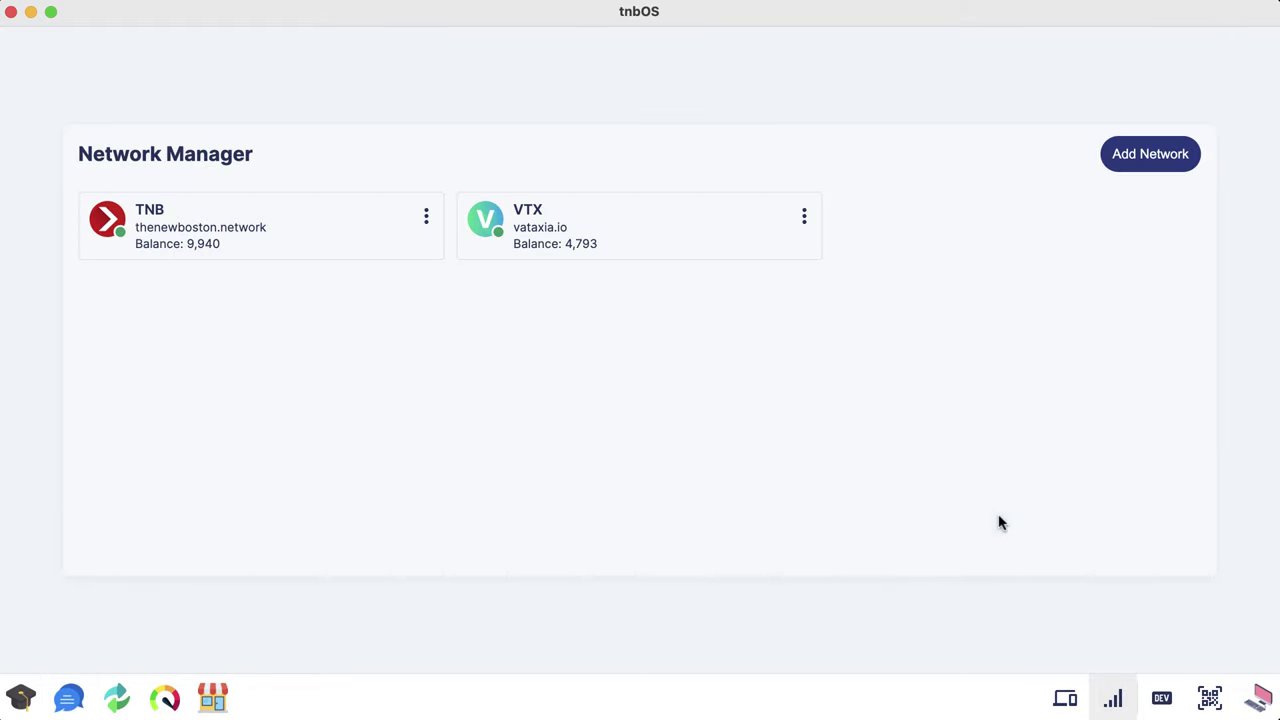
# Step: Import the Grandma account from the chat attachment and confirm it in Accounts
pyautogui.click(1065, 697)
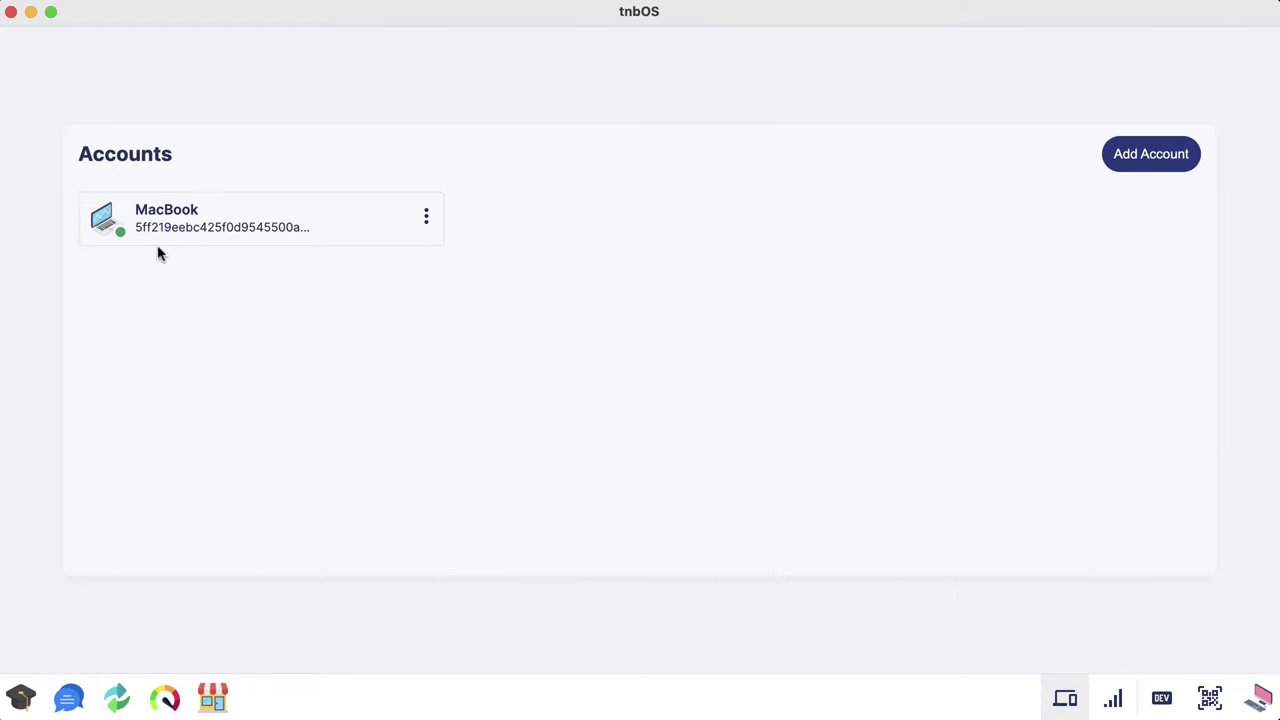
pyautogui.click(69, 697)
pyautogui.scroll(5, 615, 340)
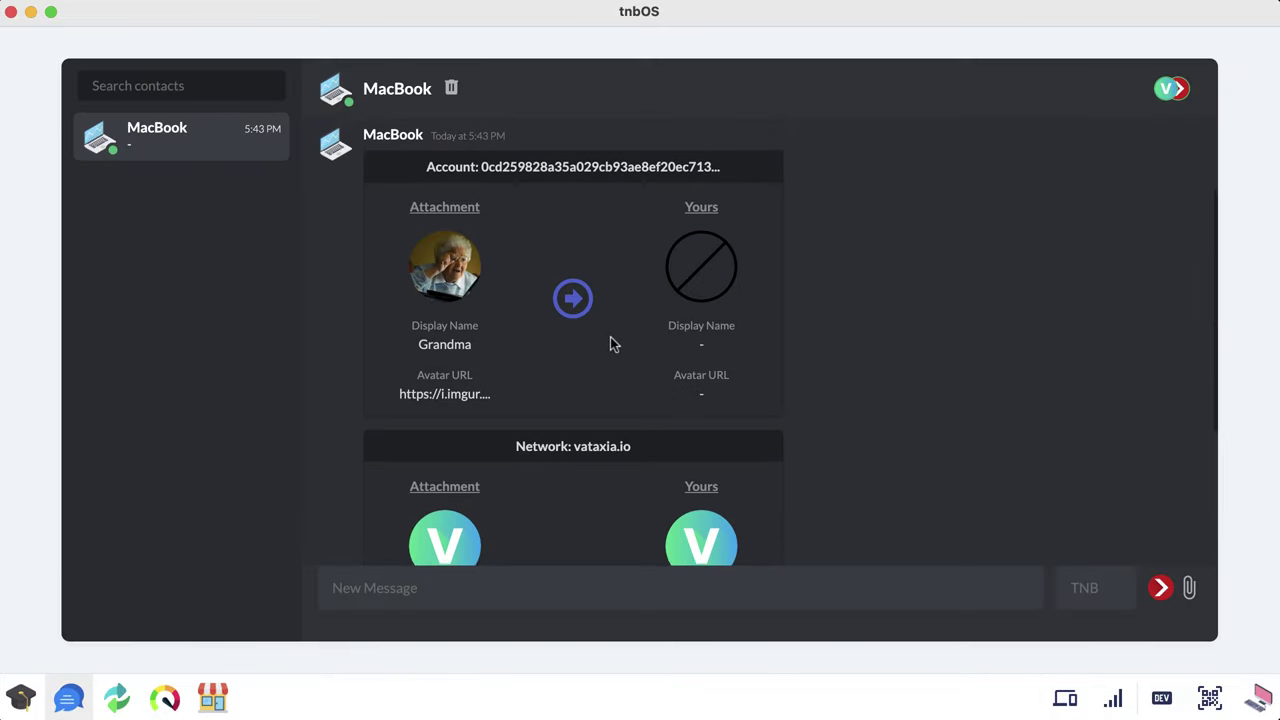
pyautogui.scroll(1, 613, 344)
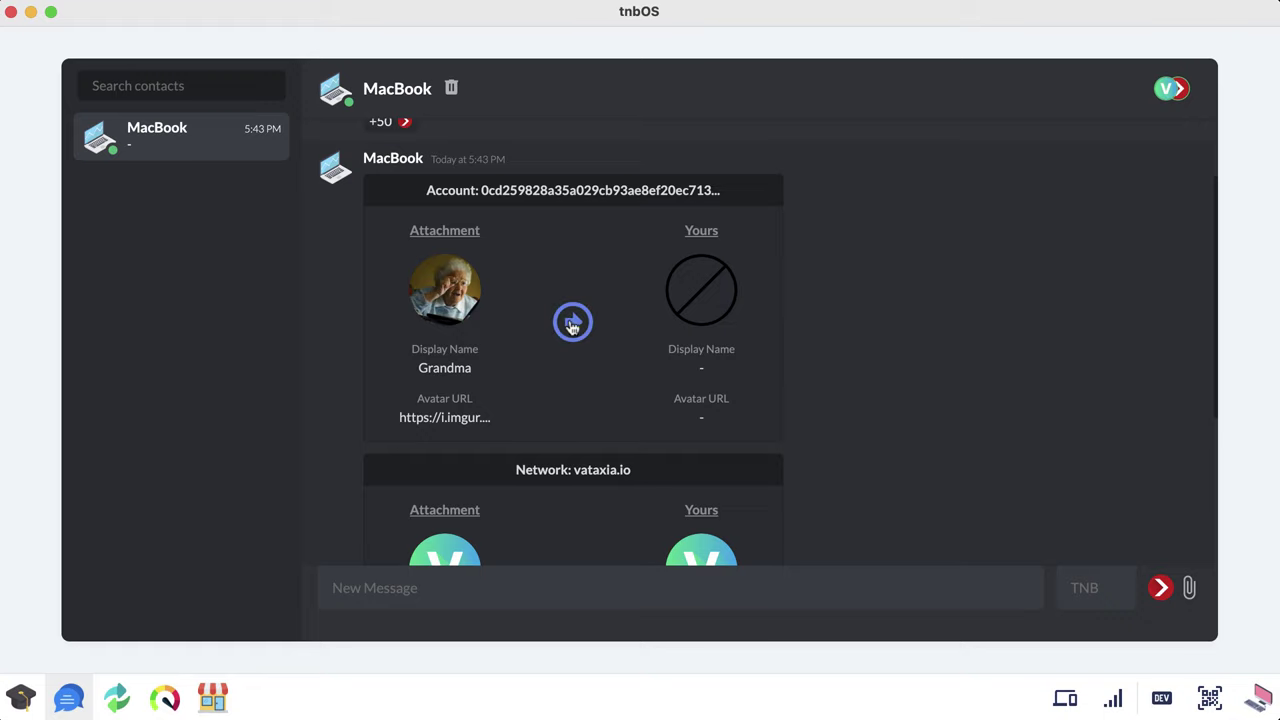
pyautogui.click(572, 322)
pyautogui.click(1065, 698)
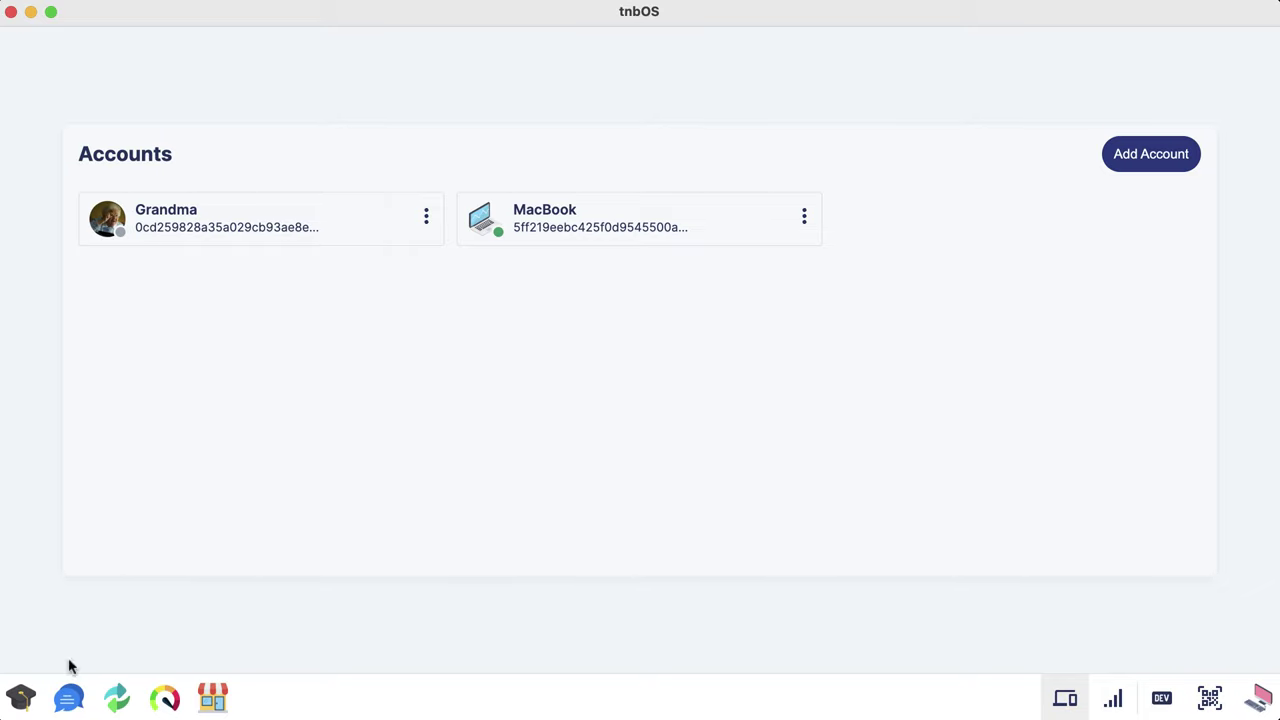
# Step: Review the MacBook chat once more and close the messaging window
pyautogui.click(68, 698)
pyautogui.scroll(8, 607, 400)
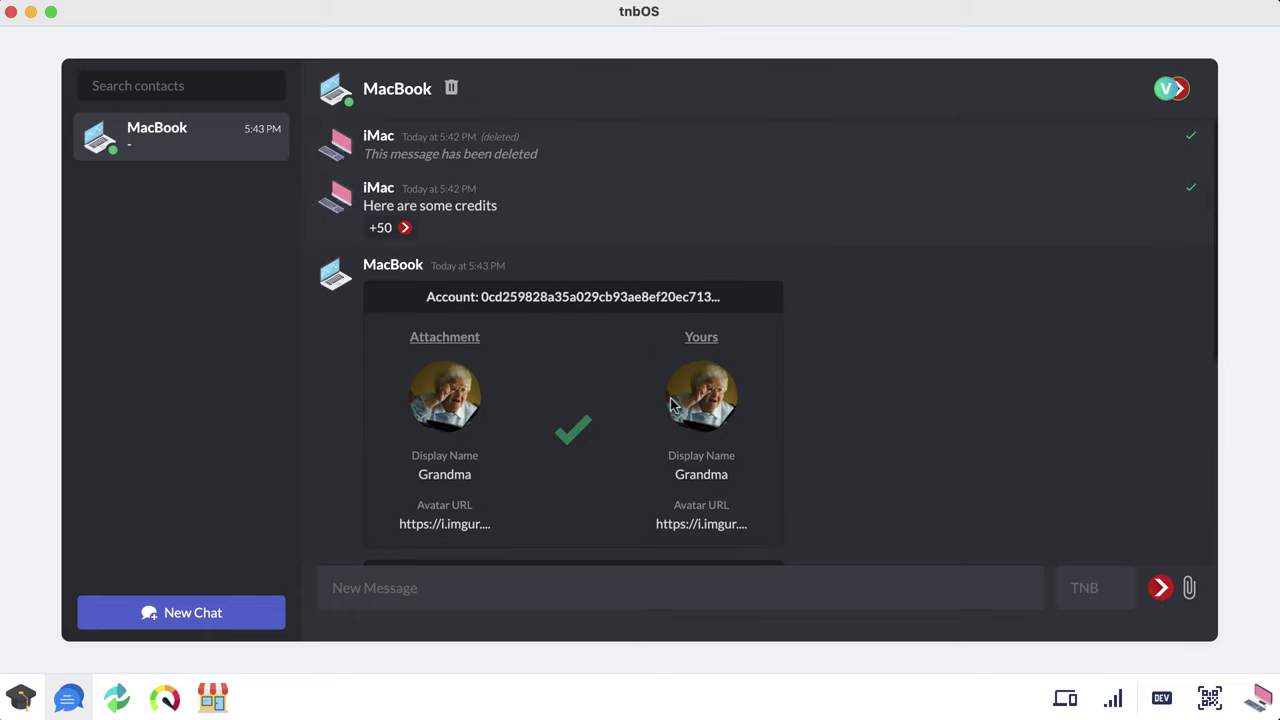
pyautogui.scroll(-4, 665, 385)
pyautogui.scroll(4, 752, 372)
pyautogui.scroll(-4, 700, 400)
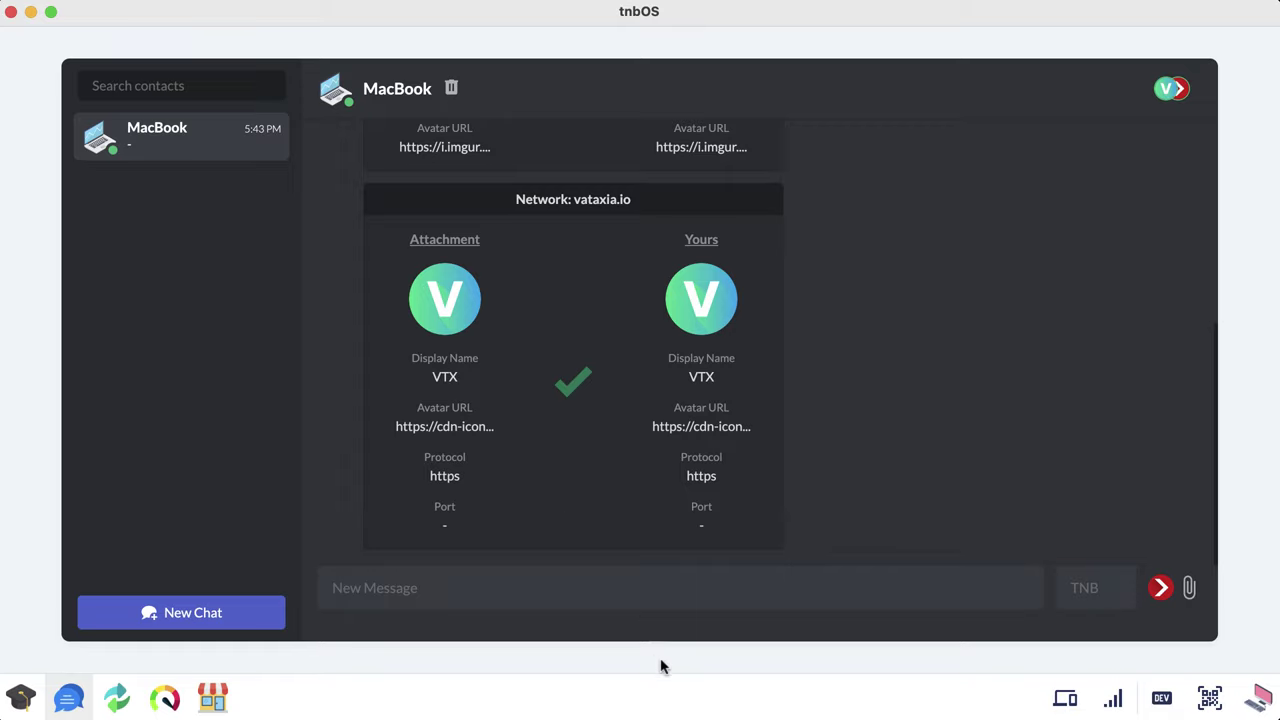
pyautogui.click(66, 698)
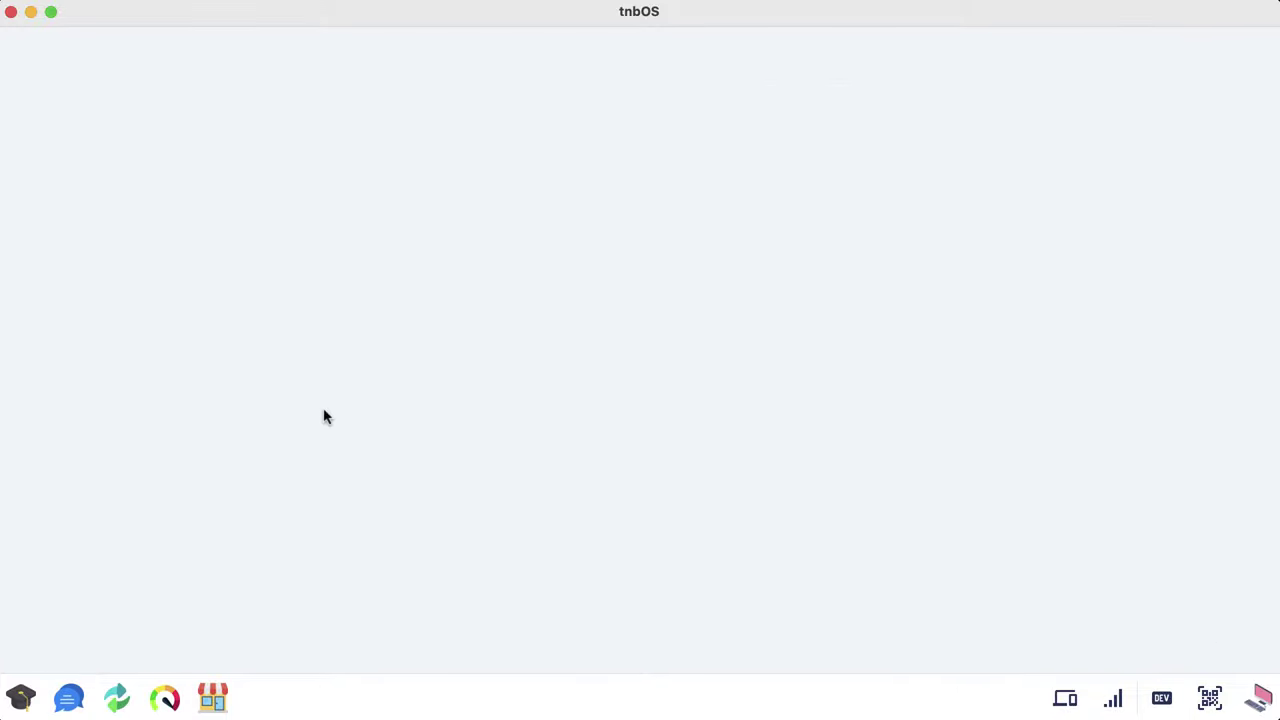
# Step: Launch University and scroll the Browse grid of courses like React JS for Beginners and Django
pyautogui.click(21, 698)
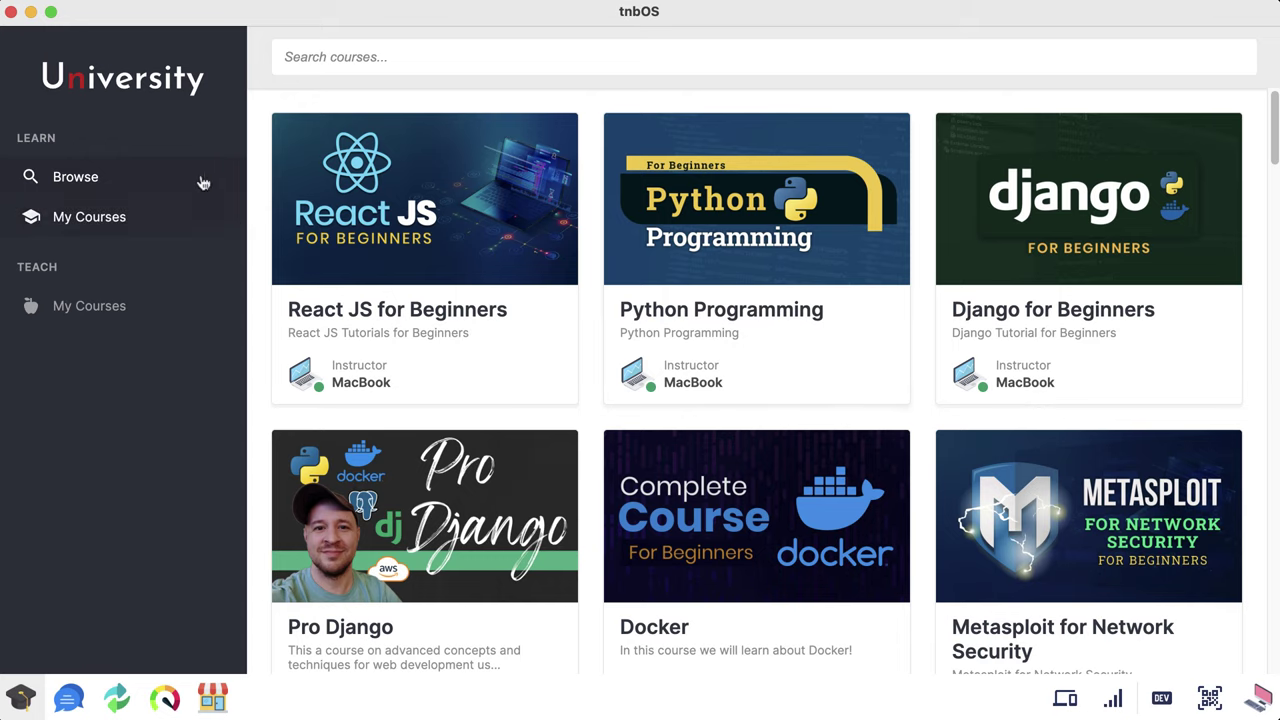
pyautogui.scroll(-4, 866, 317)
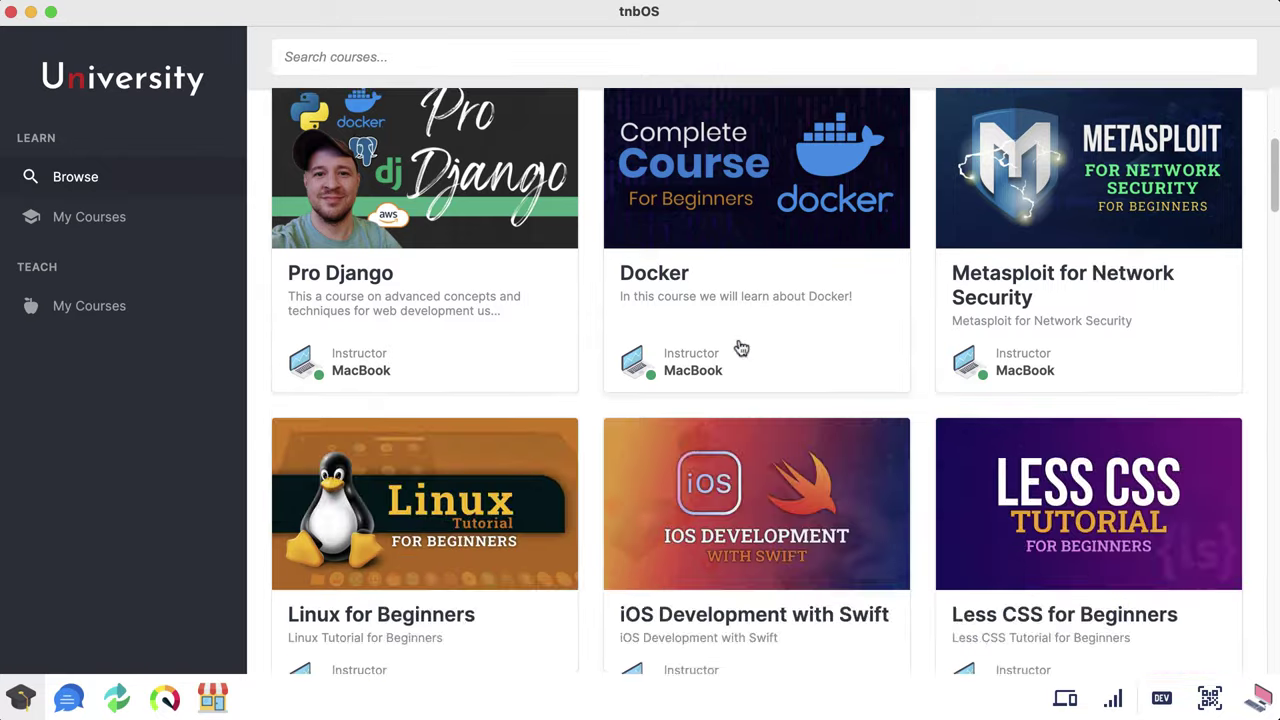
pyautogui.scroll(-15, 741, 348)
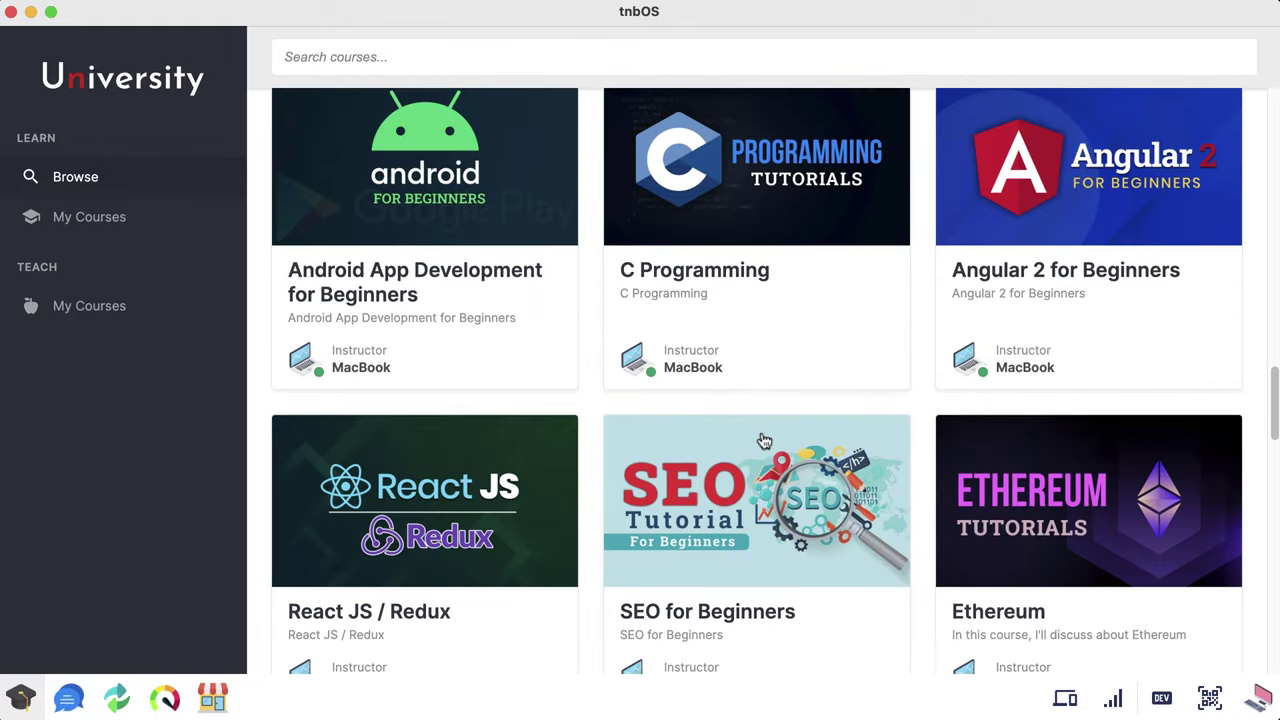
pyautogui.scroll(-3, 762, 480)
pyautogui.scroll(15, 760, 520)
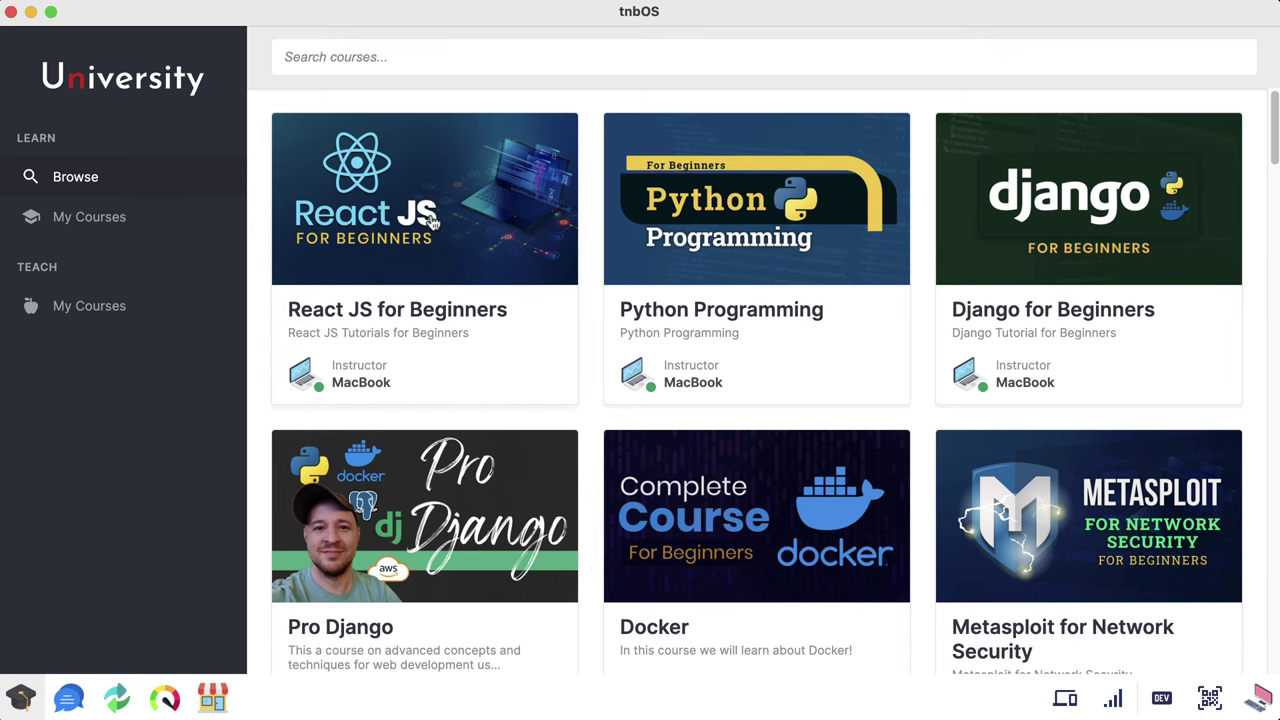
# Step: Enroll in the React JS for Beginners course
pyautogui.click(430, 220)
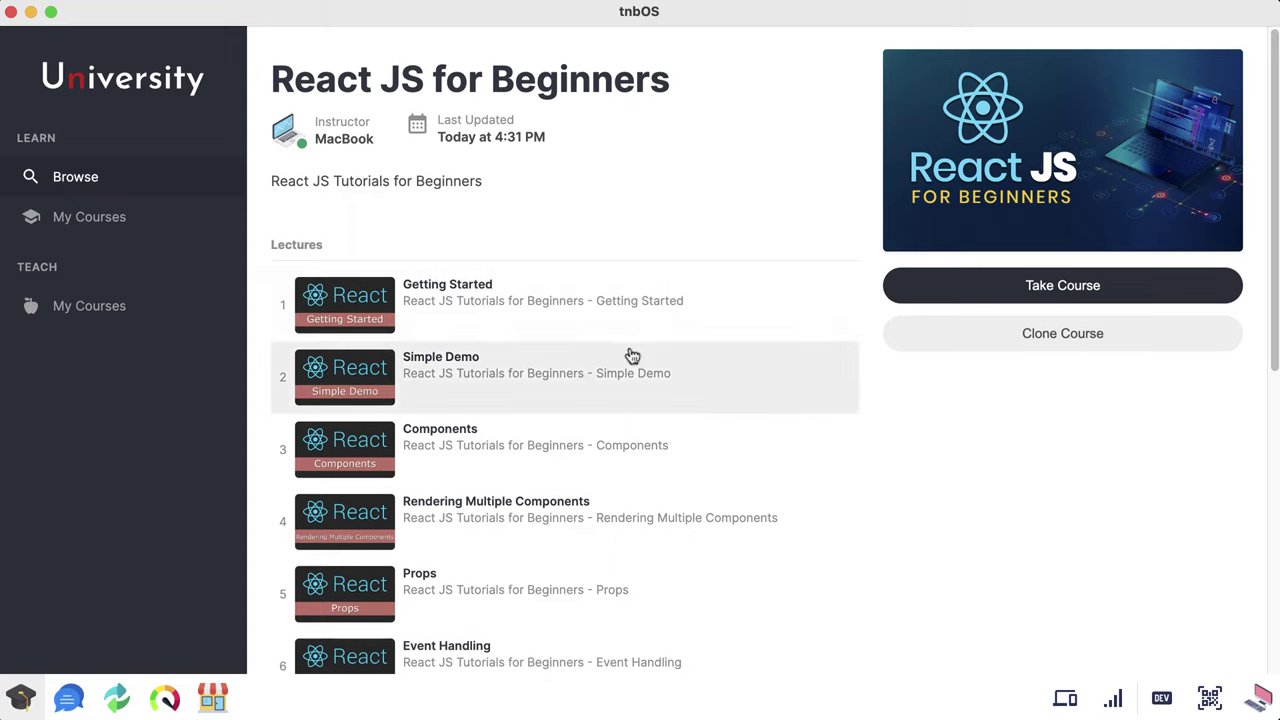
pyautogui.scroll(-3, 645, 390)
pyautogui.scroll(3, 662, 420)
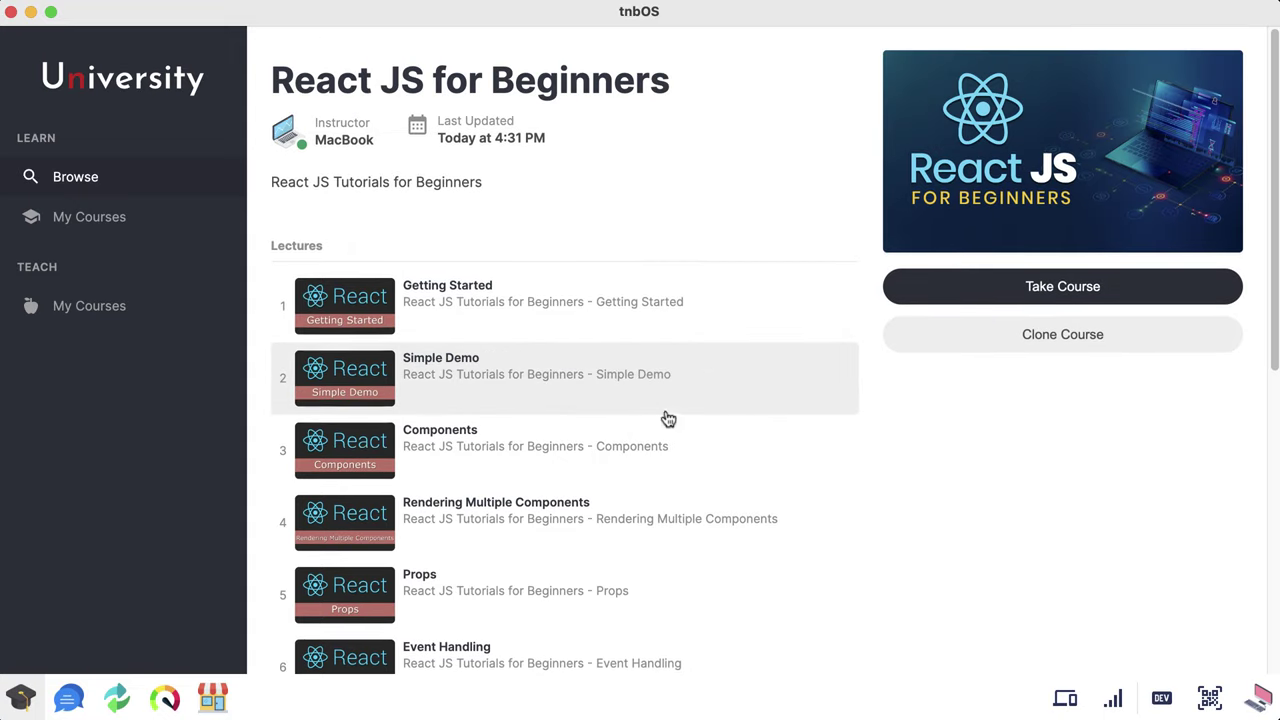
pyautogui.click(1063, 290)
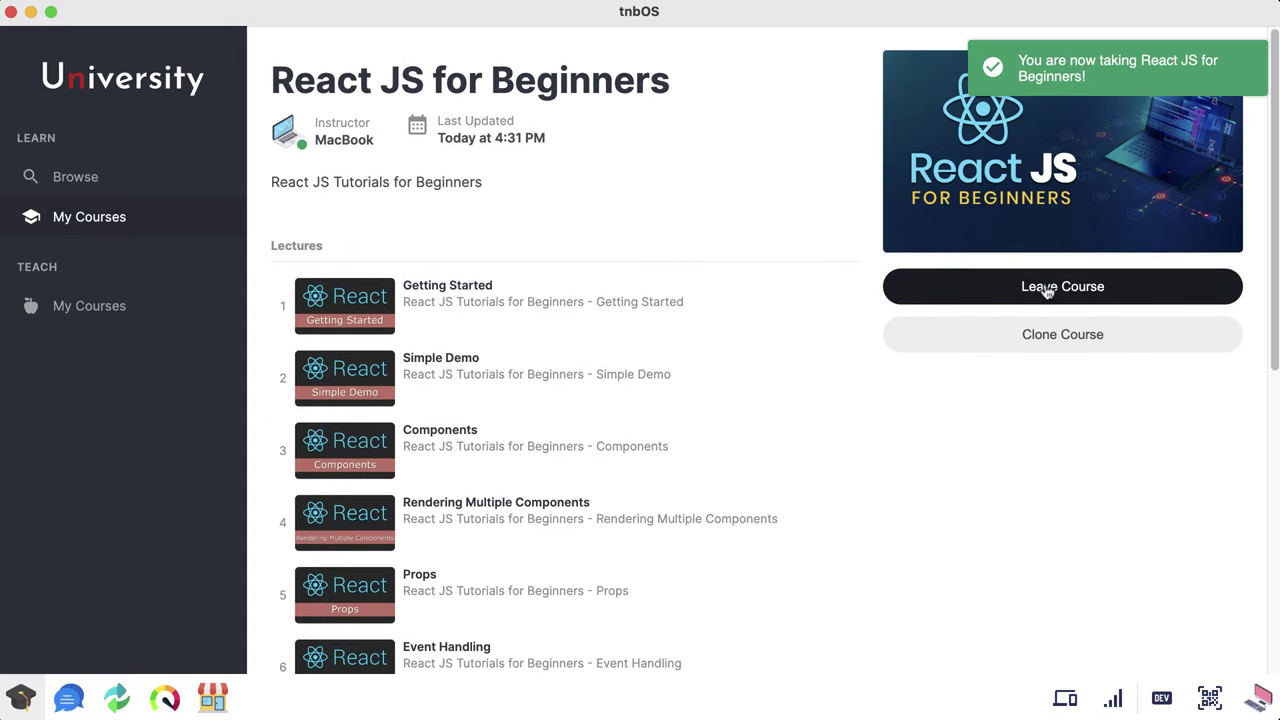
# Step: Clone React JS for Beginners from the courses being taken and view it under Teach > My Courses
pyautogui.click(160, 181)
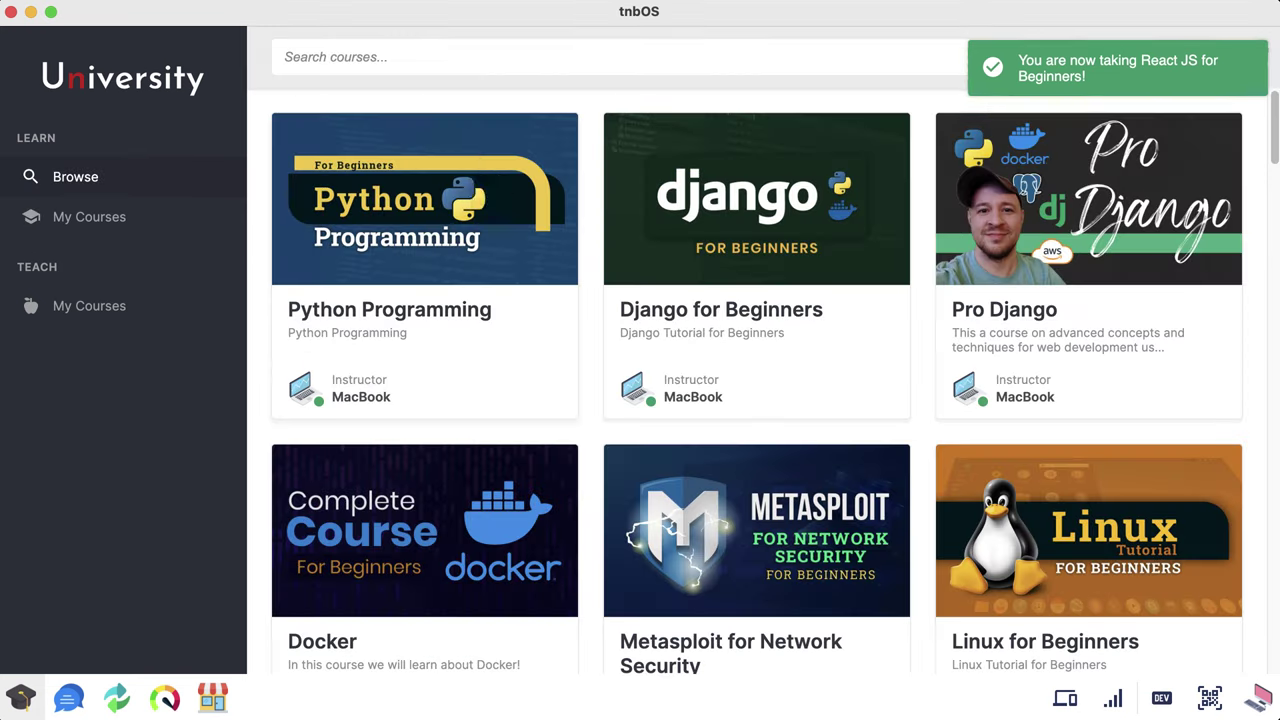
pyautogui.click(134, 219)
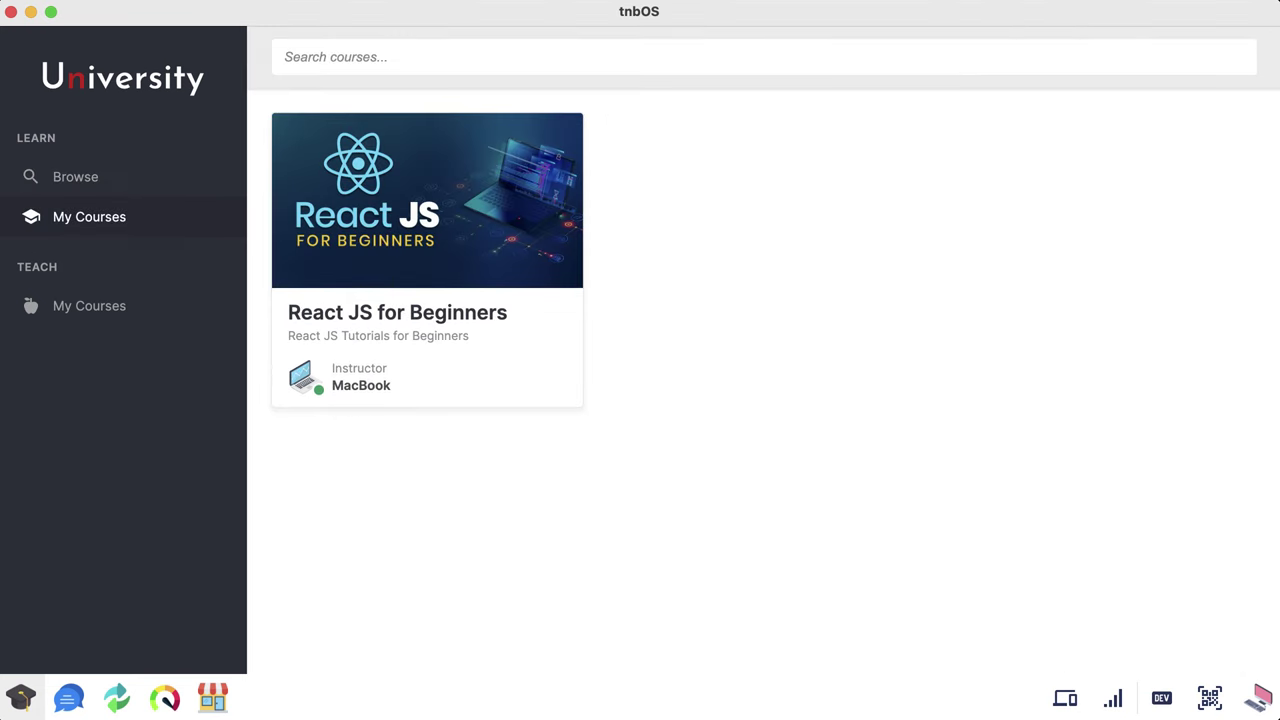
pyautogui.click(441, 234)
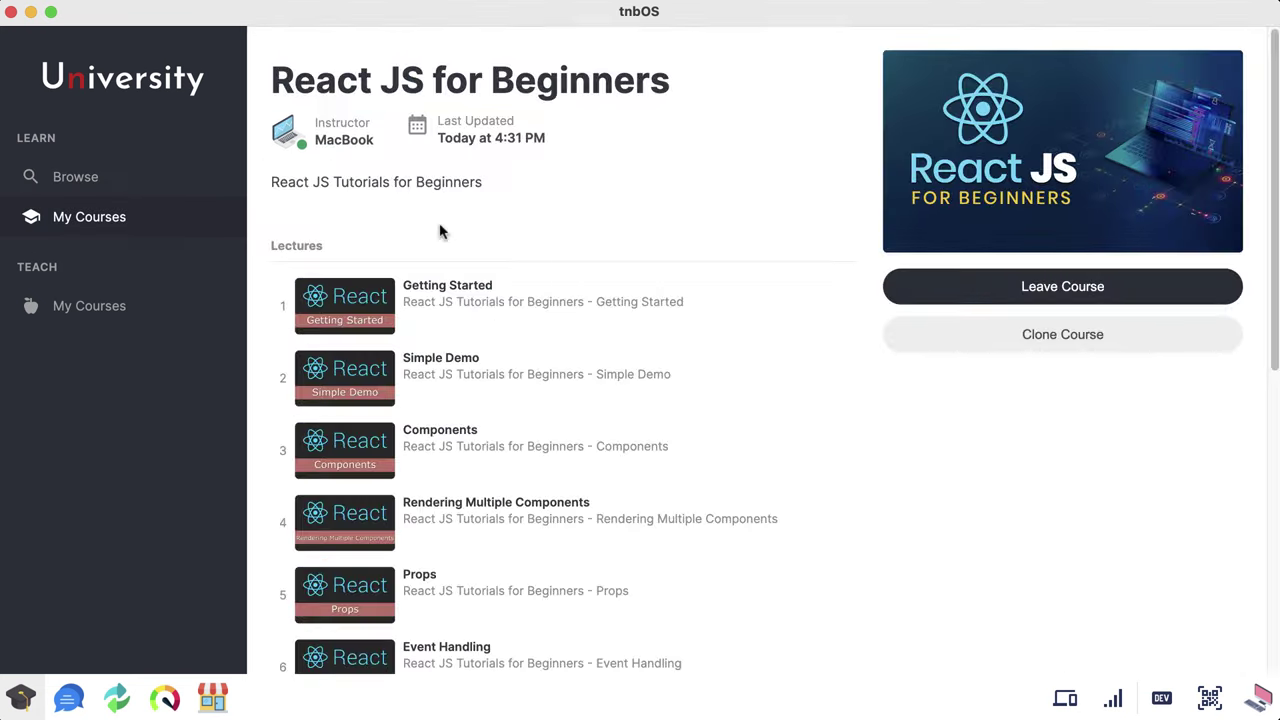
pyautogui.click(1043, 338)
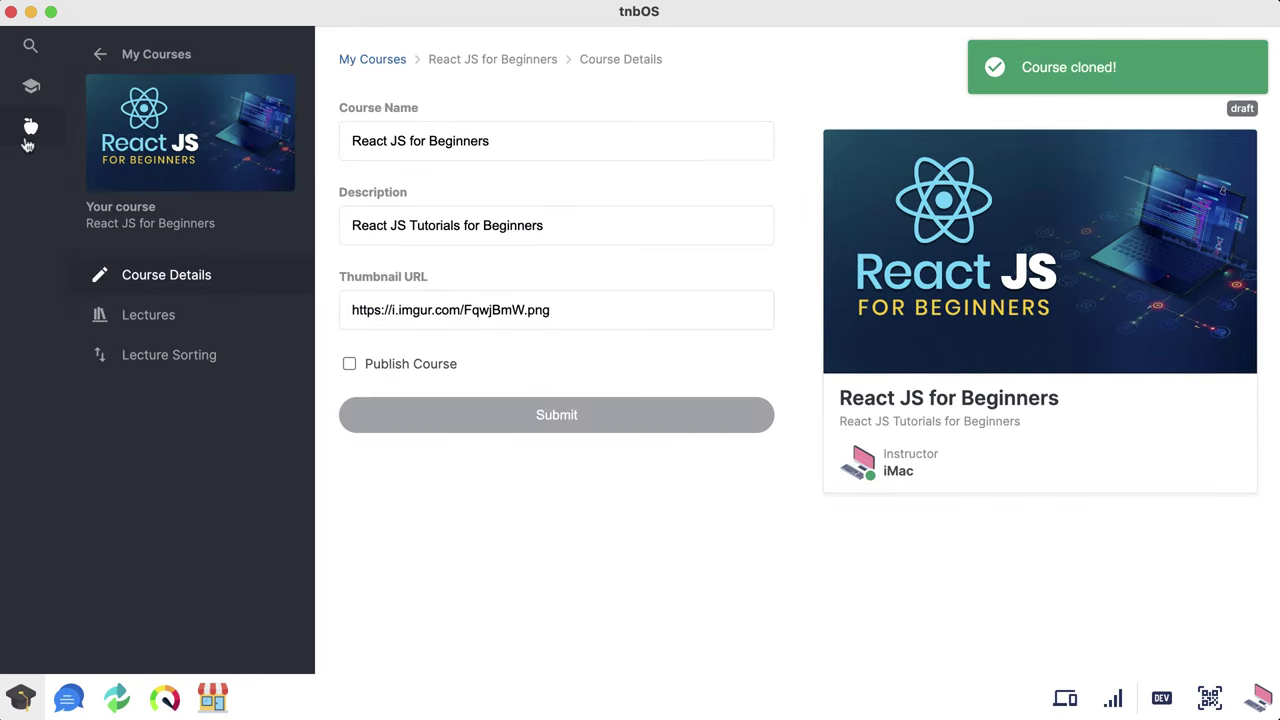
pyautogui.click(29, 130)
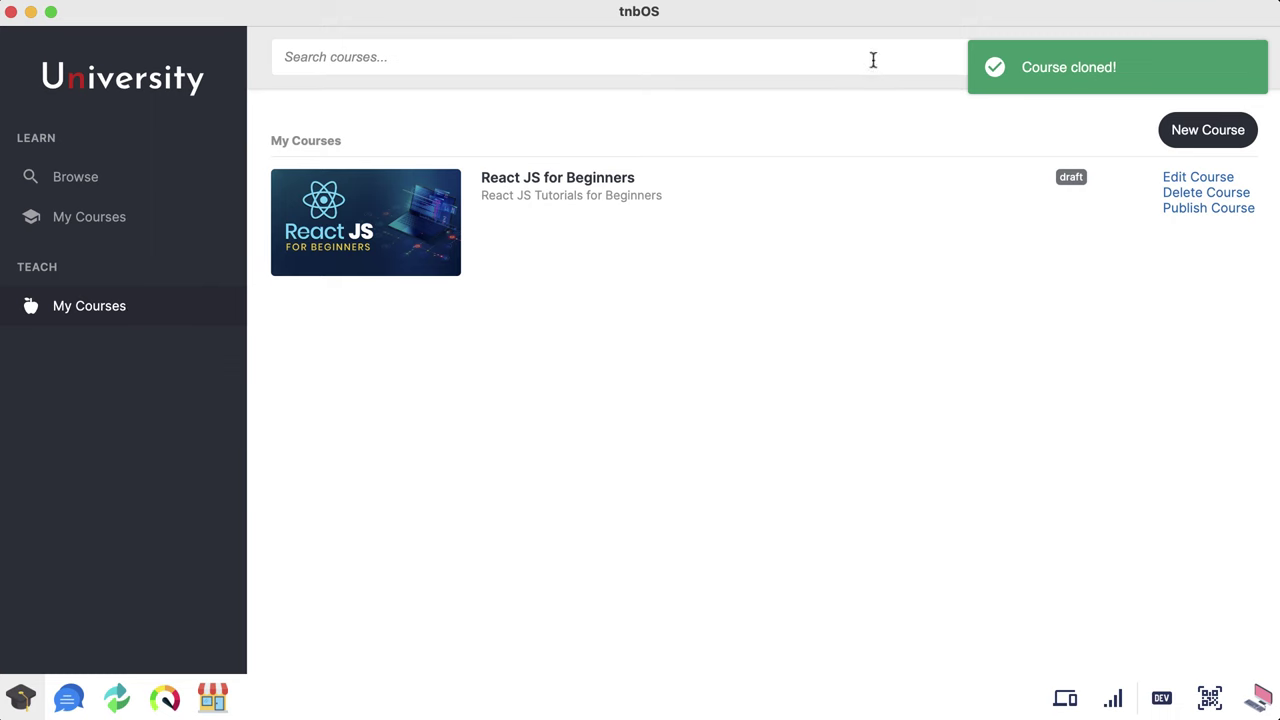
pyautogui.click(107, 218)
pyautogui.click(420, 248)
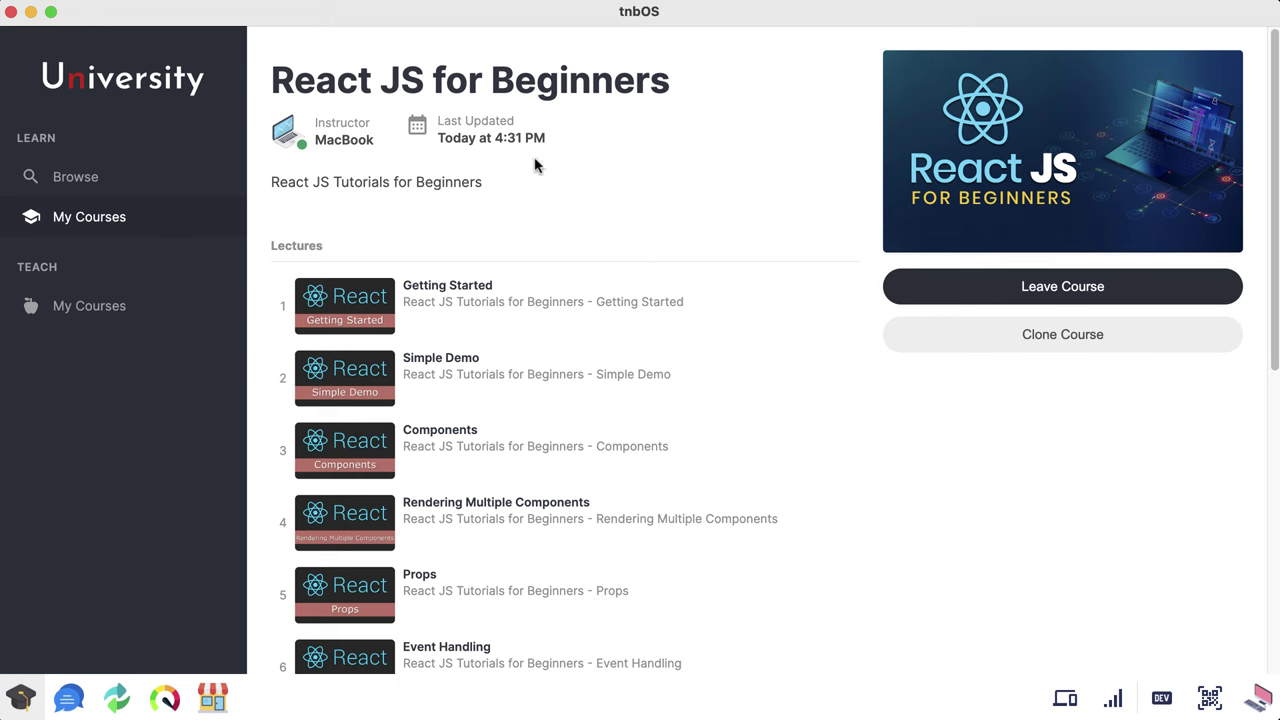
pyautogui.click(517, 306)
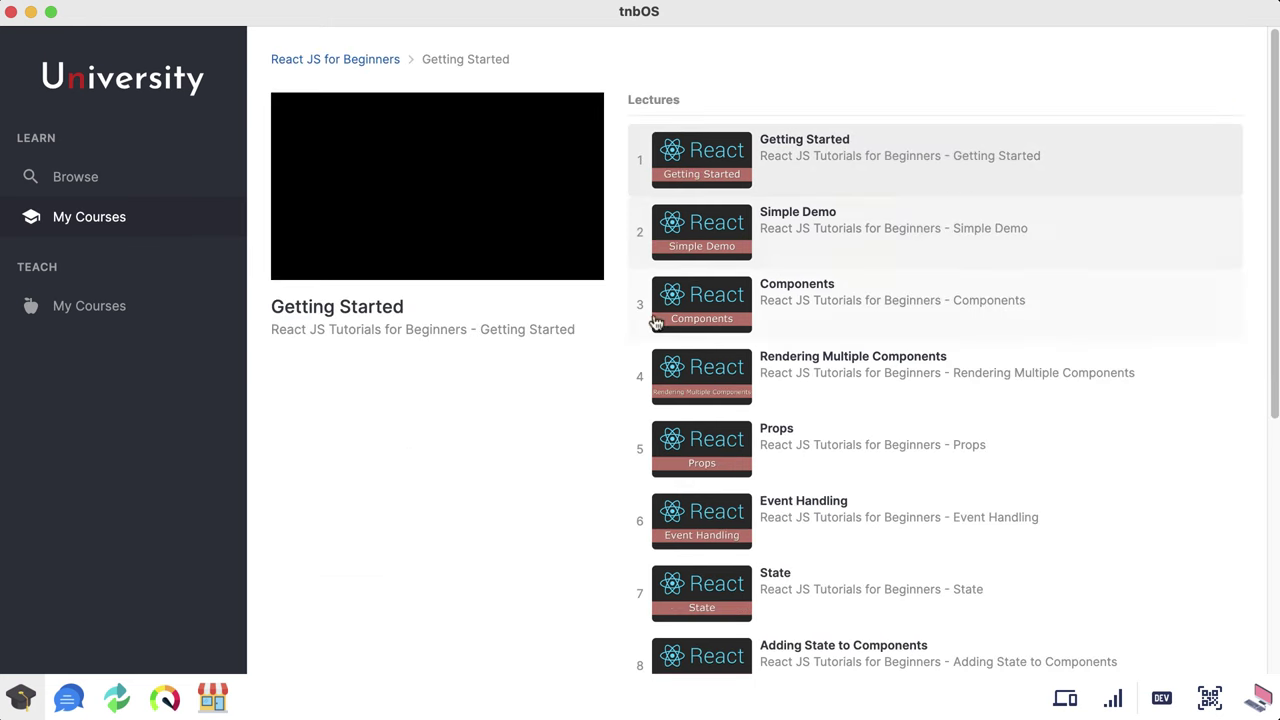
pyautogui.moveTo(1277, 248); pyautogui.dragTo(1048, 248)
pyautogui.click(306, 487)
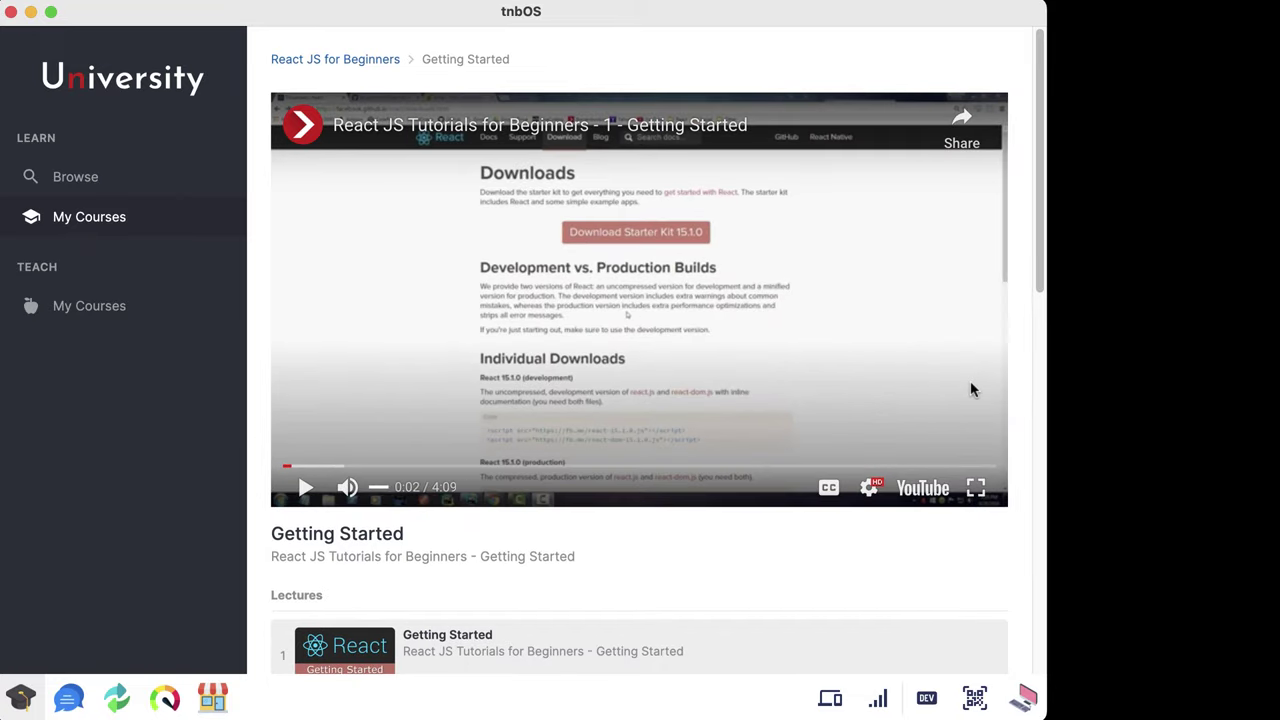
pyautogui.moveTo(1043, 343); pyautogui.dragTo(1279, 343)
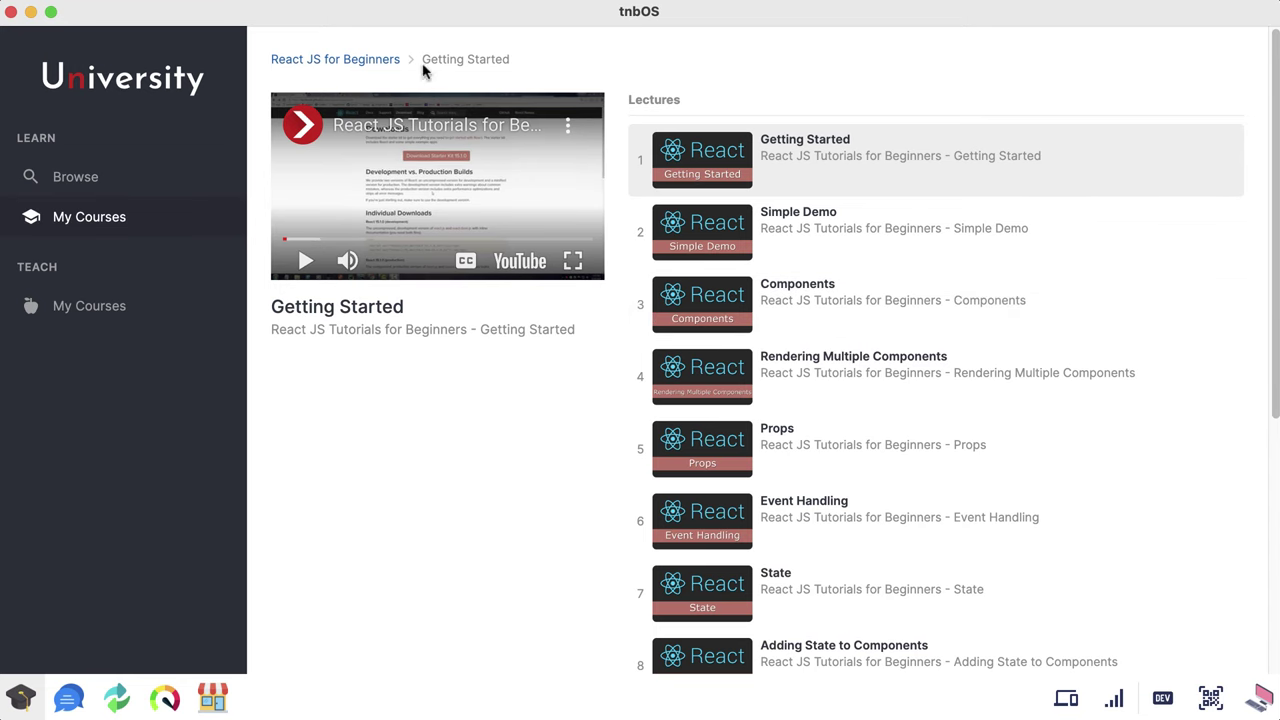
pyautogui.click(369, 60)
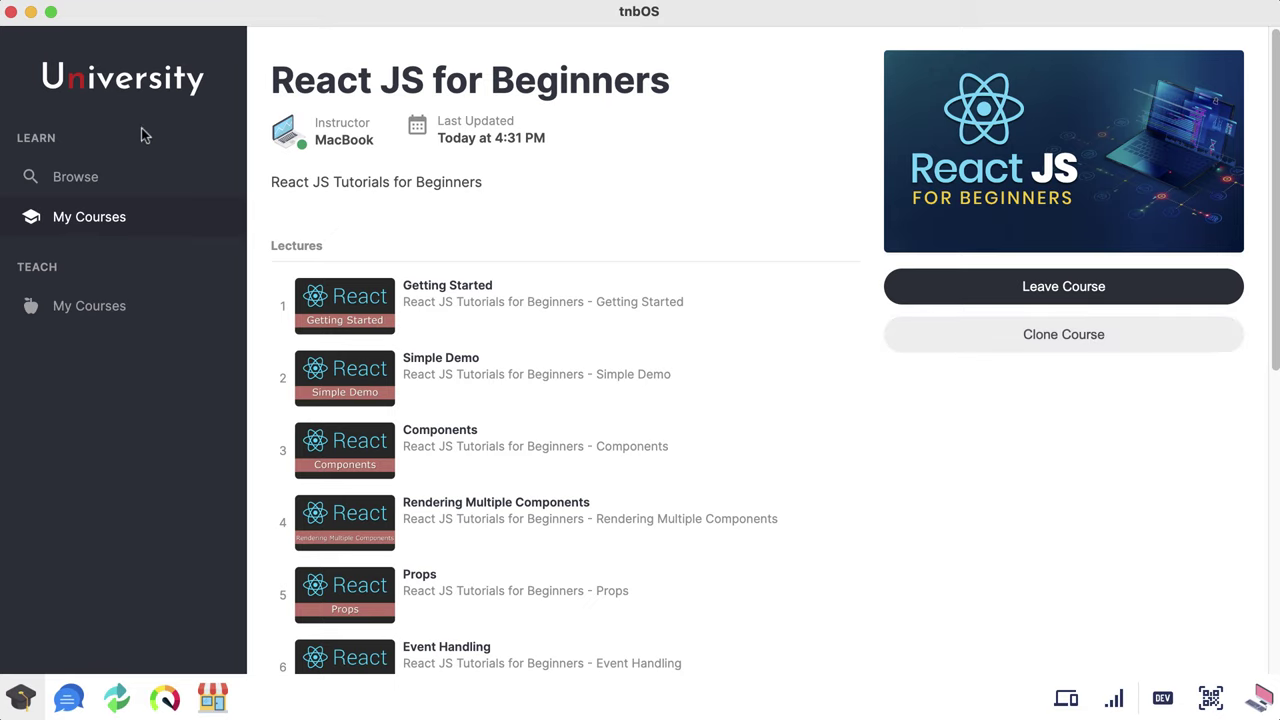
pyautogui.click(119, 307)
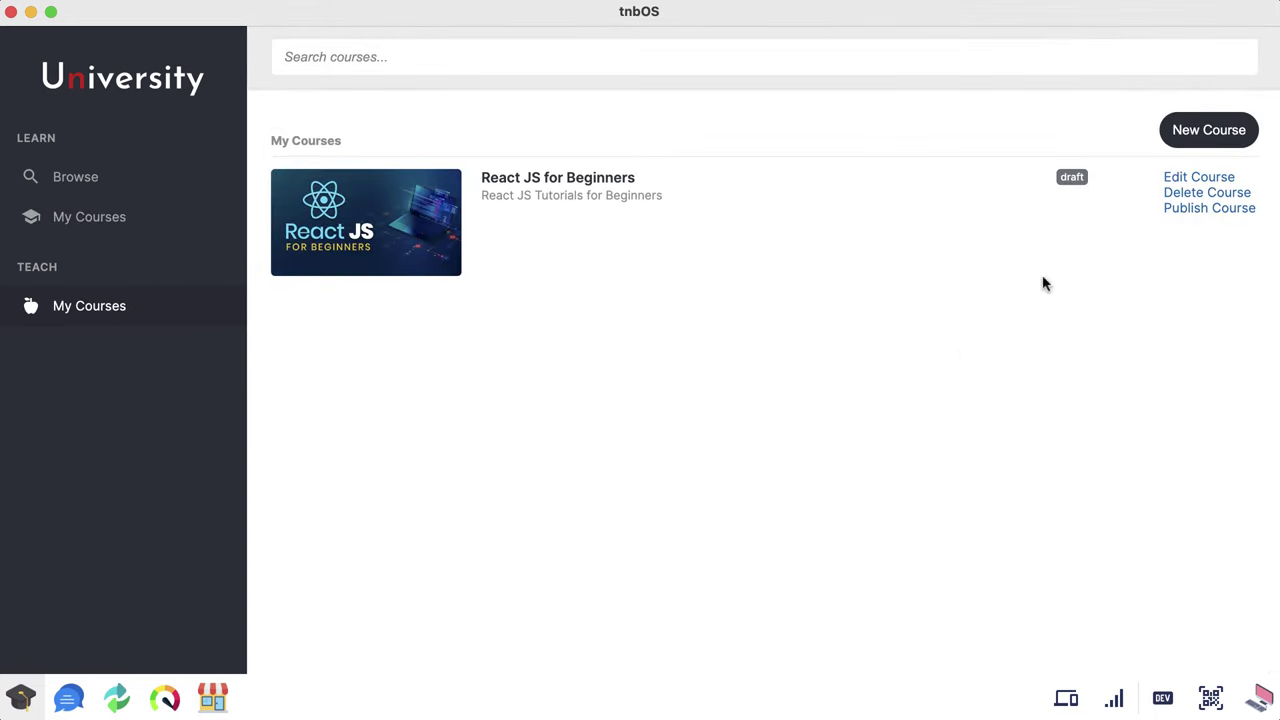
# Step: Open the React JS course editor and toggle Publish Course on then off
pyautogui.click(1207, 131)
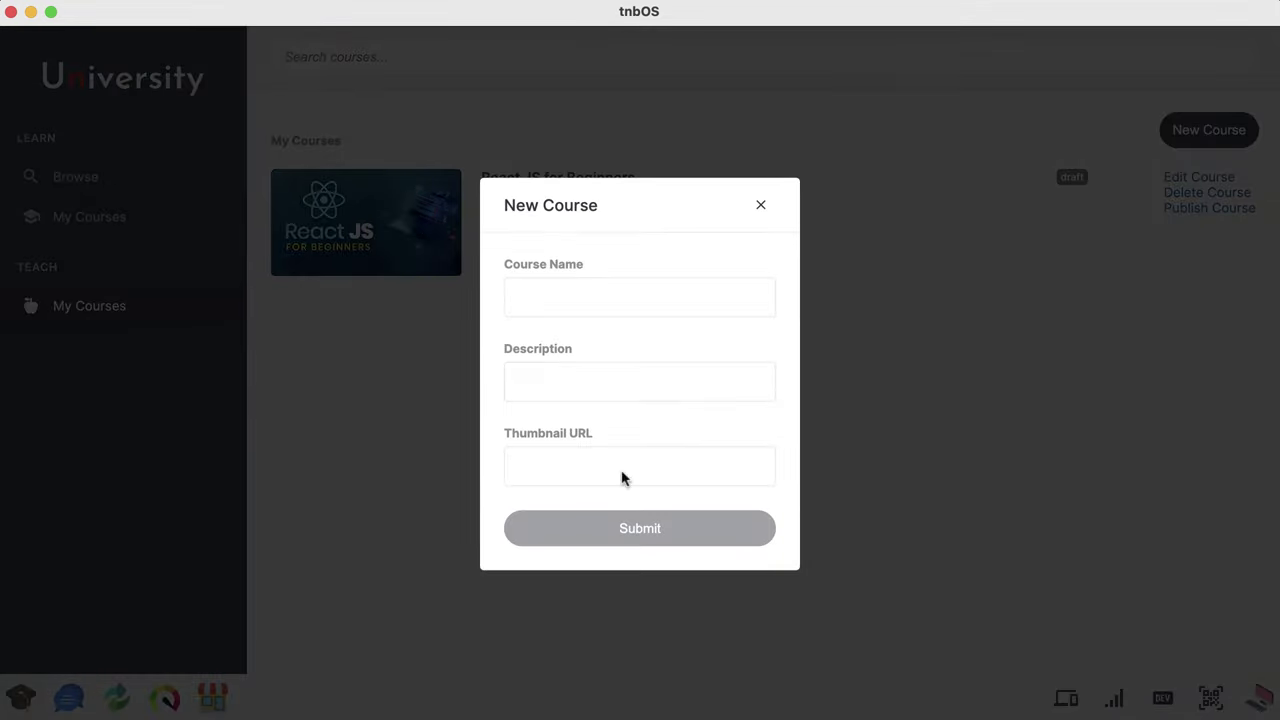
pyautogui.click(760, 207)
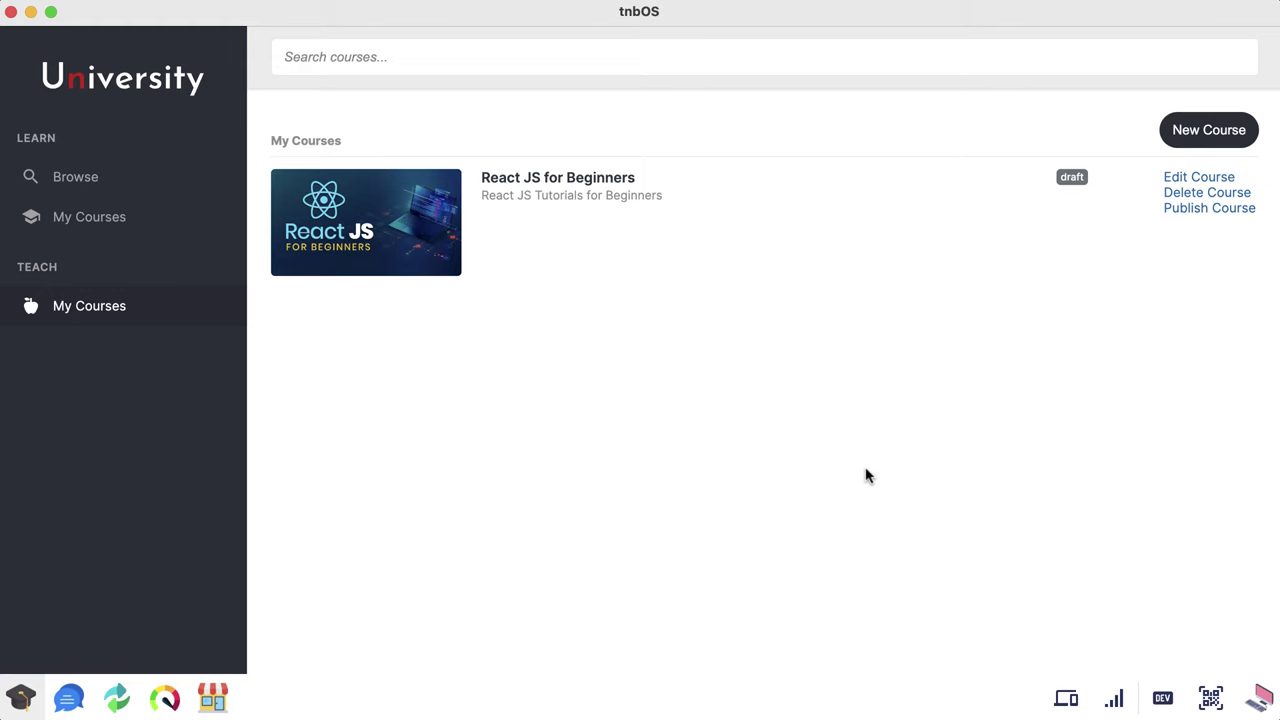
pyautogui.click(1192, 178)
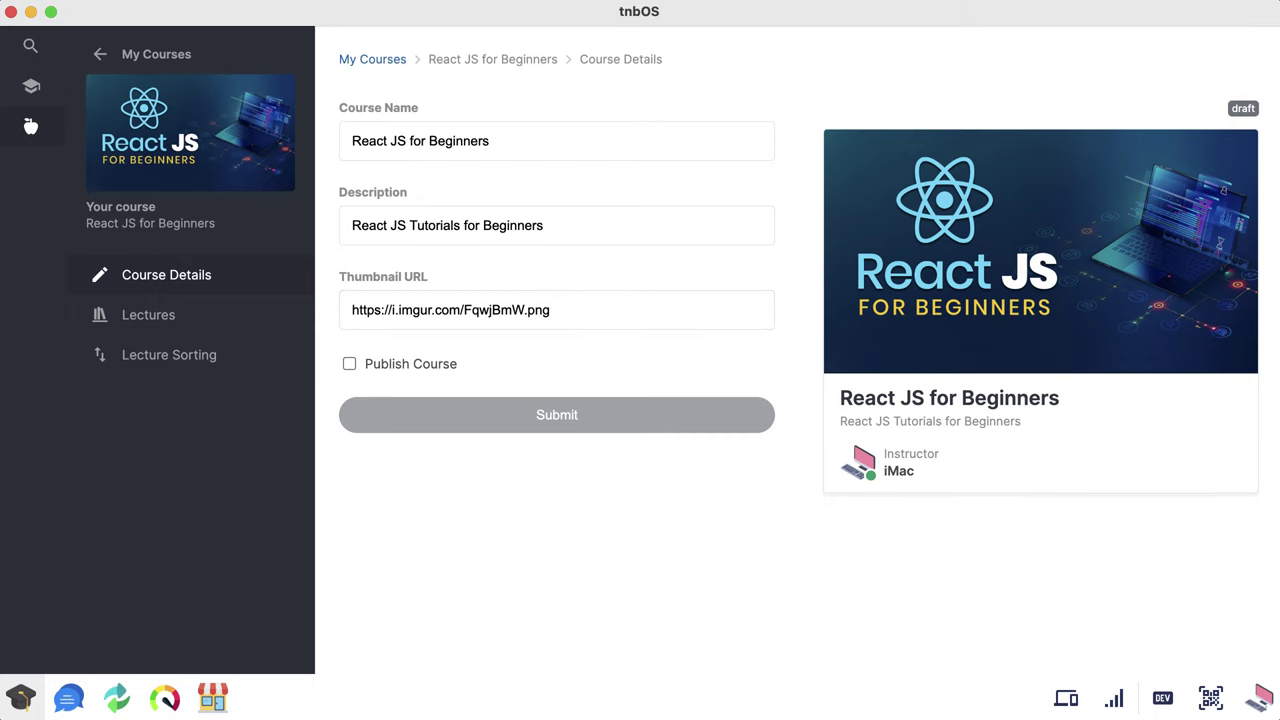
pyautogui.click(349, 364)
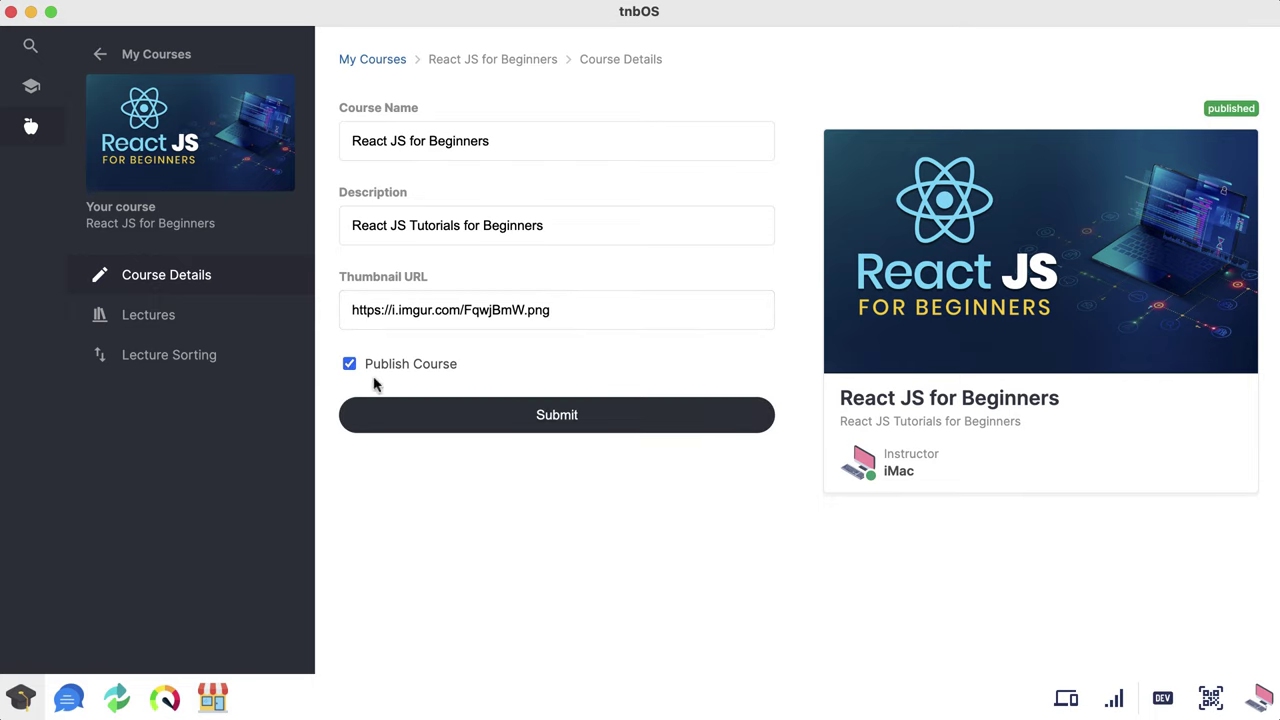
pyautogui.click(349, 364)
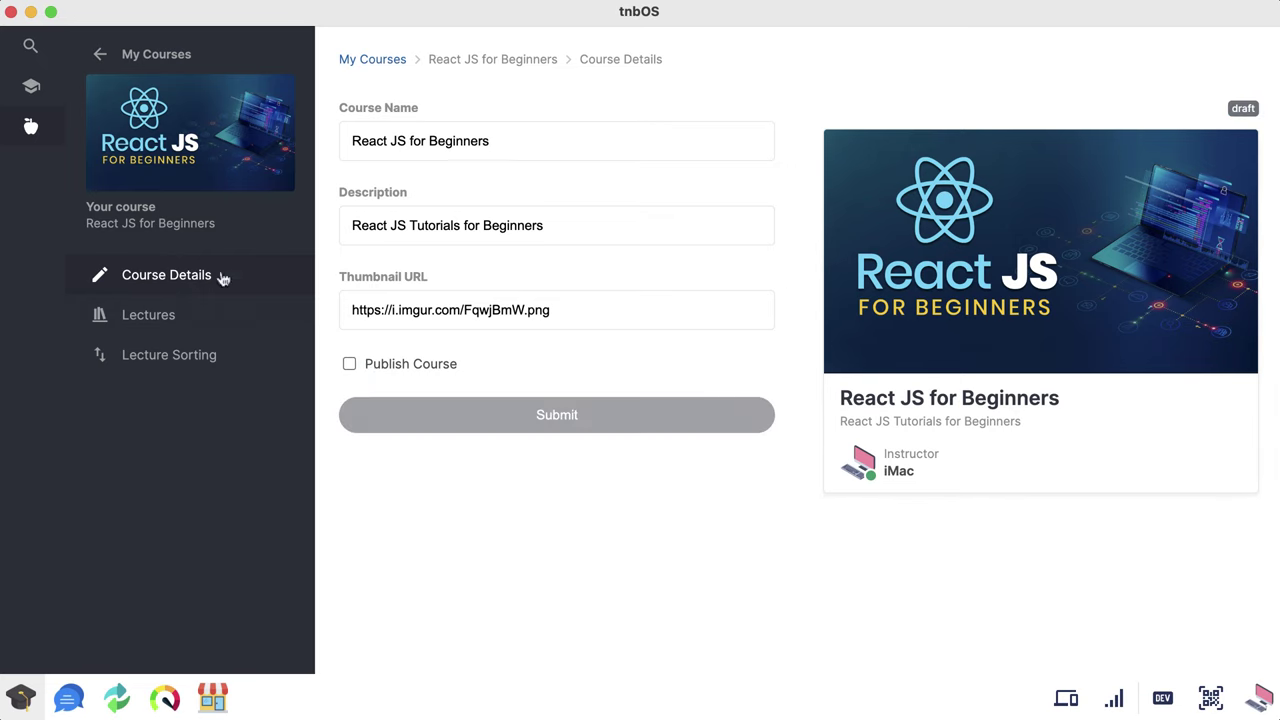
# Step: Browse the course's lectures, peeking at the new lecture form and Getting Started lecture
pyautogui.click(192, 317)
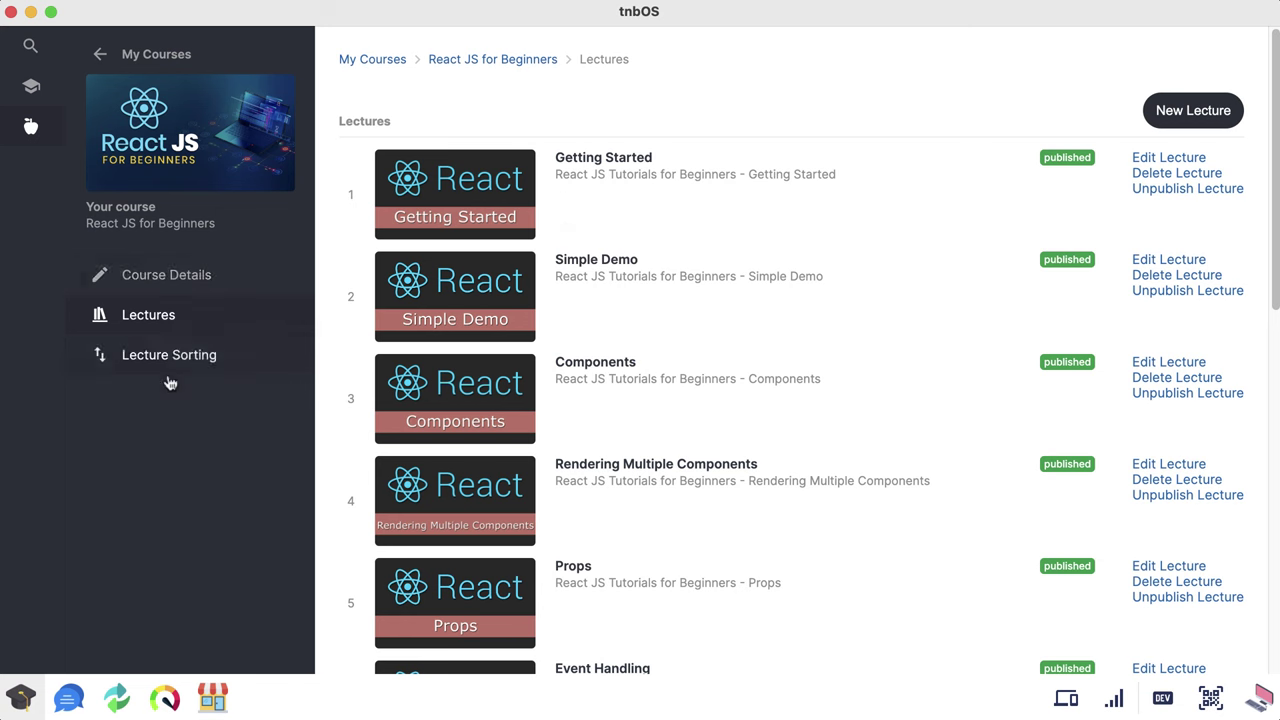
pyautogui.scroll(-10, 500, 300)
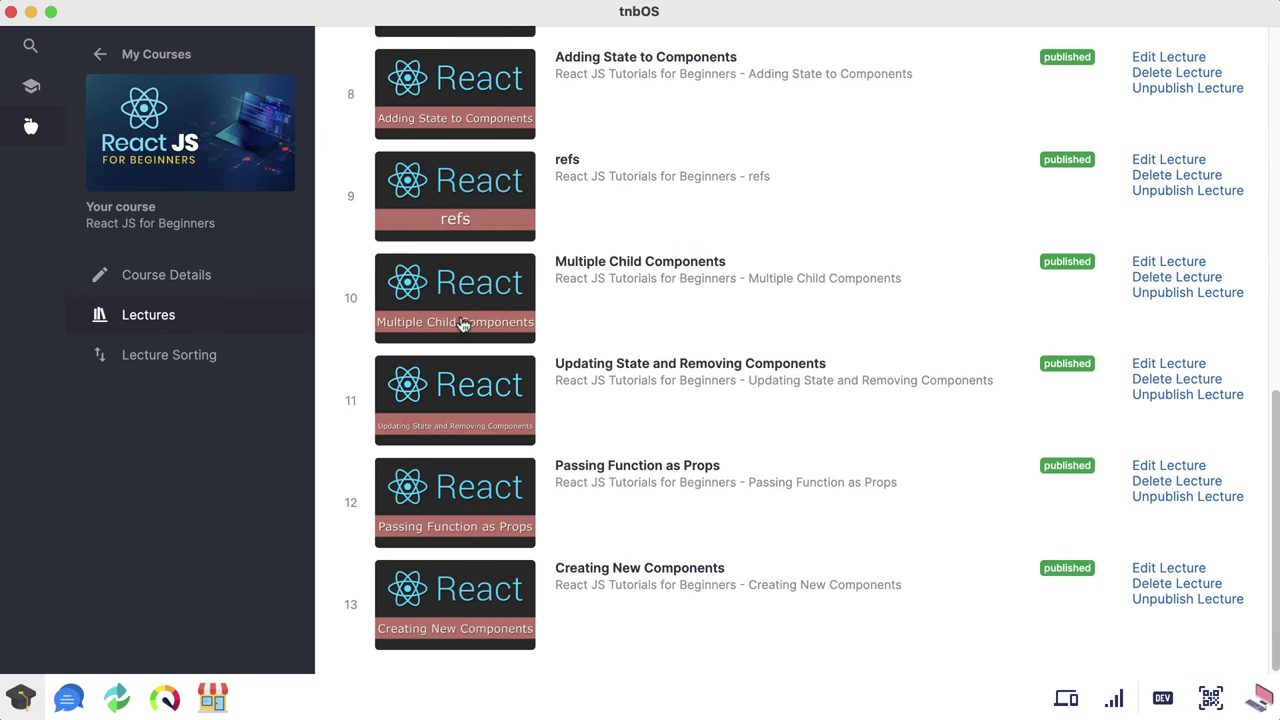
pyautogui.scroll(10, 486, 551)
pyautogui.click(1193, 107)
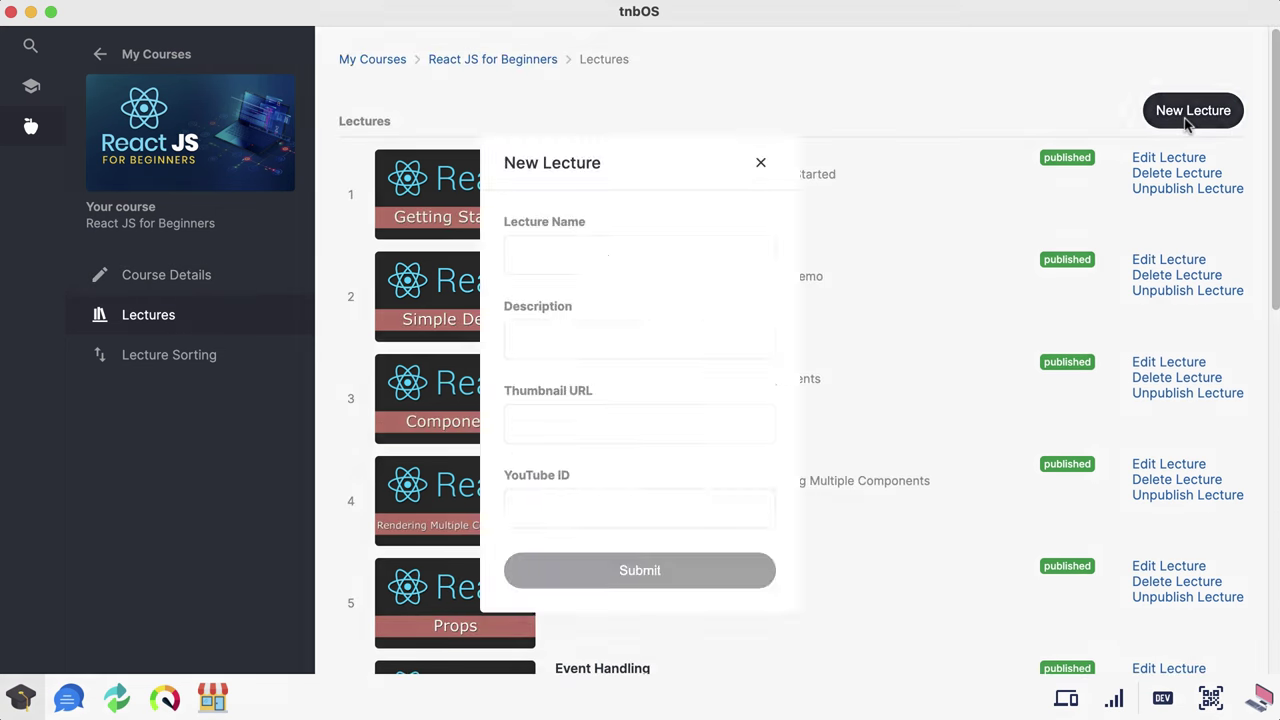
pyautogui.click(759, 163)
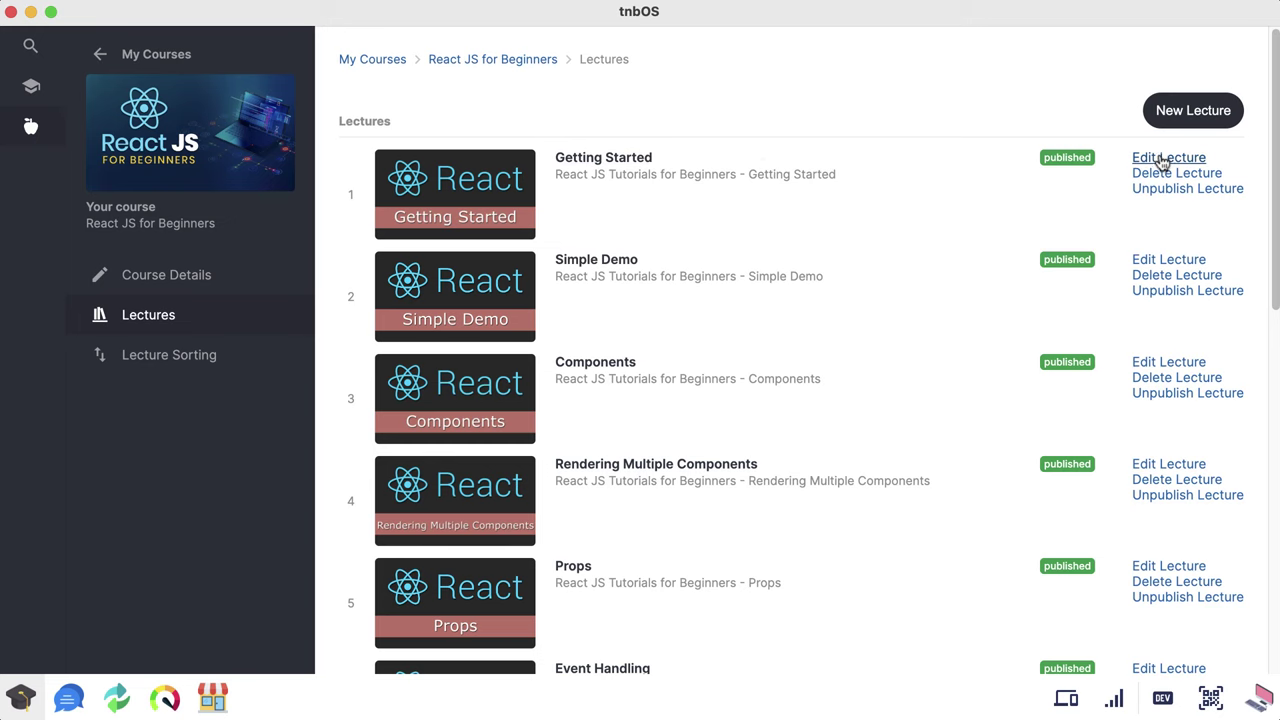
pyautogui.click(1163, 160)
pyautogui.click(672, 60)
# Step: Swap Creating New Components and Passing Function as Props, restore the original order, and return to Course Details
pyautogui.click(174, 354)
pyautogui.scroll(-5, 640, 306)
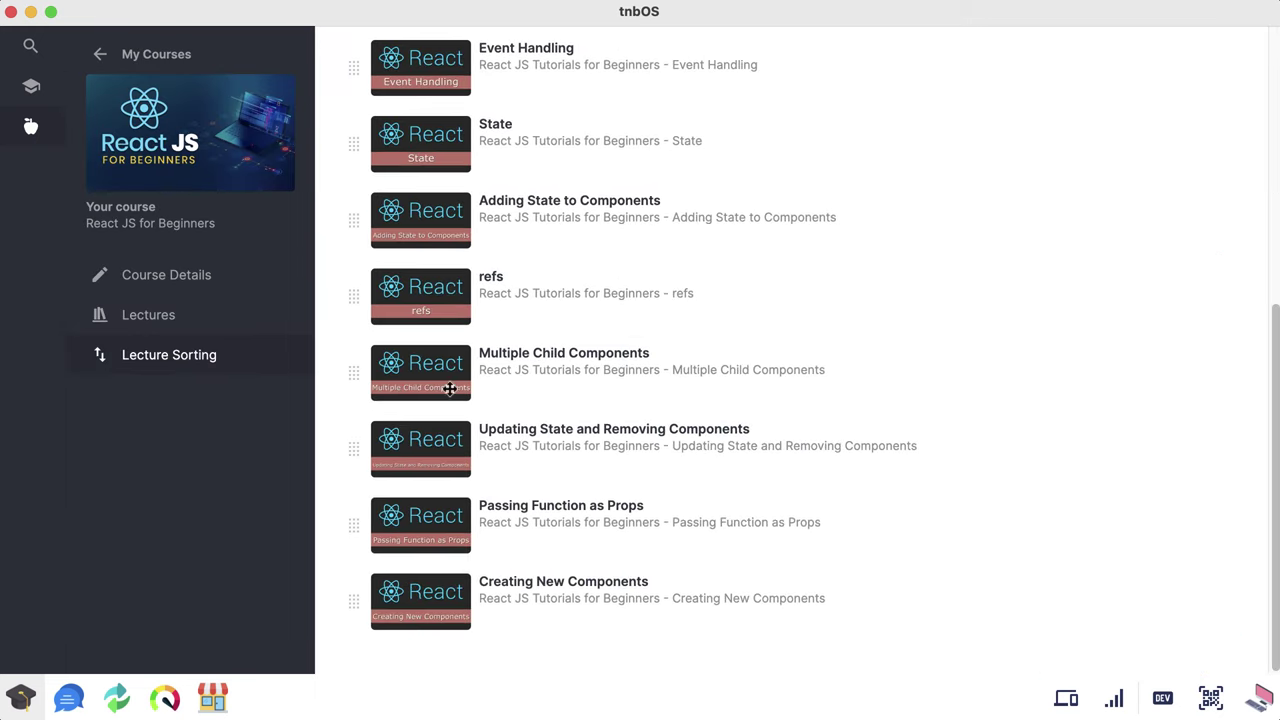
pyautogui.moveTo(353, 600); pyautogui.dragTo(386, 497)
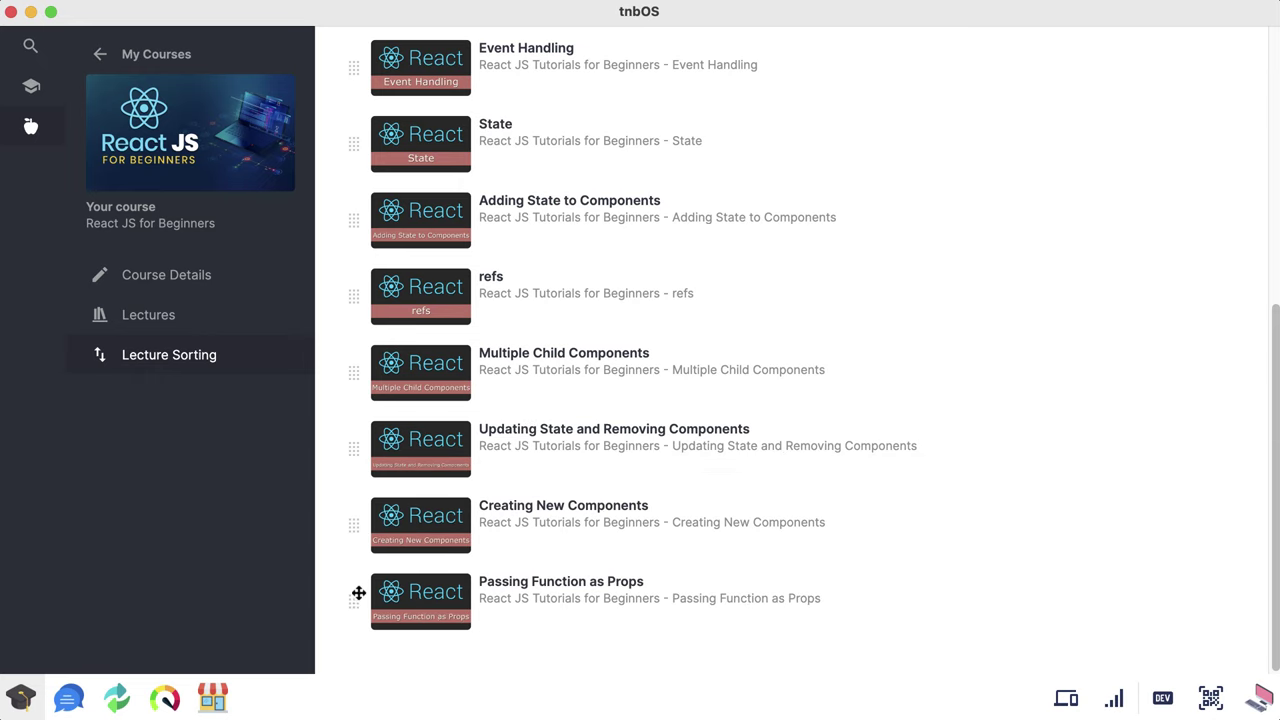
pyautogui.moveTo(358, 593); pyautogui.dragTo(403, 505)
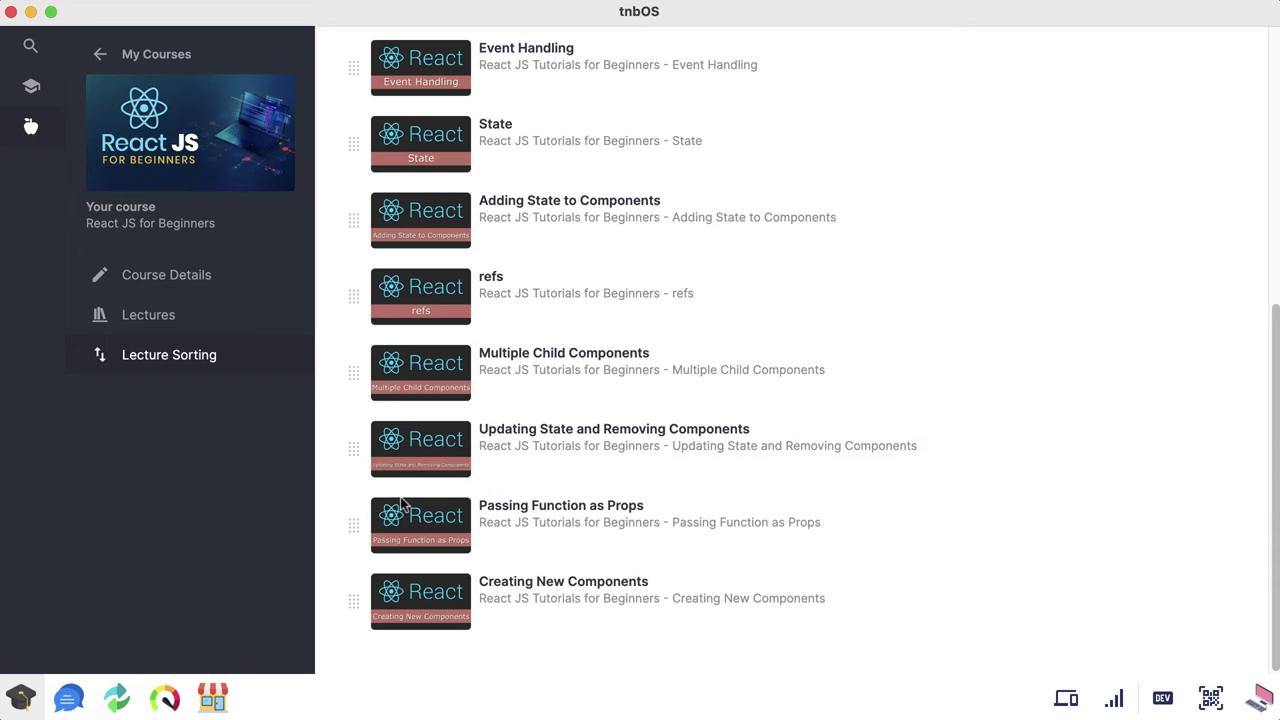
pyautogui.click(192, 276)
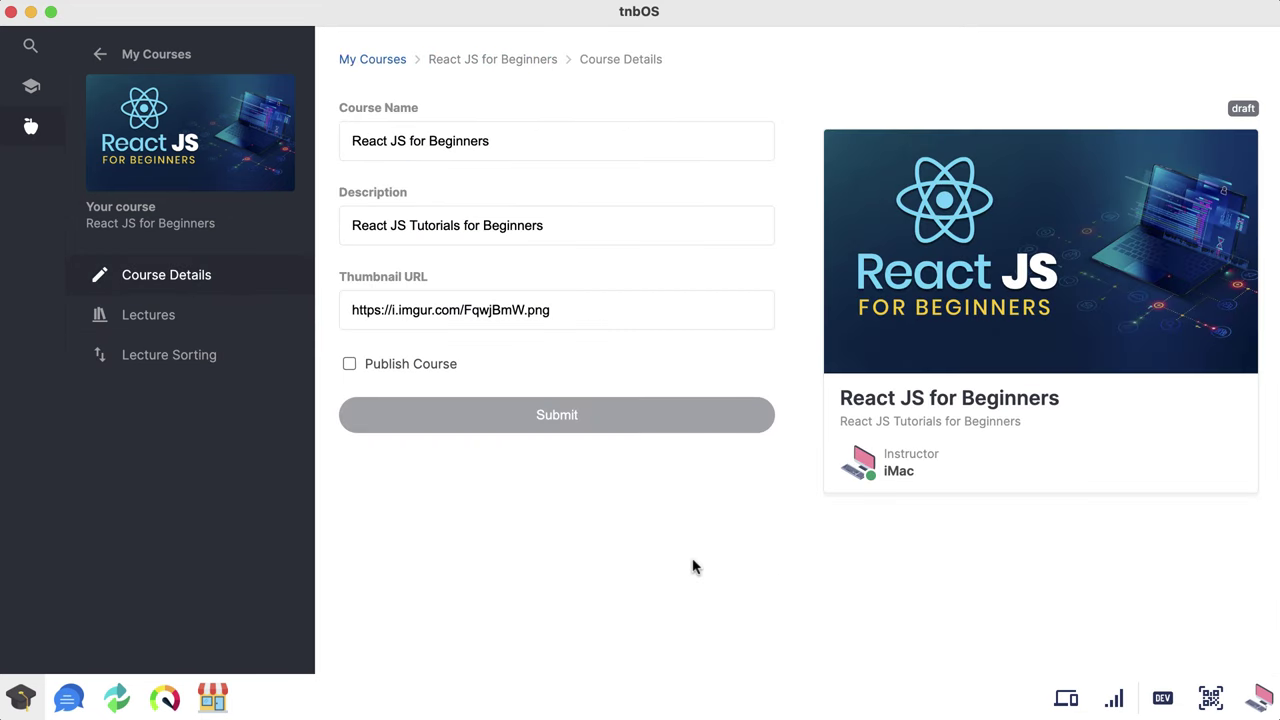
# Step: Publish React JS for Beginners from My Courses, revert it to draft, and close University
pyautogui.click(31, 46)
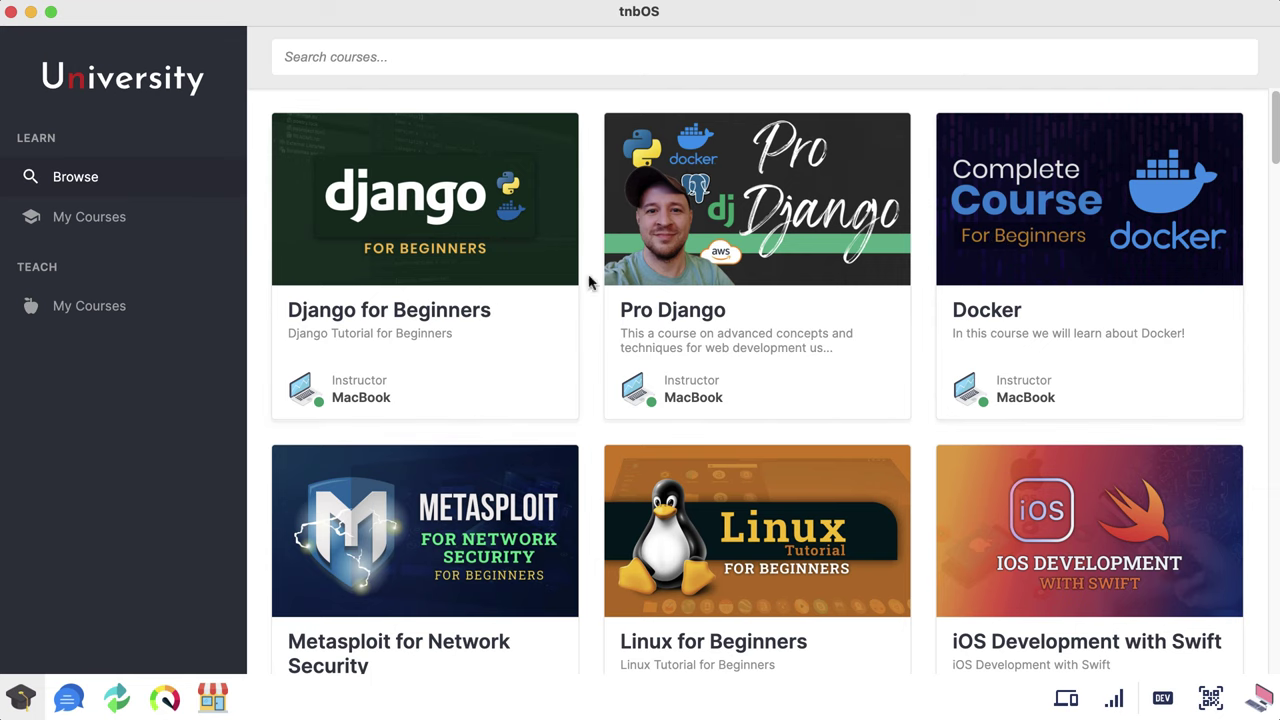
pyautogui.click(146, 312)
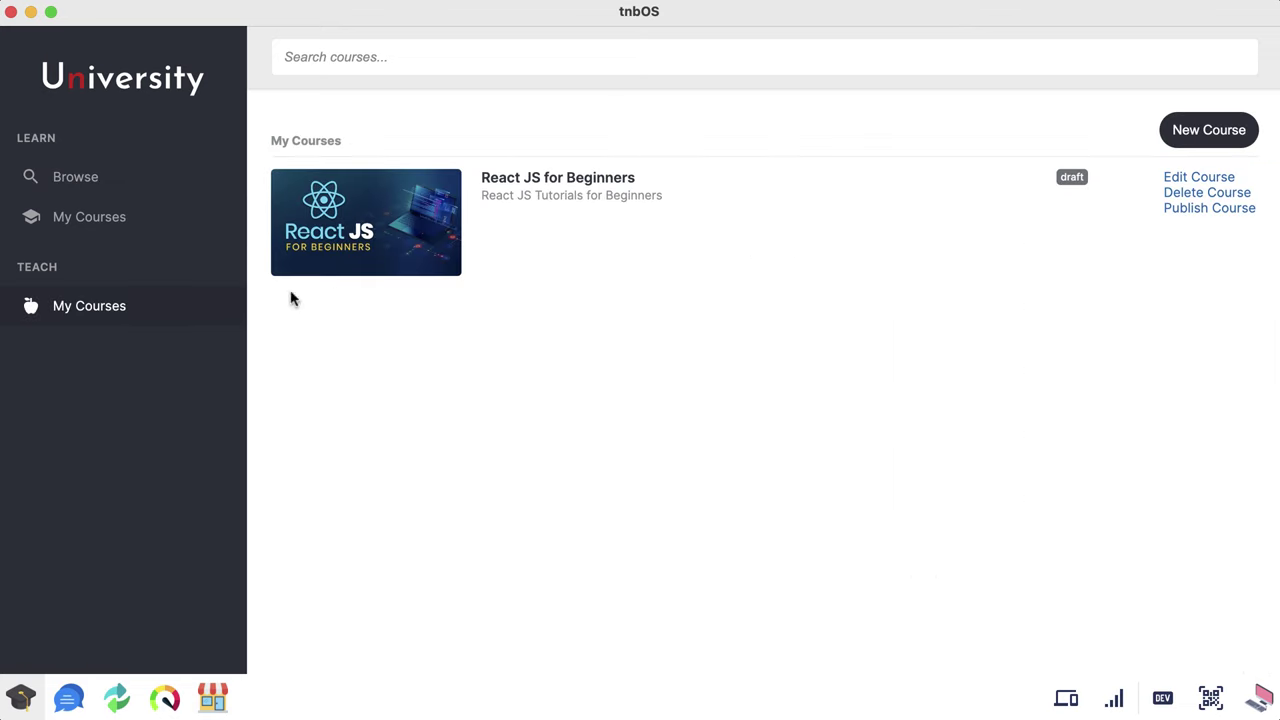
pyautogui.click(1189, 208)
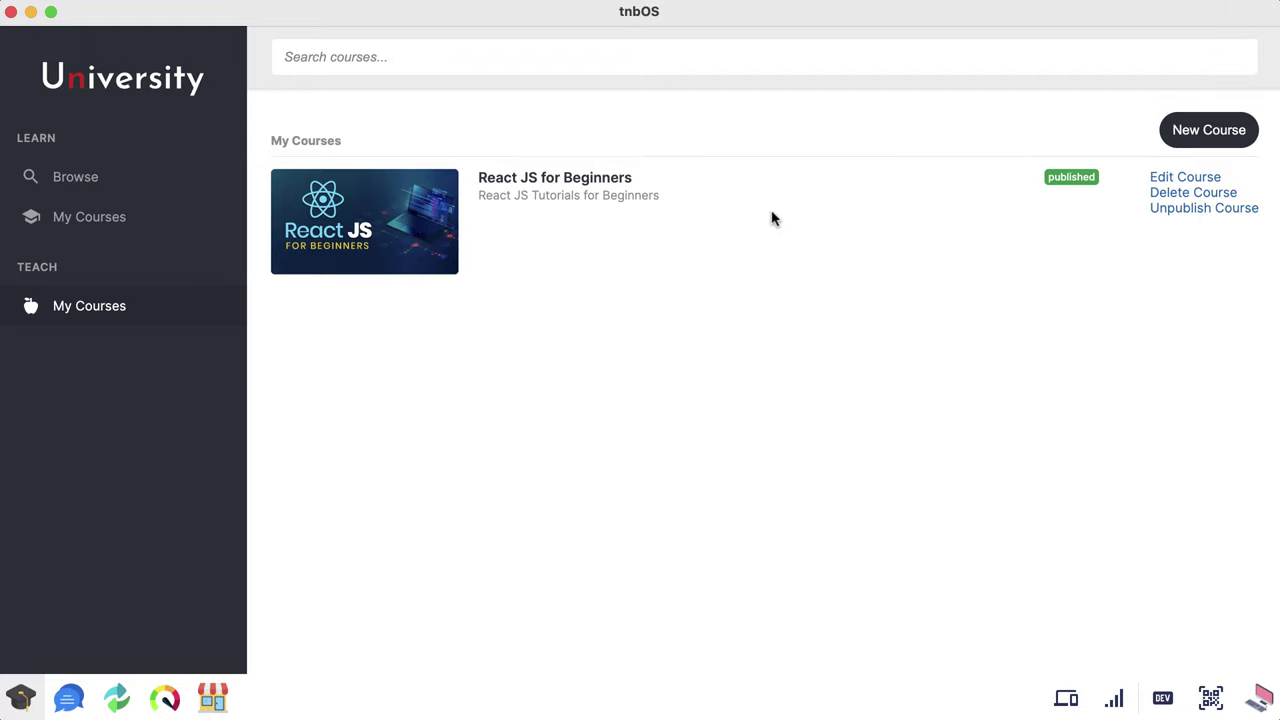
pyautogui.click(1206, 212)
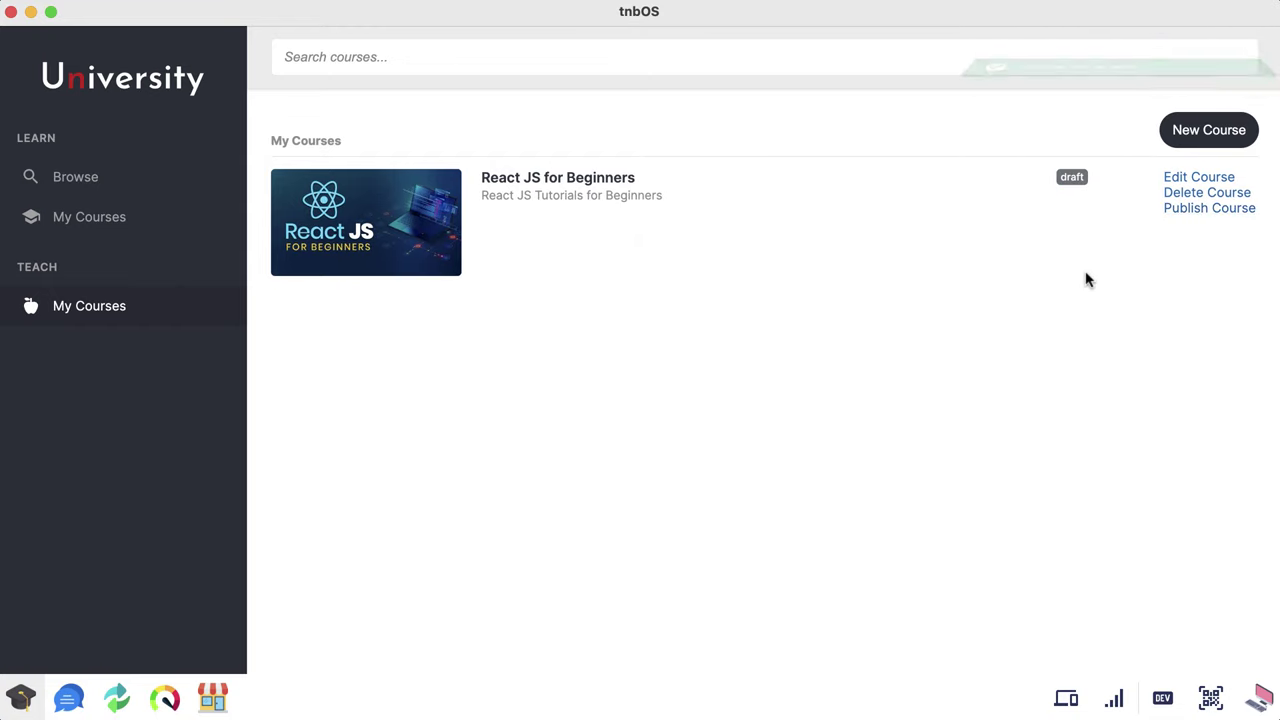
pyautogui.click(21, 698)
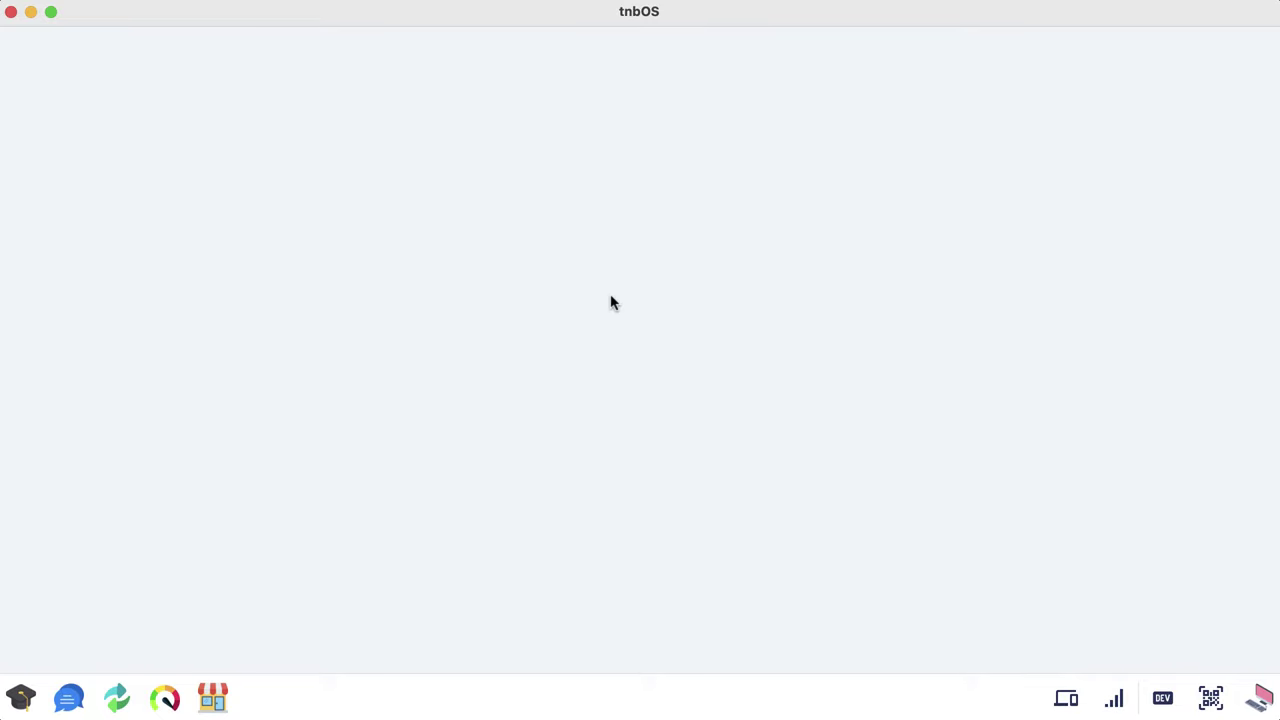
# Step: Add the Classic TNB T-Shirt to the cart in the BUY store
pyautogui.click(214, 699)
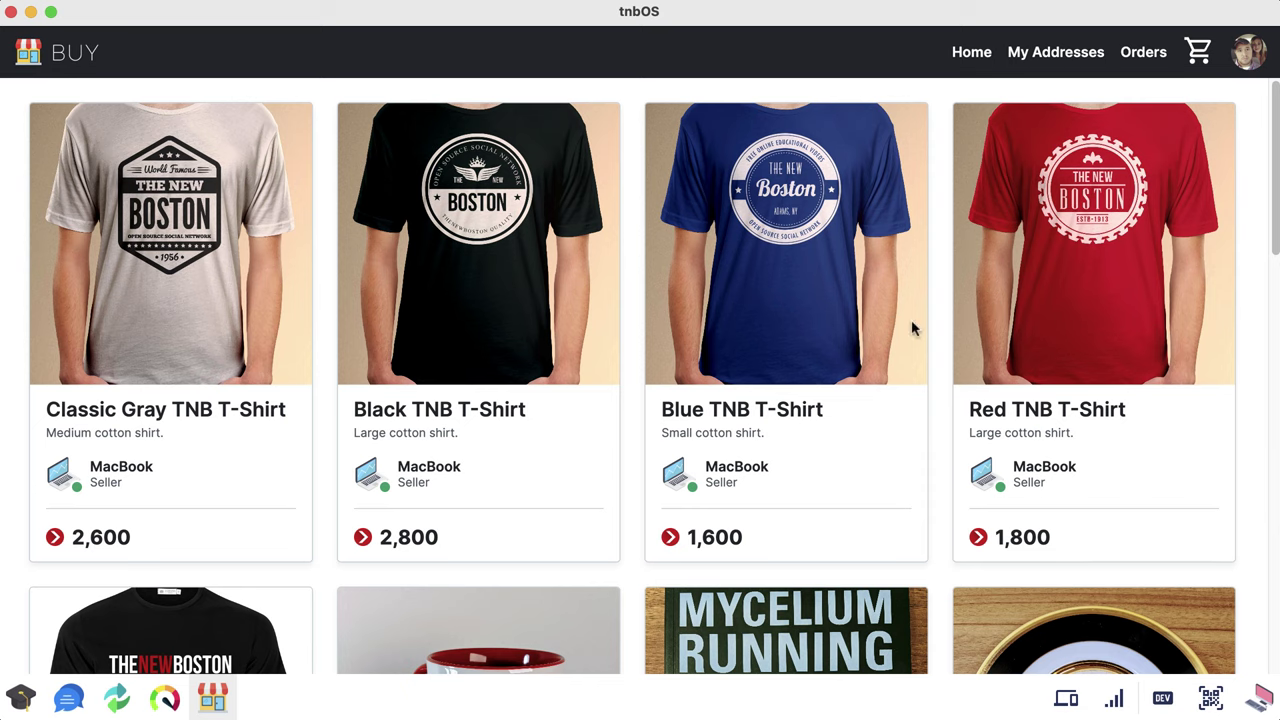
pyautogui.moveTo(1275, 165); pyautogui.dragTo(1241, 284)
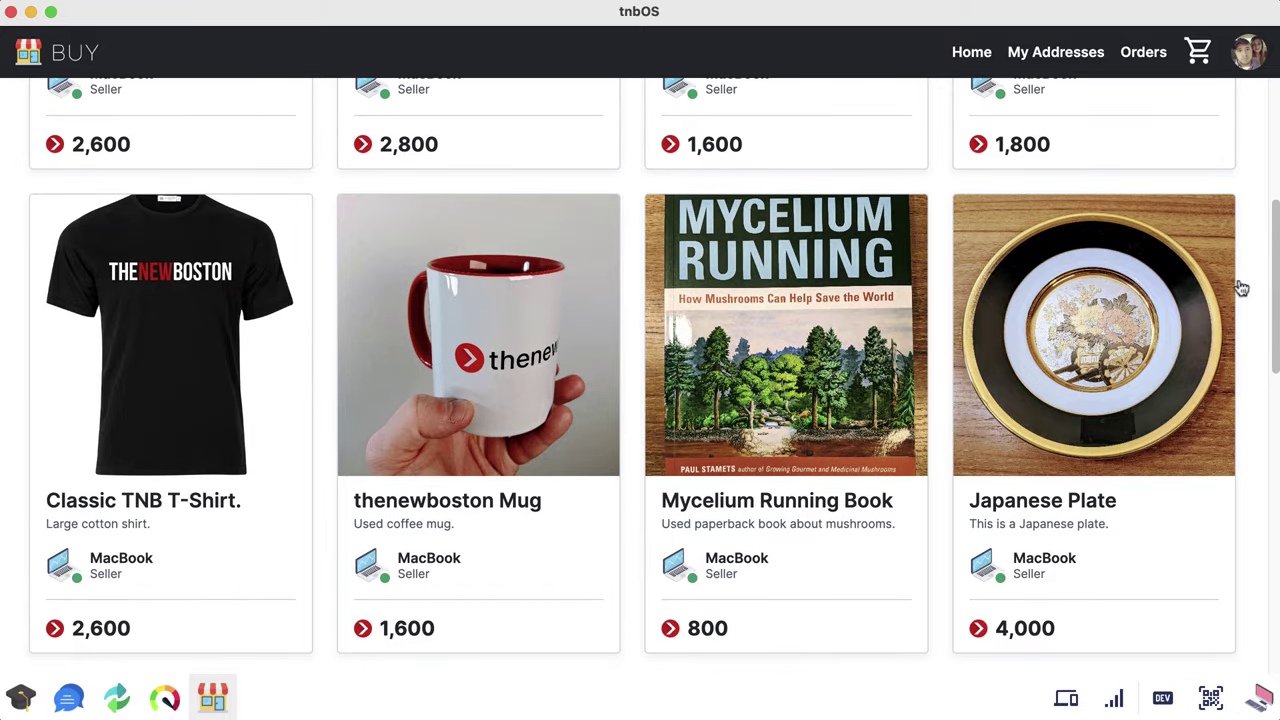
pyautogui.click(157, 405)
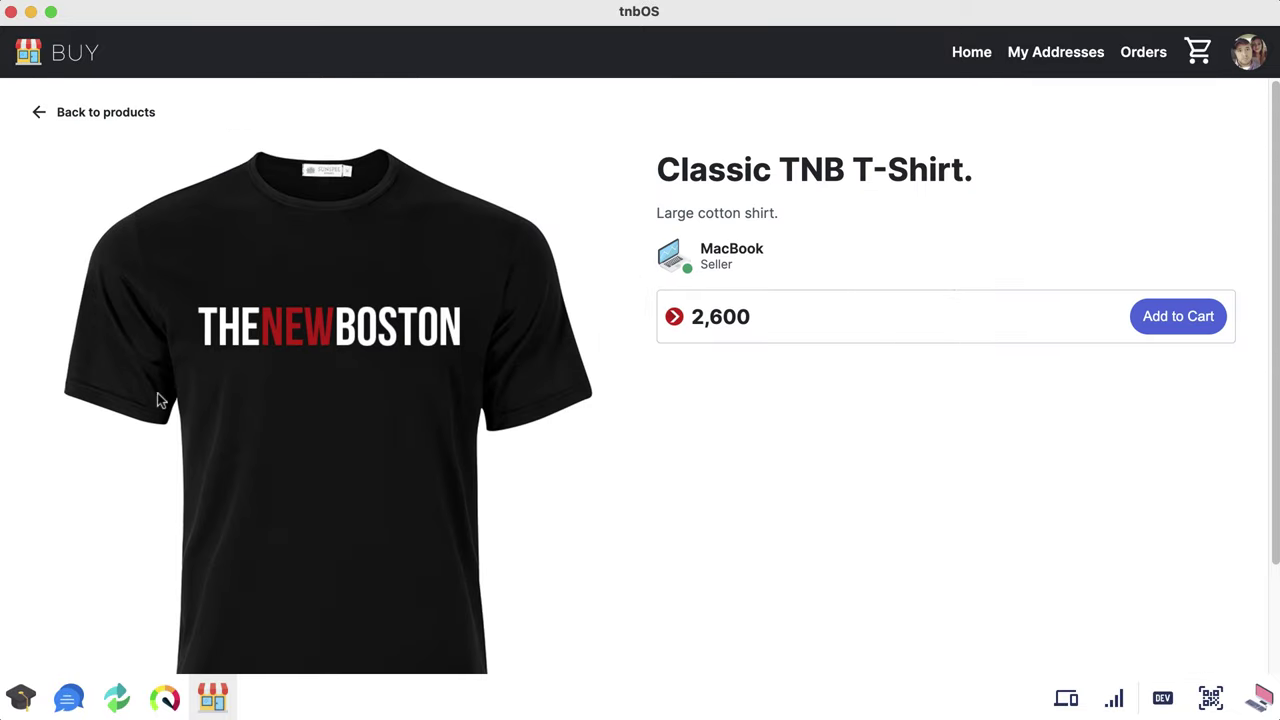
pyautogui.click(1180, 318)
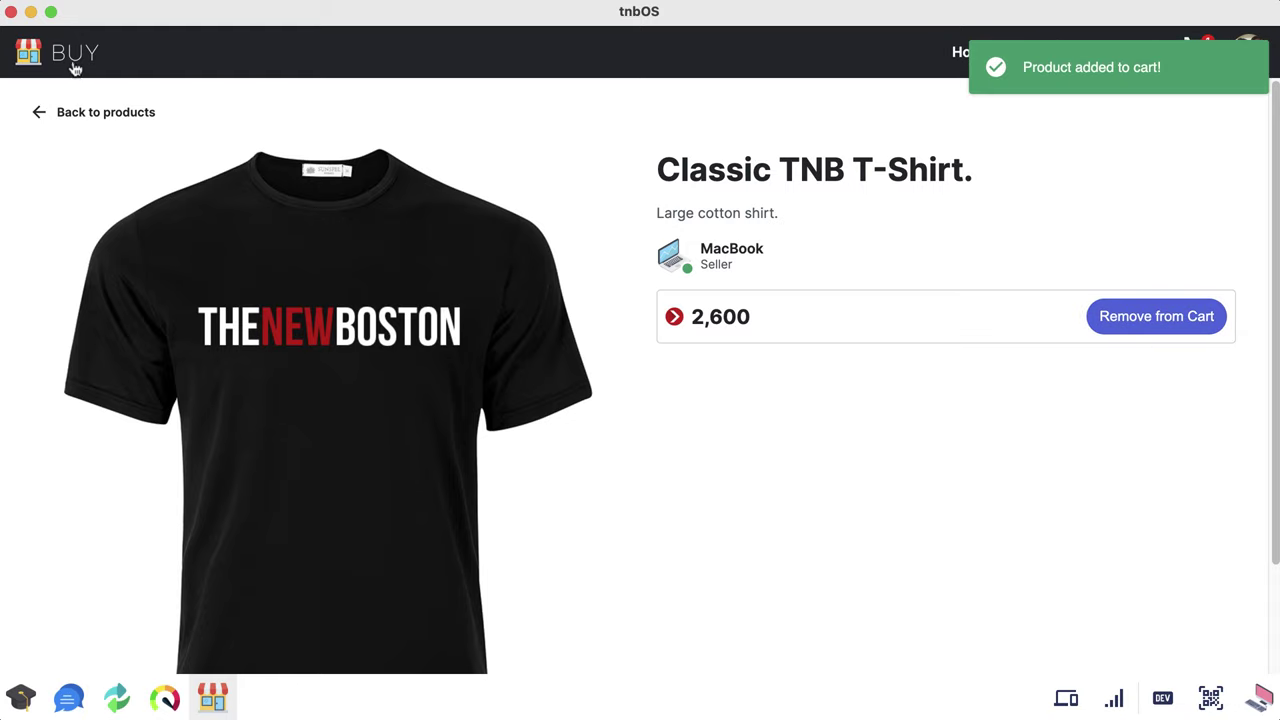
pyautogui.click(88, 111)
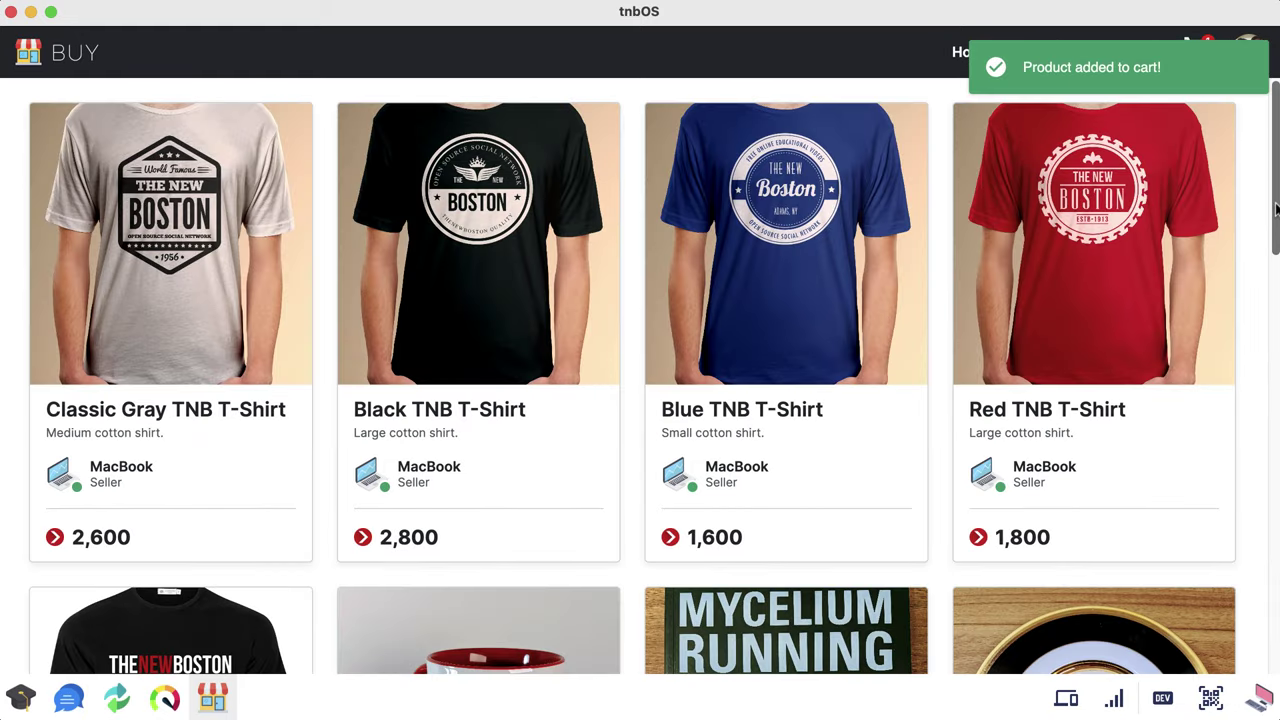
# Step: Add the Elephant Figurines to the cart and view the 5,000 checkout
pyautogui.moveTo(1270, 214); pyautogui.dragTo(1260, 480)
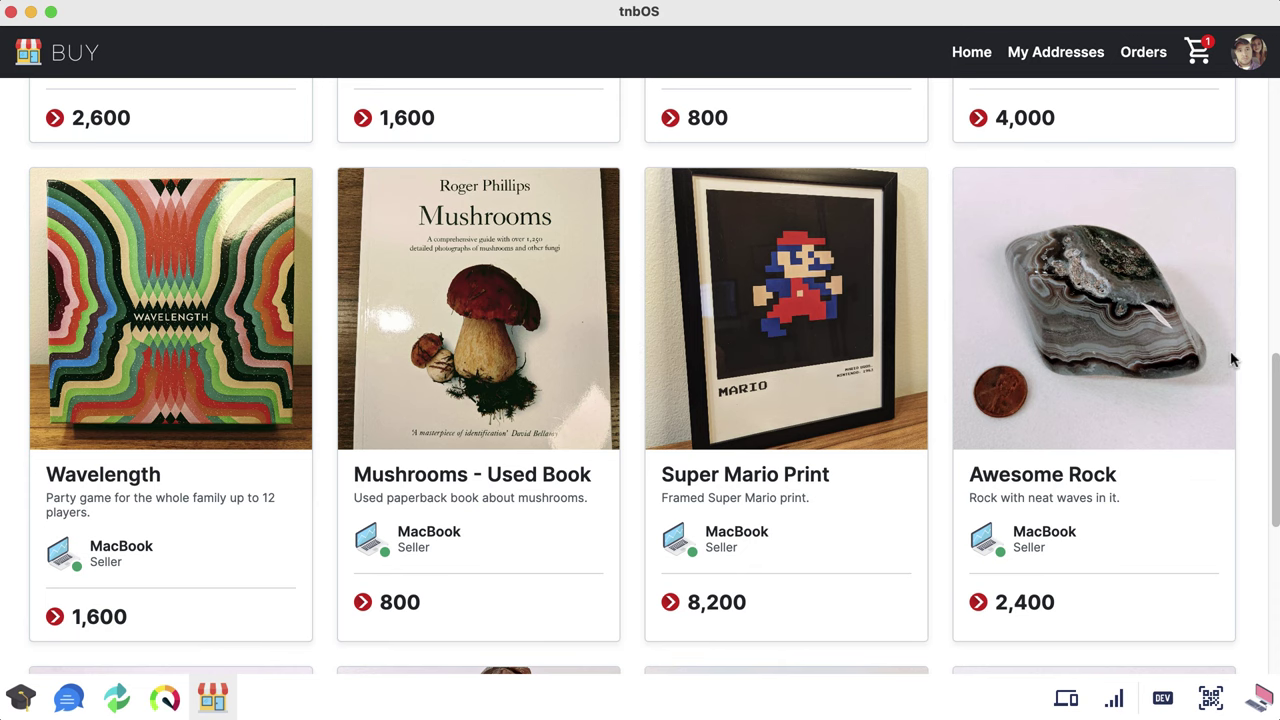
pyautogui.moveTo(1274, 393); pyautogui.dragTo(1267, 555)
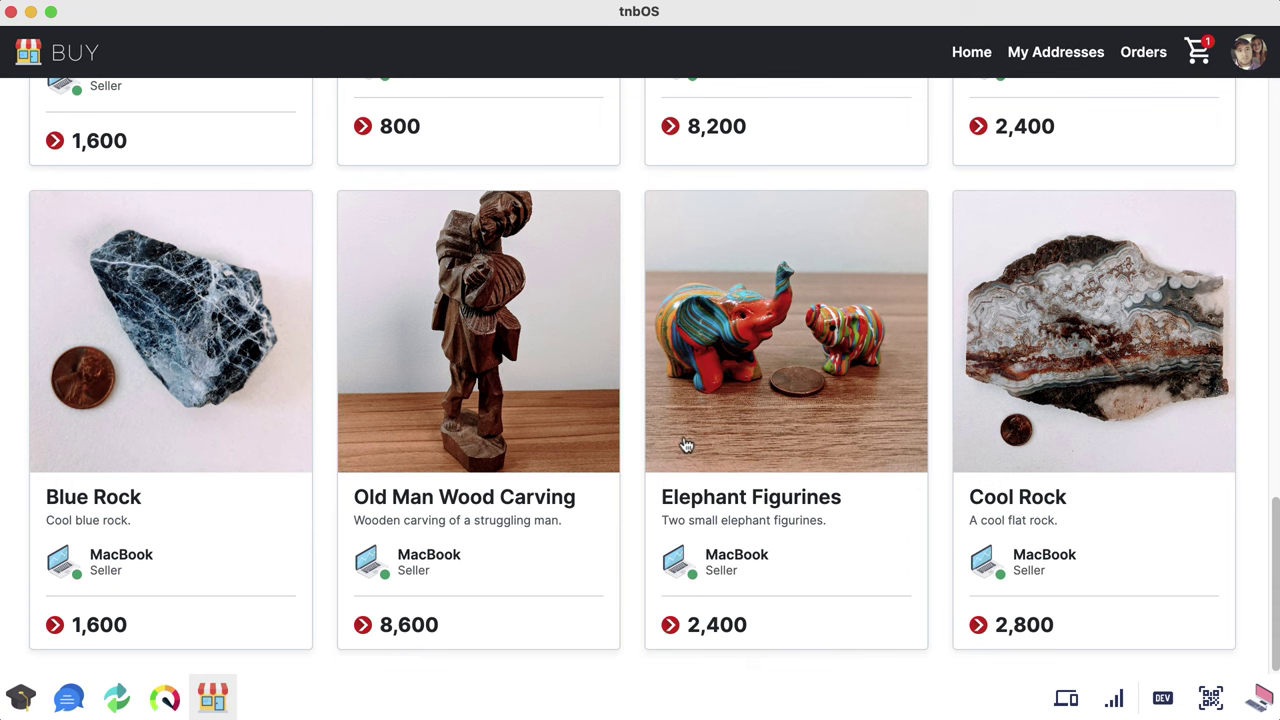
pyautogui.scroll(3, 634, 486)
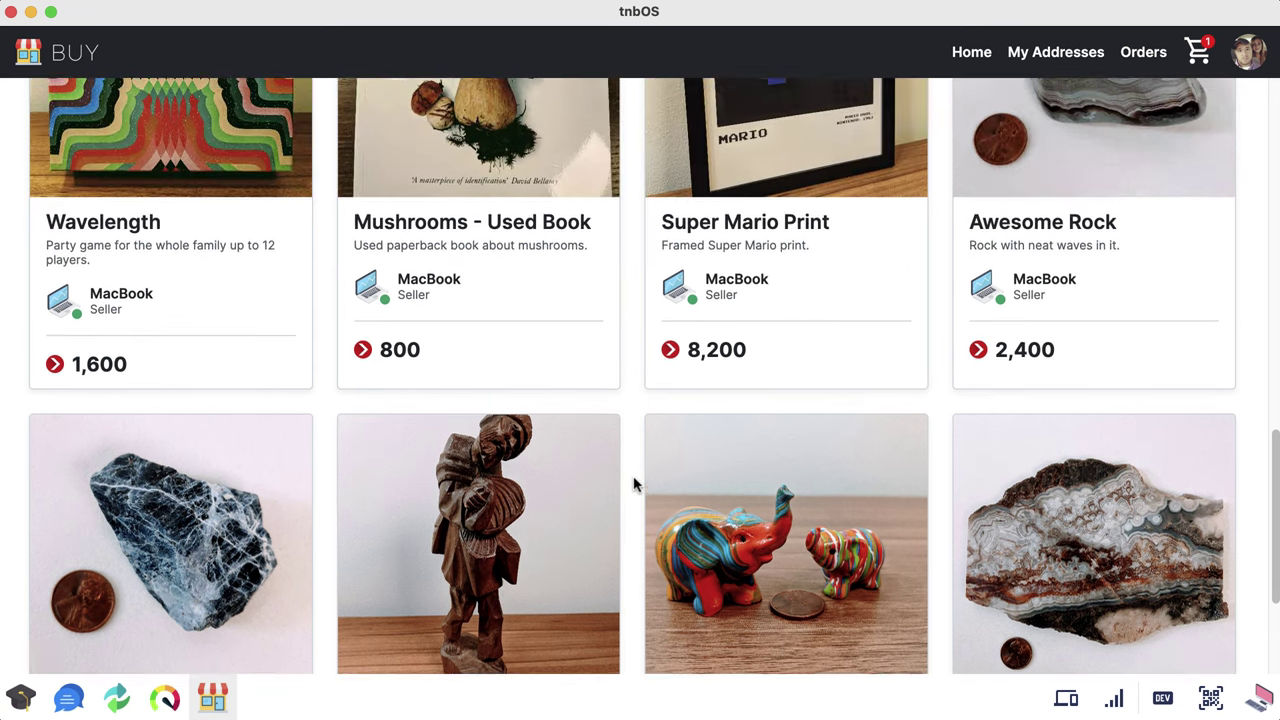
pyautogui.scroll(4, 634, 486)
pyautogui.scroll(-3, 634, 486)
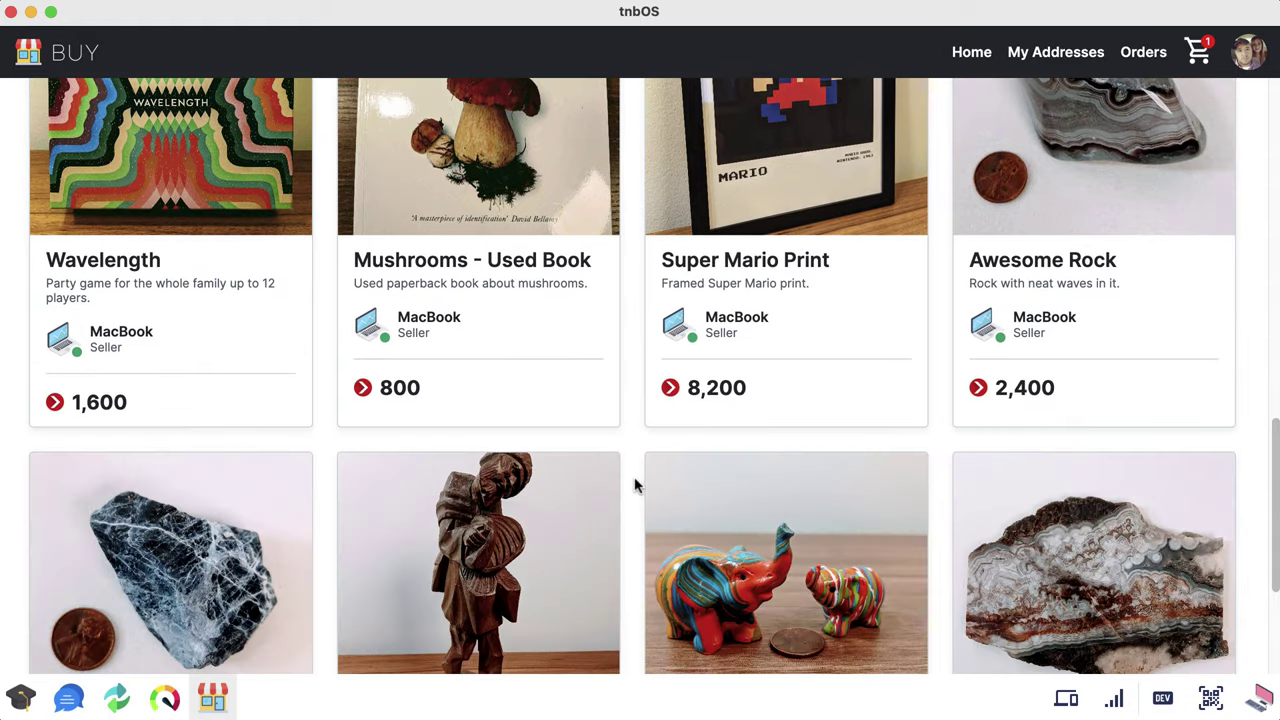
pyautogui.scroll(-3, 636, 486)
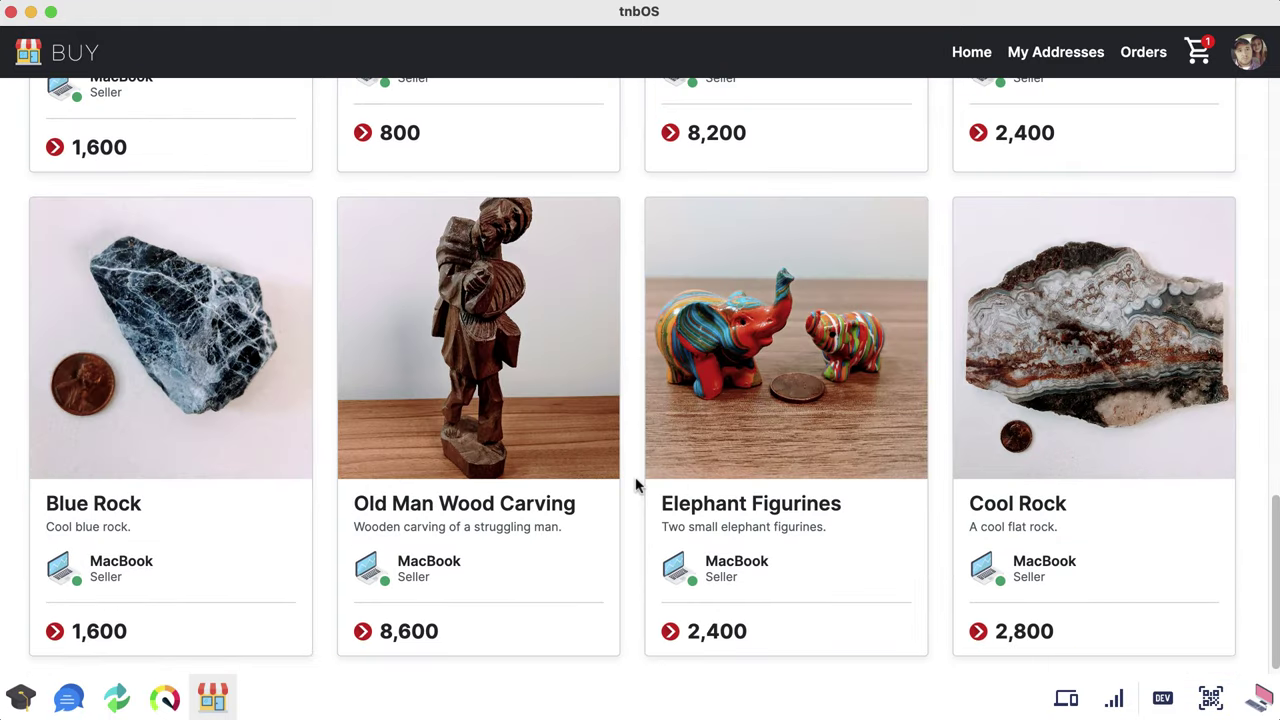
pyautogui.click(776, 368)
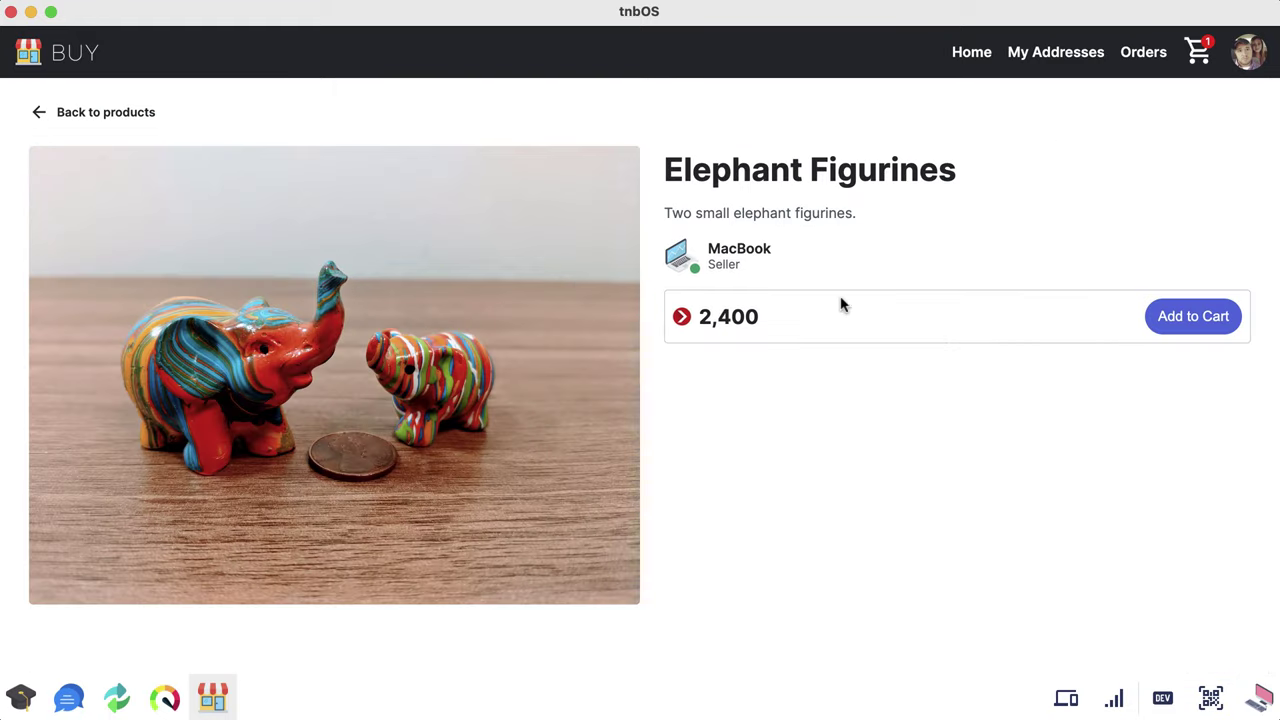
pyautogui.click(1193, 318)
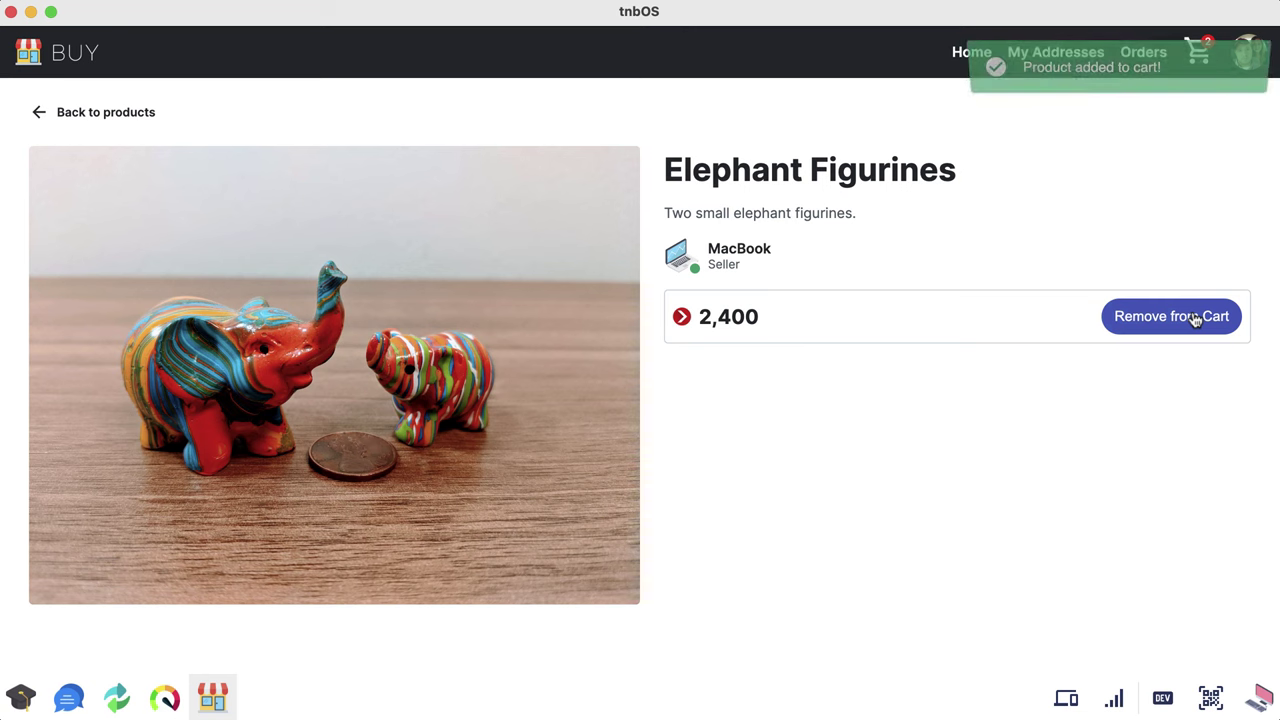
pyautogui.click(80, 114)
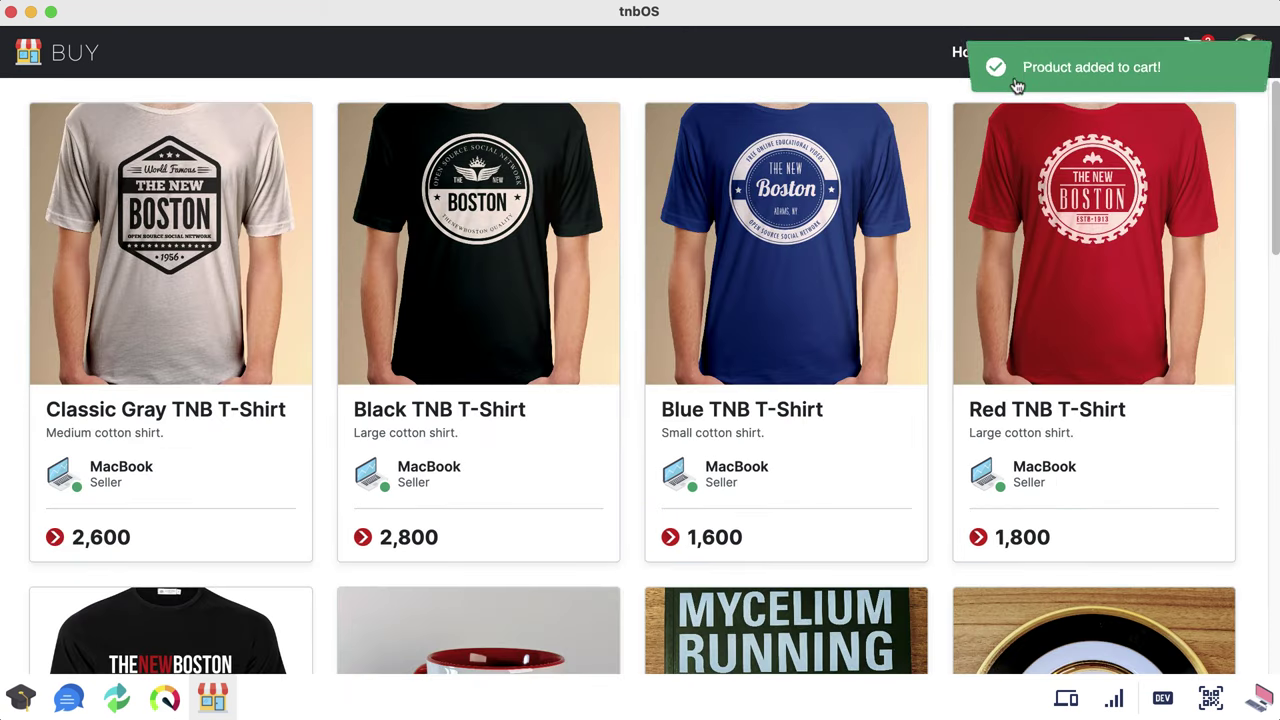
pyautogui.click(1204, 55)
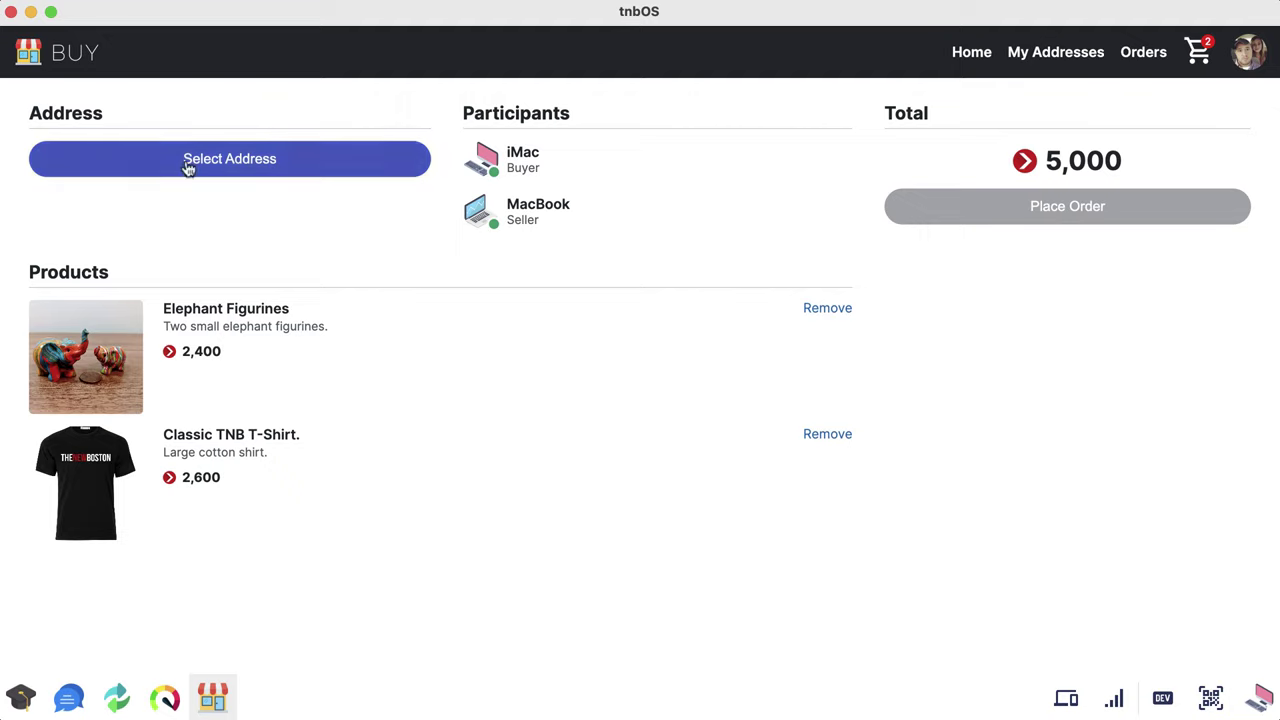
# Step: Save a new shipping address with the buyer's full name and United States of America
pyautogui.click(1060, 58)
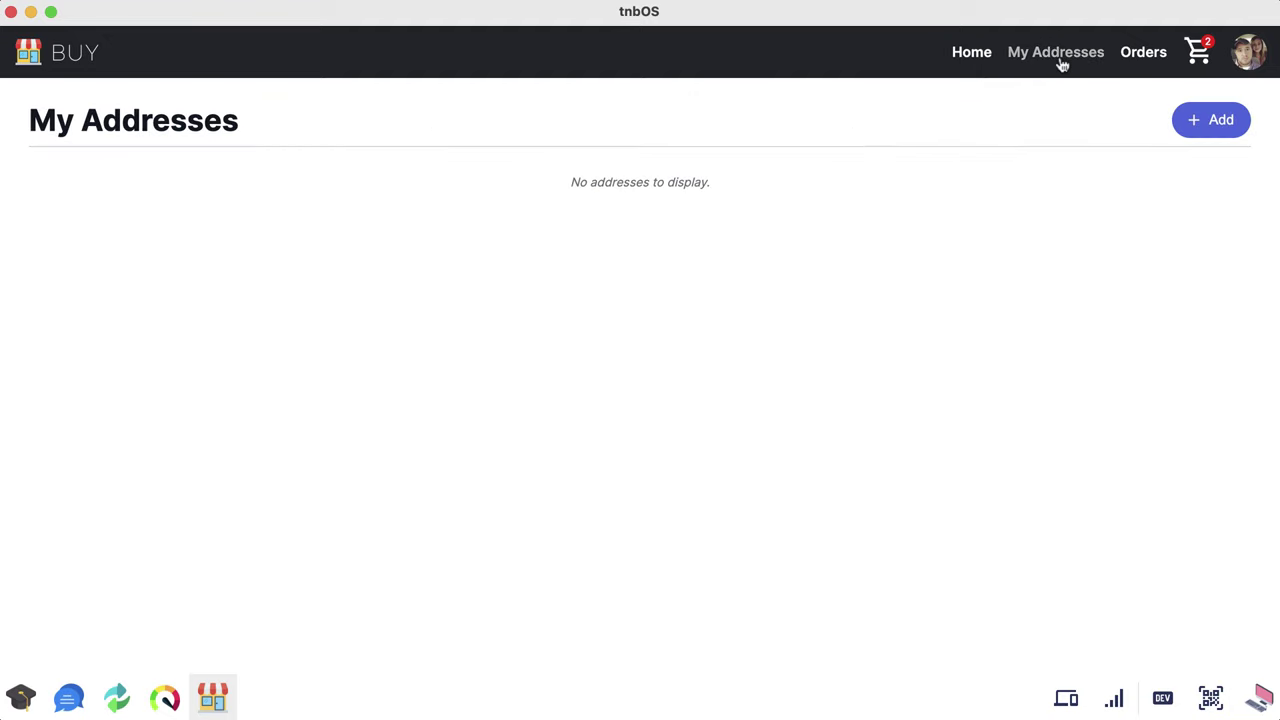
pyautogui.click(1212, 122)
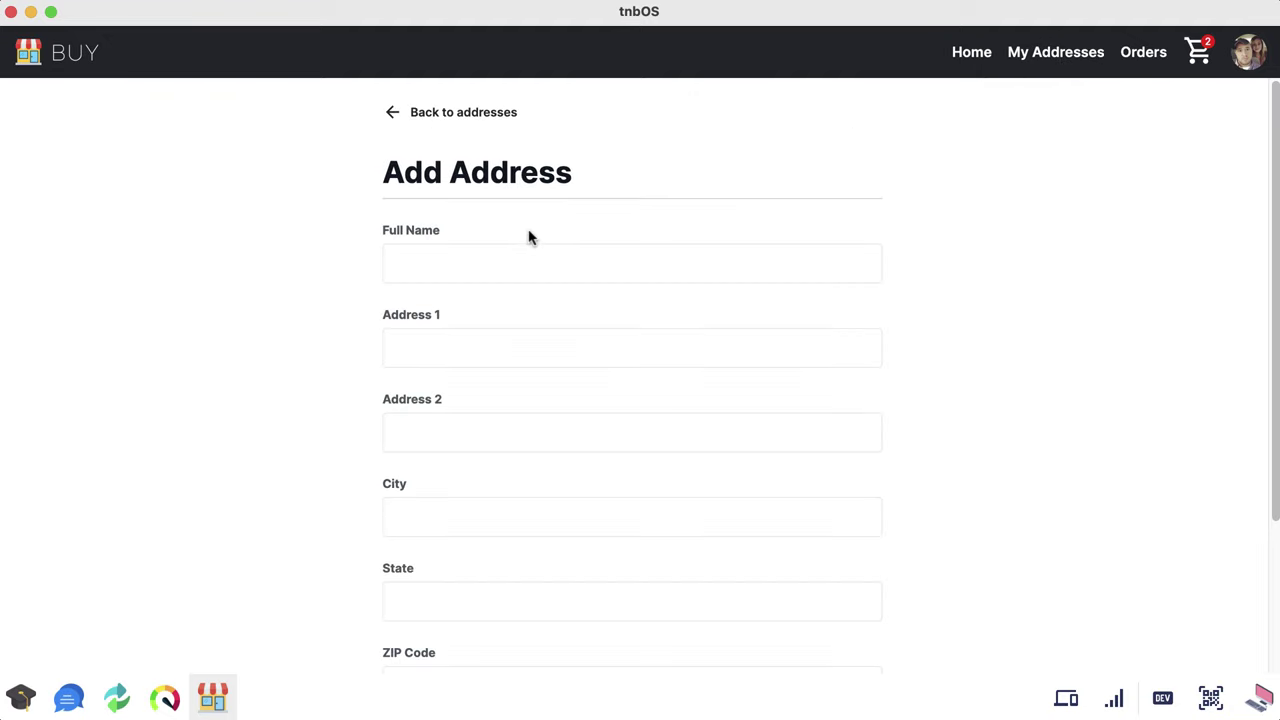
pyautogui.click(469, 268)
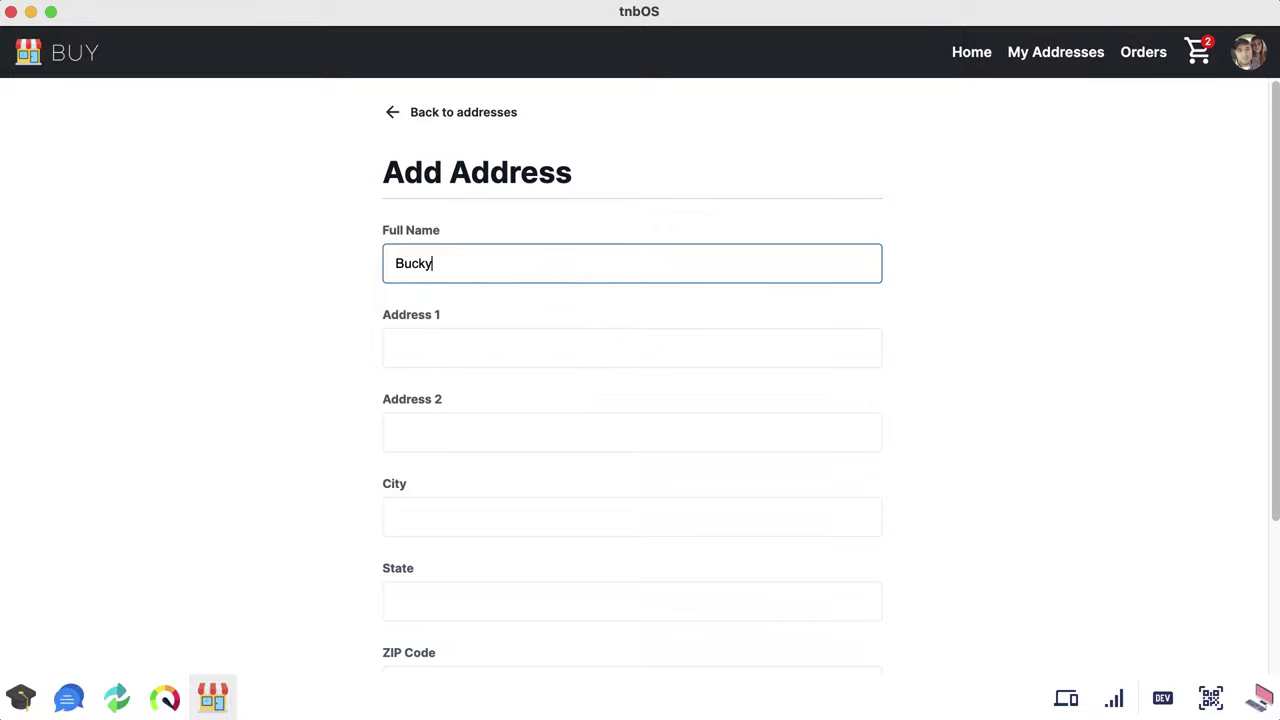
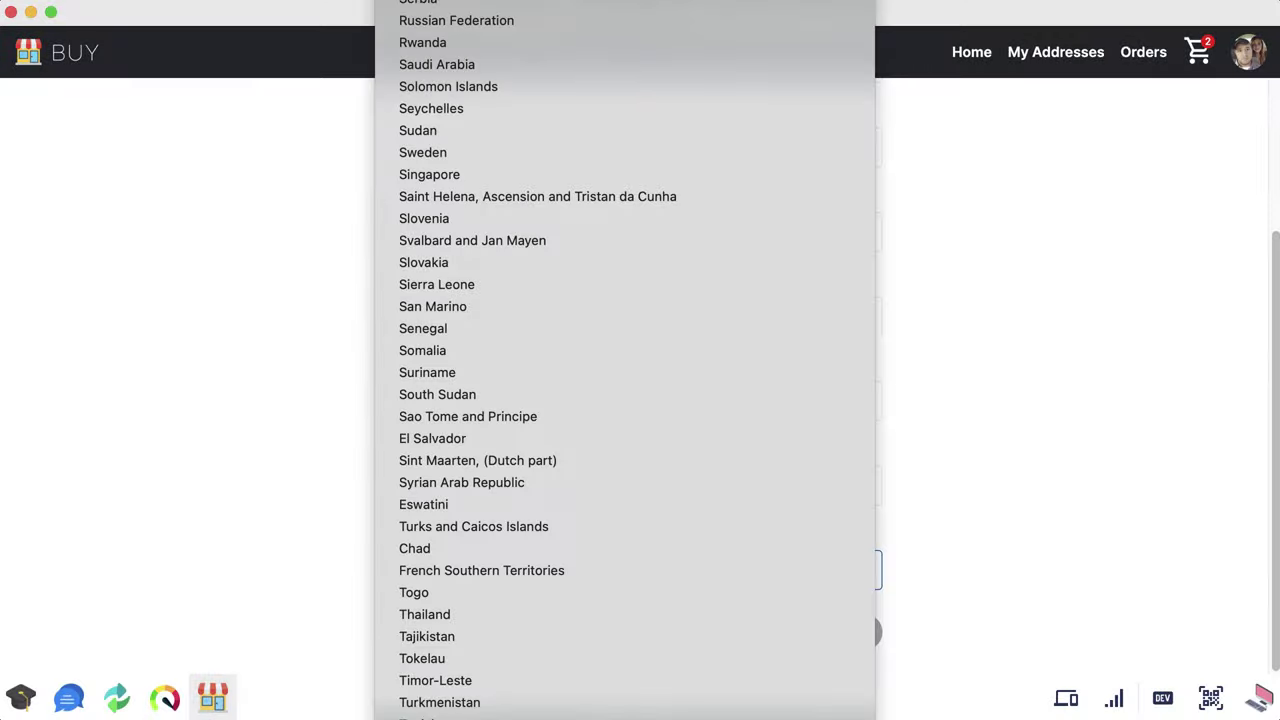
pyautogui.click(846, 590)
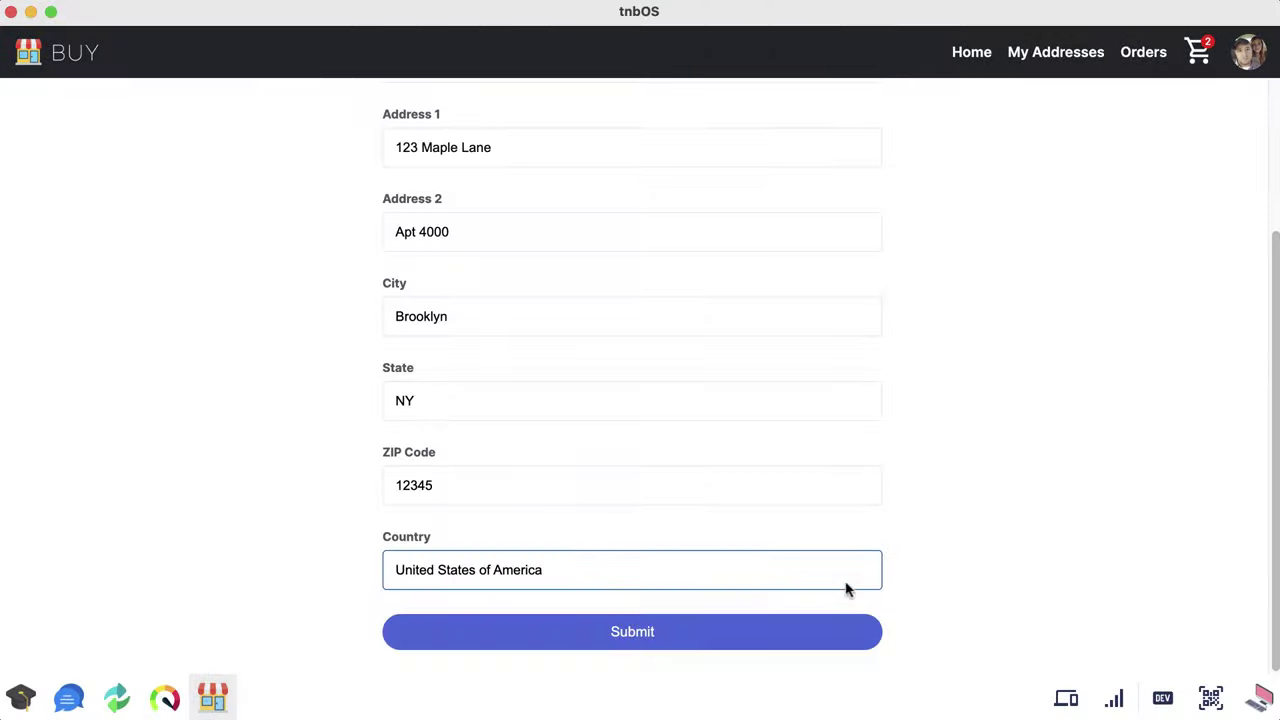
pyautogui.click(689, 646)
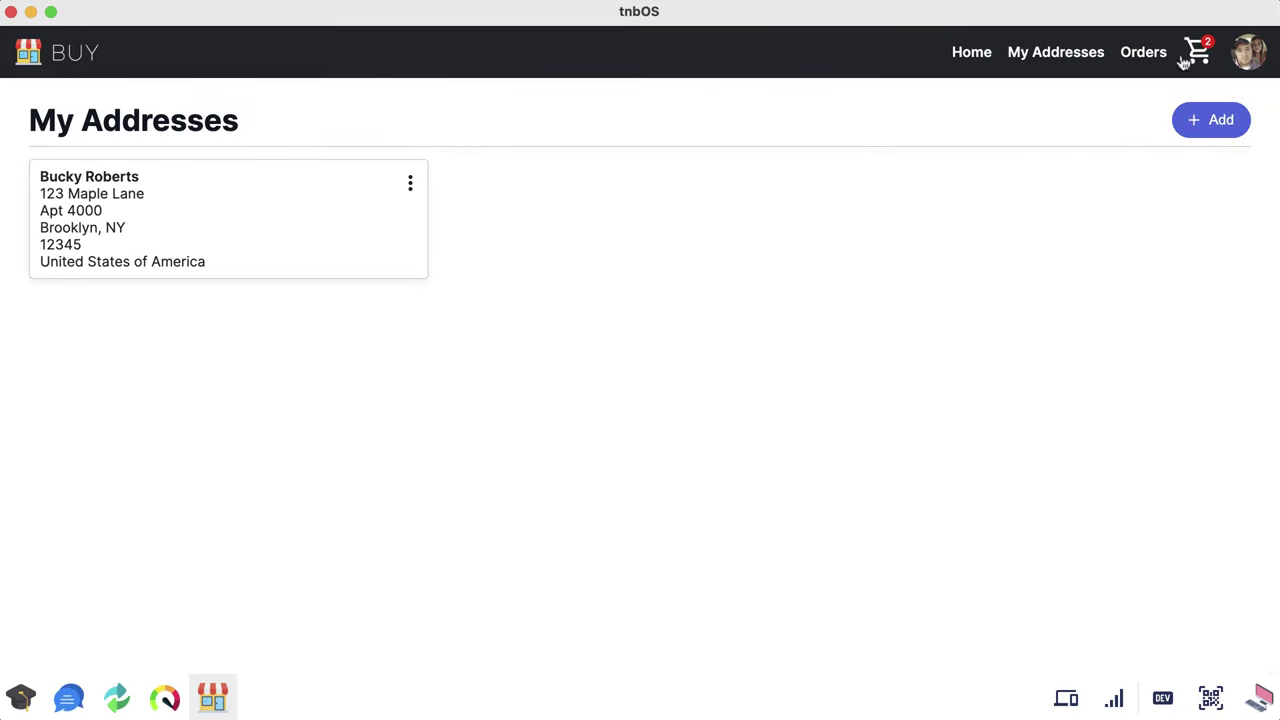
# Step: Check the order's address in the cart and place the 5,000 order
pyautogui.click(1184, 58)
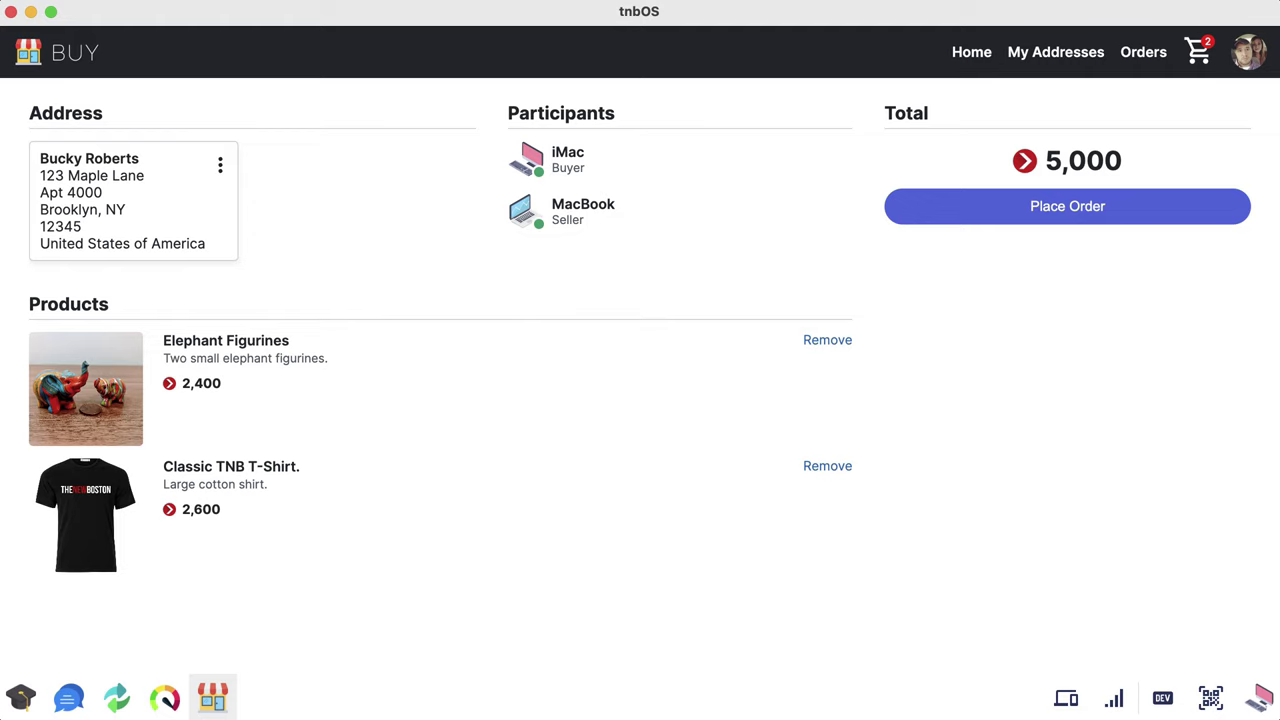
pyautogui.click(220, 166)
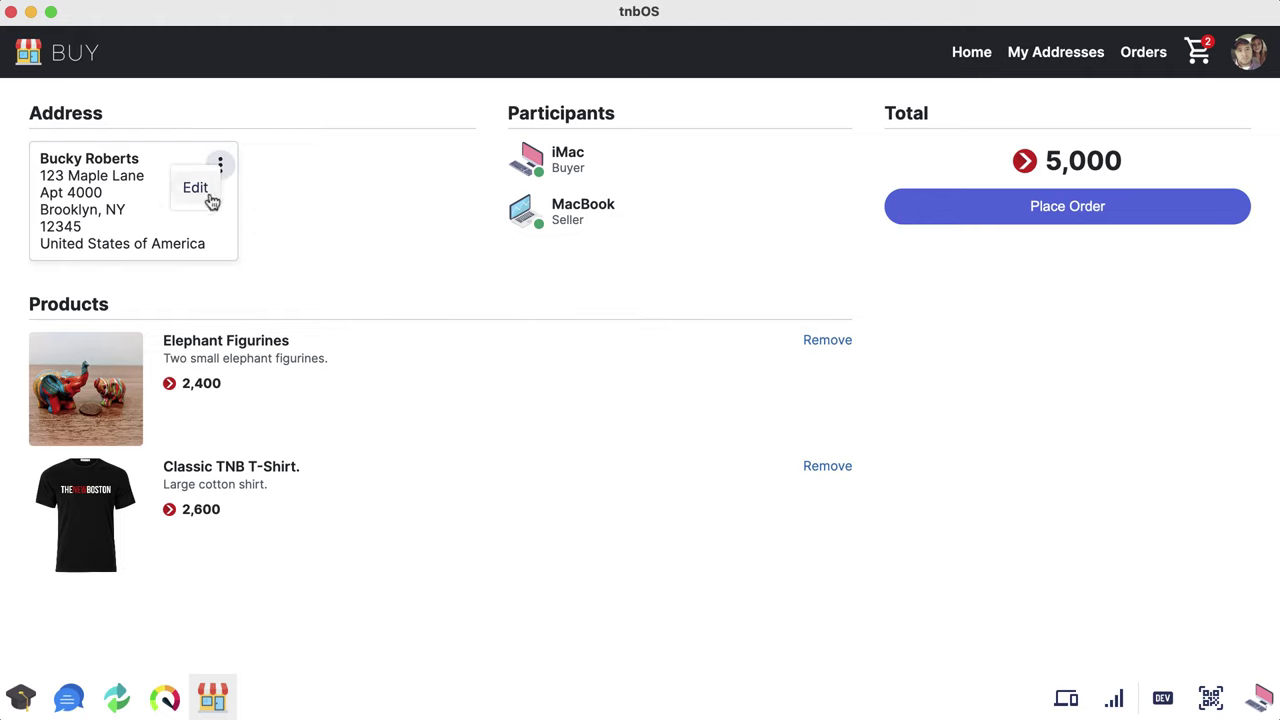
pyautogui.click(203, 192)
pyautogui.click(811, 262)
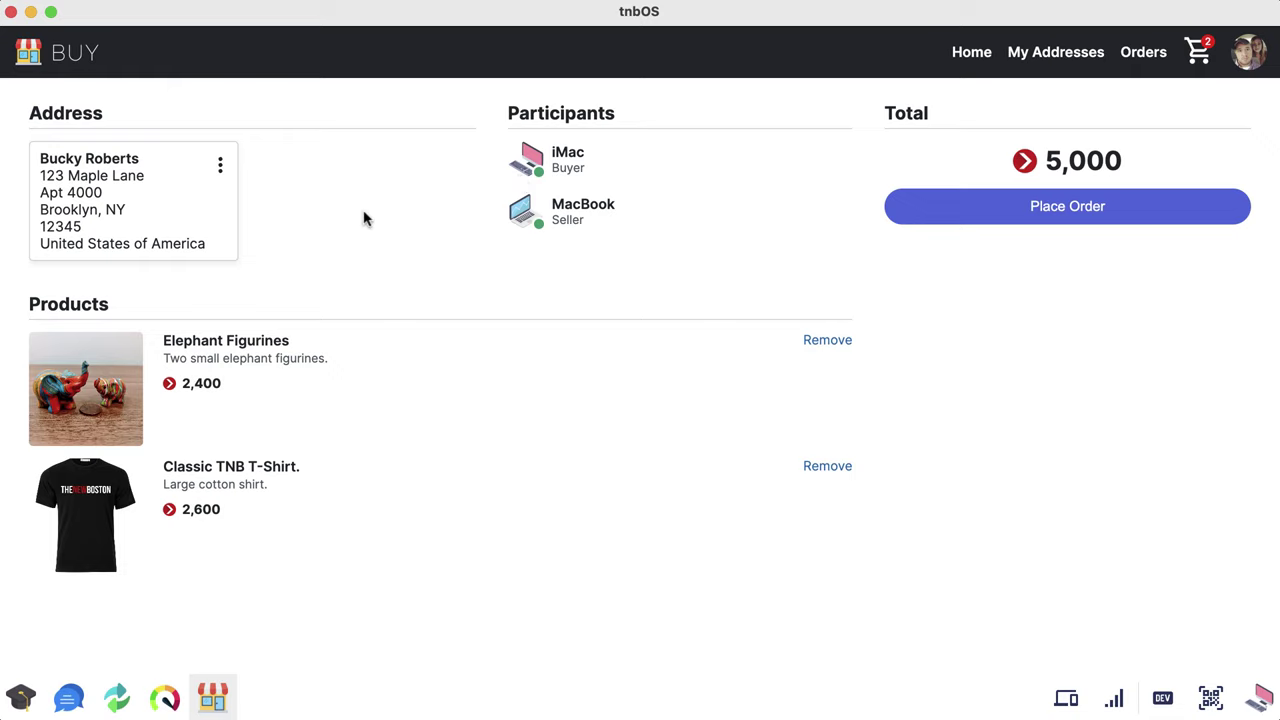
pyautogui.click(1074, 207)
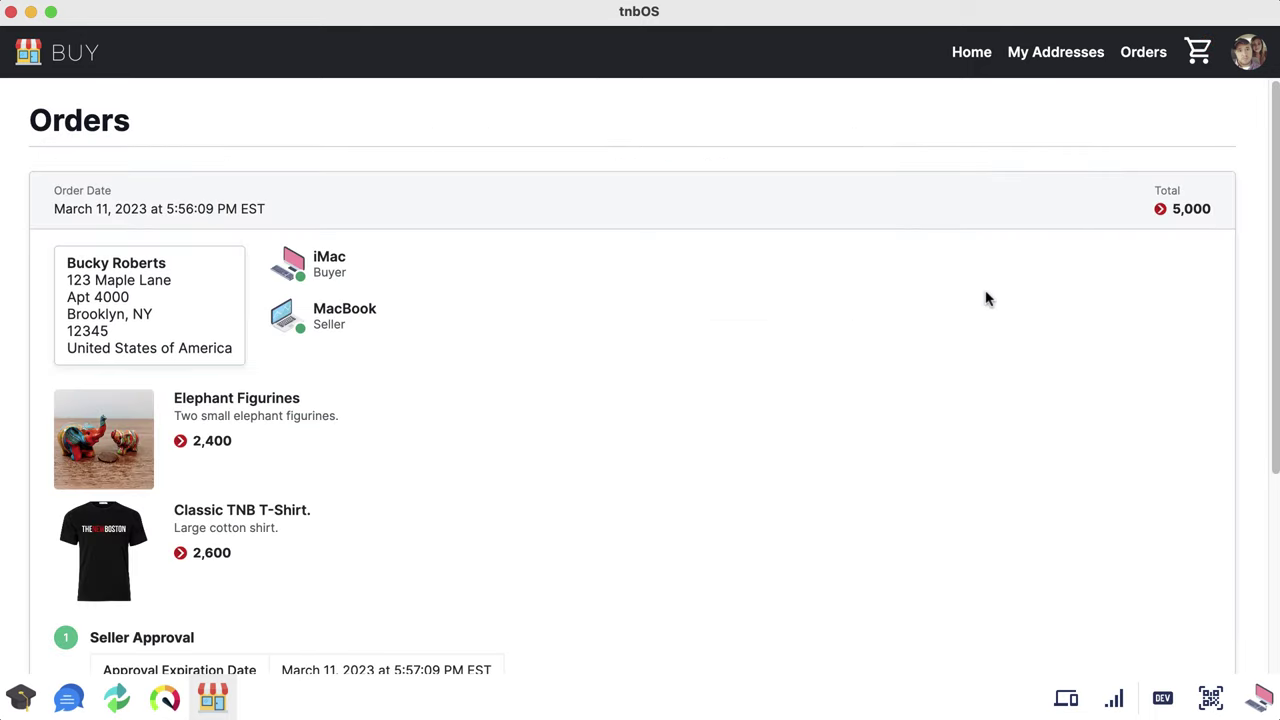
pyautogui.scroll(-1, 806, 267)
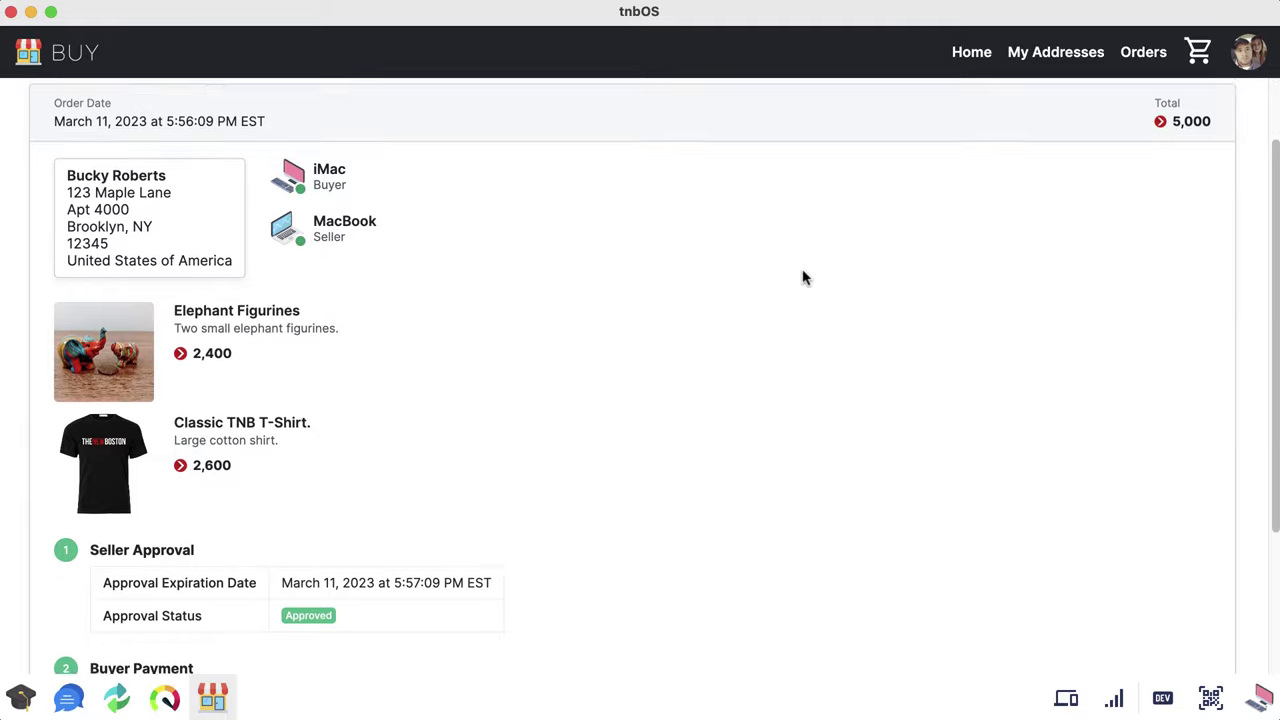
pyautogui.scroll(2, 805, 275)
pyautogui.moveTo(1275, 172); pyautogui.dragTo(1238, 385)
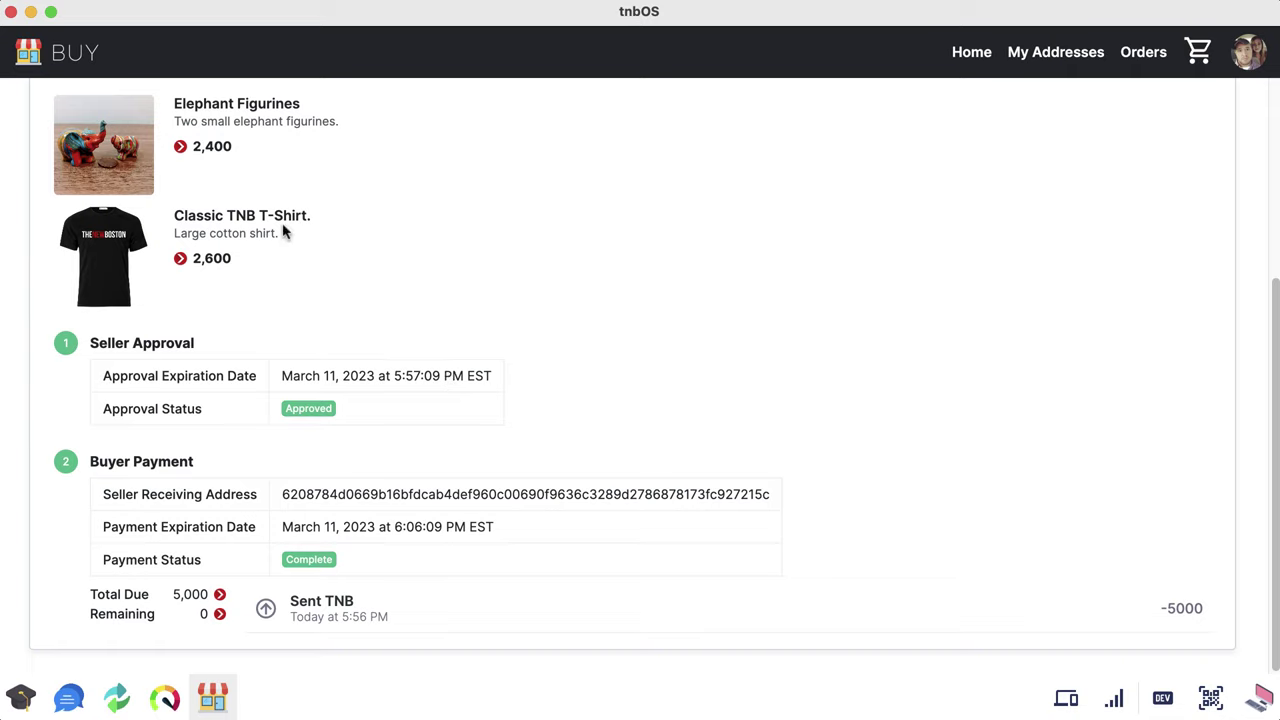
pyautogui.moveTo(191, 258); pyautogui.dragTo(238, 262)
# Step: Highlight the seller's receiving address in the payment details
pyautogui.click(251, 272)
pyautogui.doubleClick(427, 495)
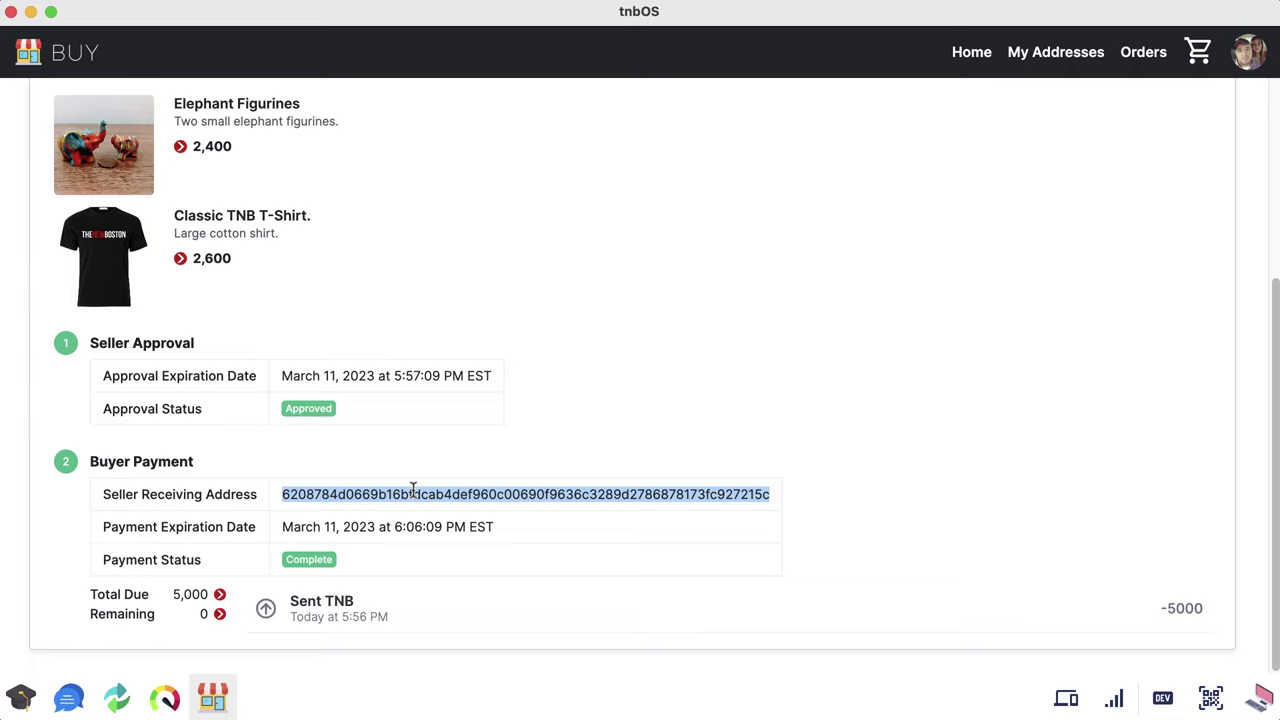
pyautogui.click(620, 444)
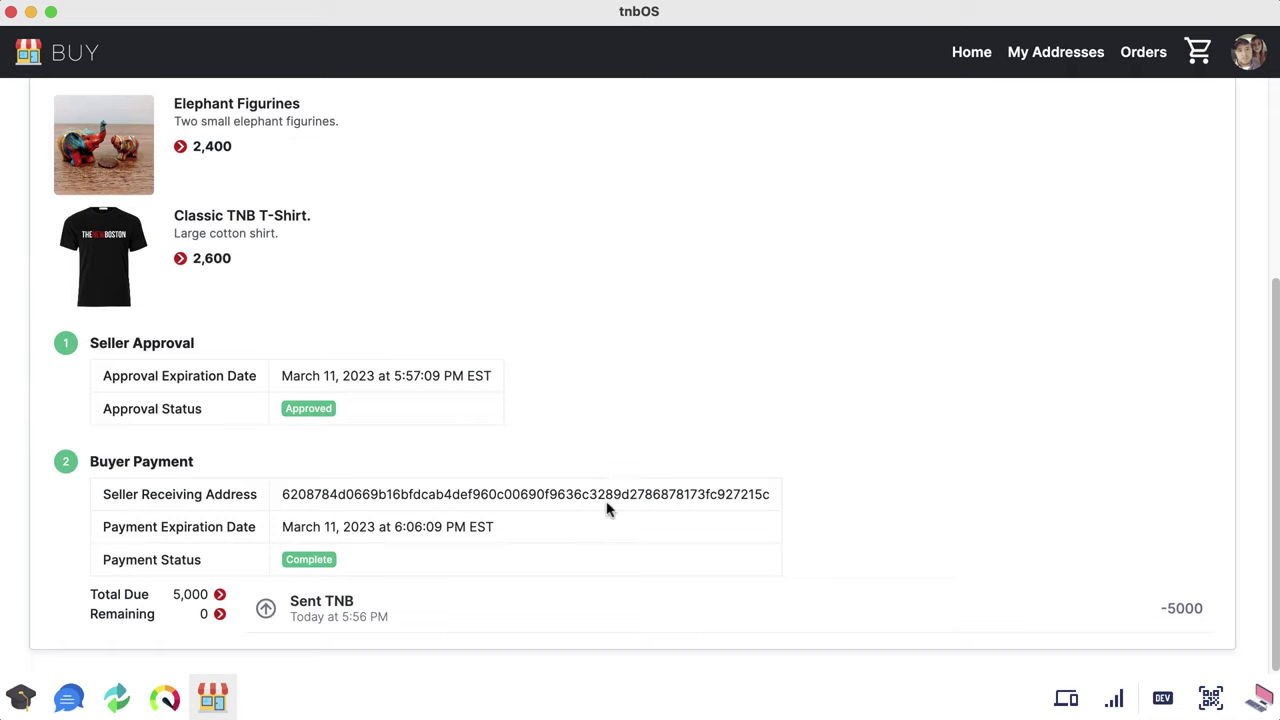
pyautogui.doubleClick(391, 496)
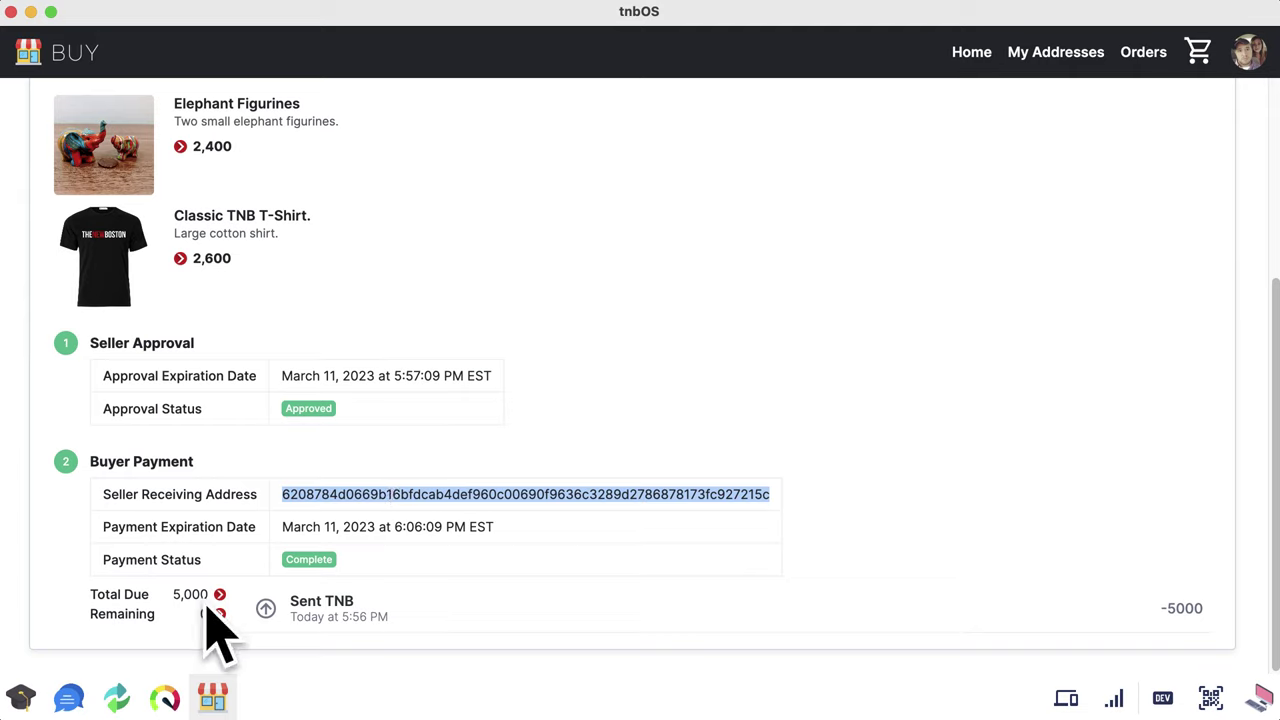
pyautogui.click(499, 494)
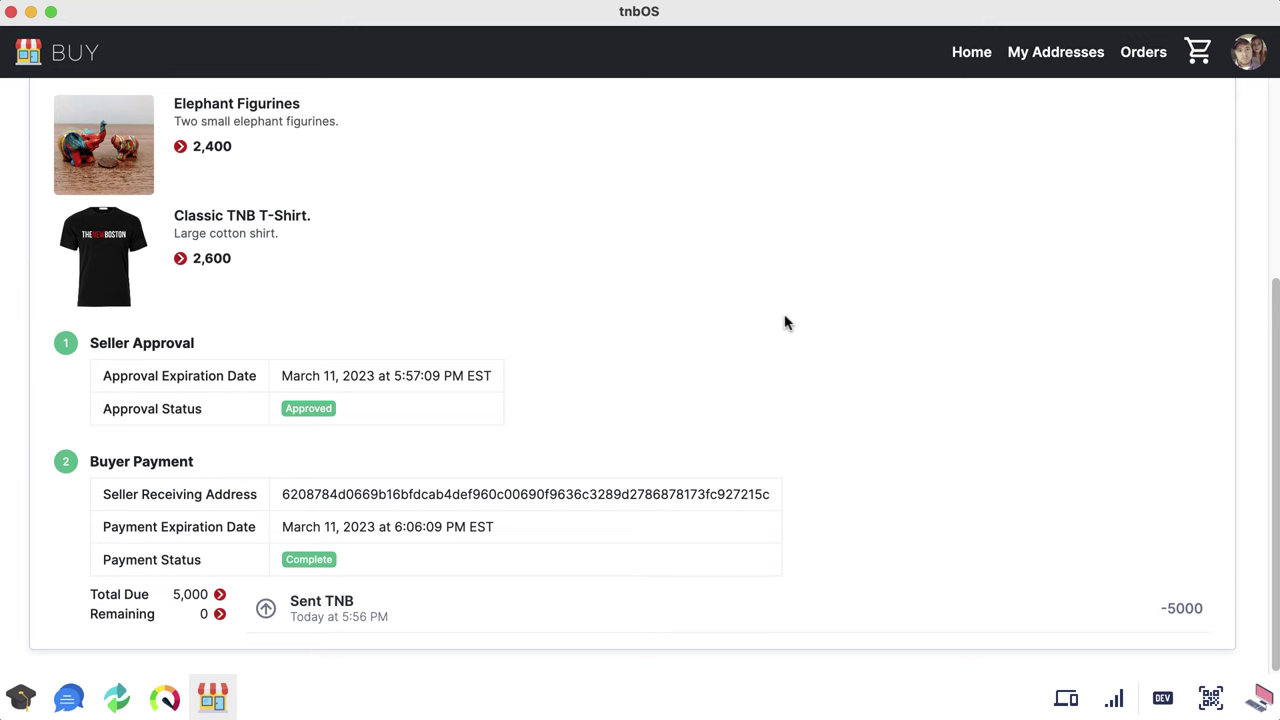
# Step: Expand and collapse the Sent TNB transaction details
pyautogui.click(733, 610)
pyautogui.scroll(-5, 851, 361)
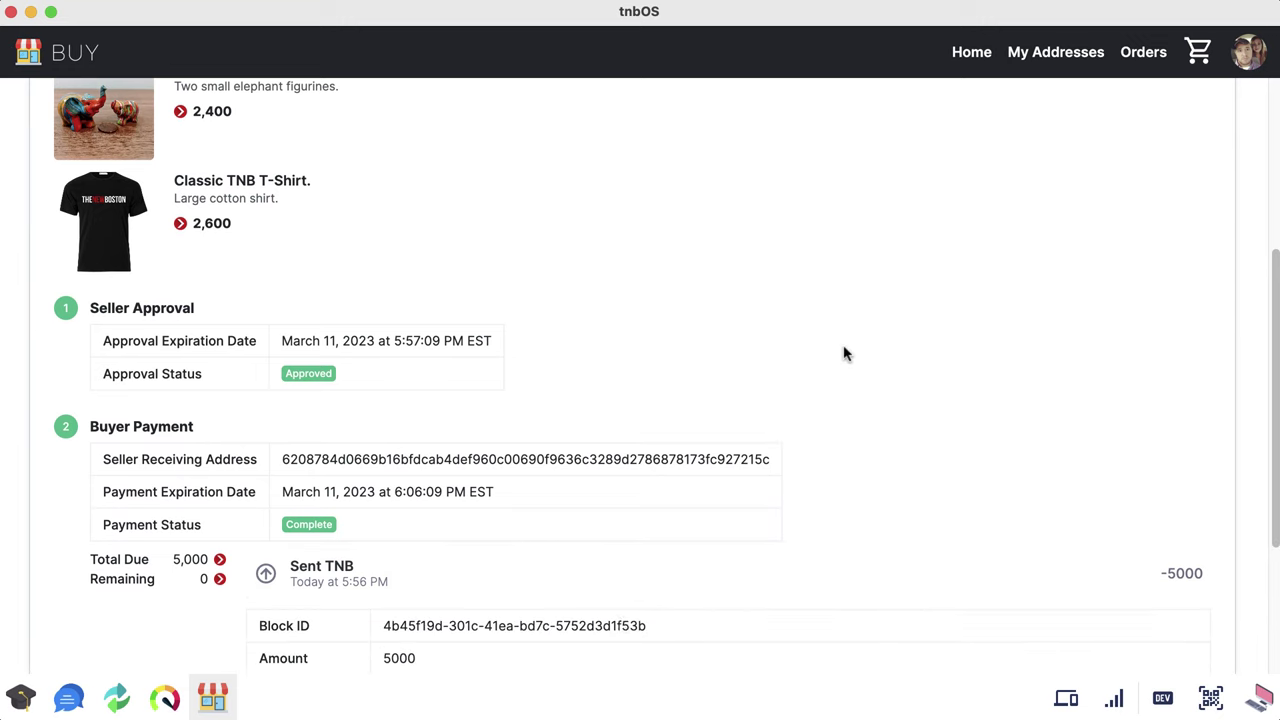
pyautogui.click(724, 365)
pyautogui.scroll(5, 722, 422)
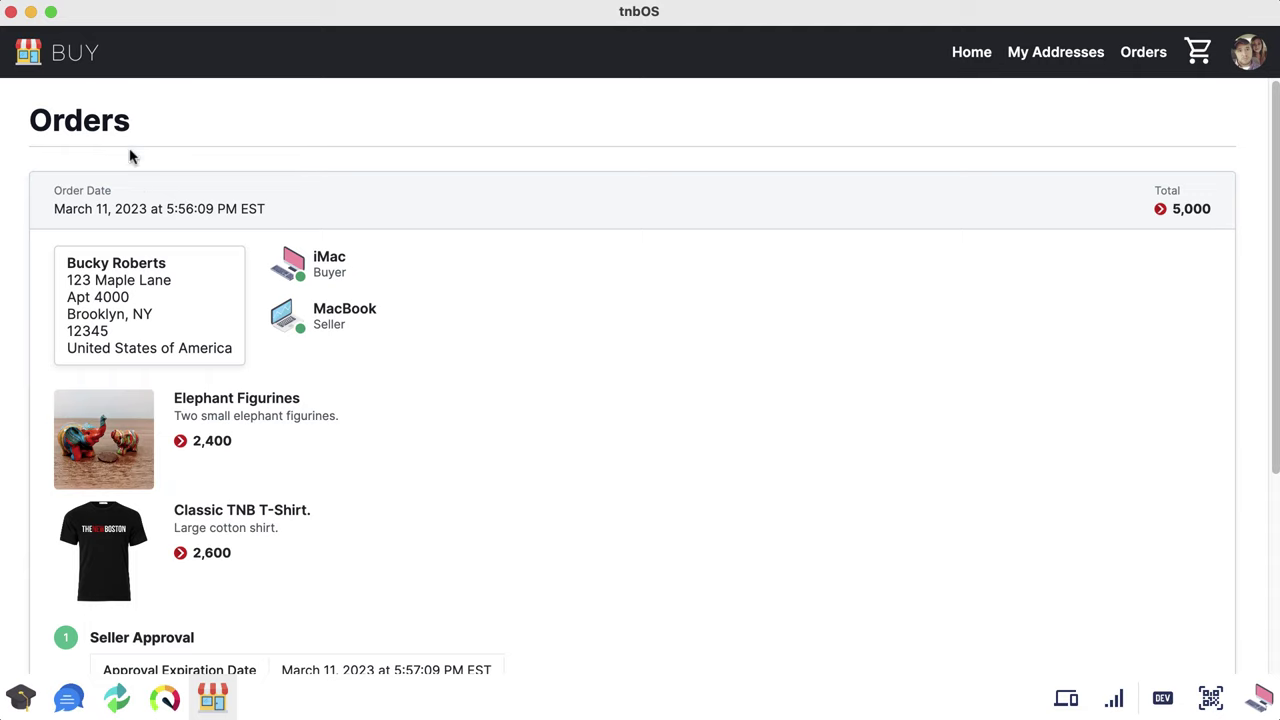
# Step: Switch the marketplace from Buy to Sell mode via the avatar dropdown
pyautogui.click(80, 60)
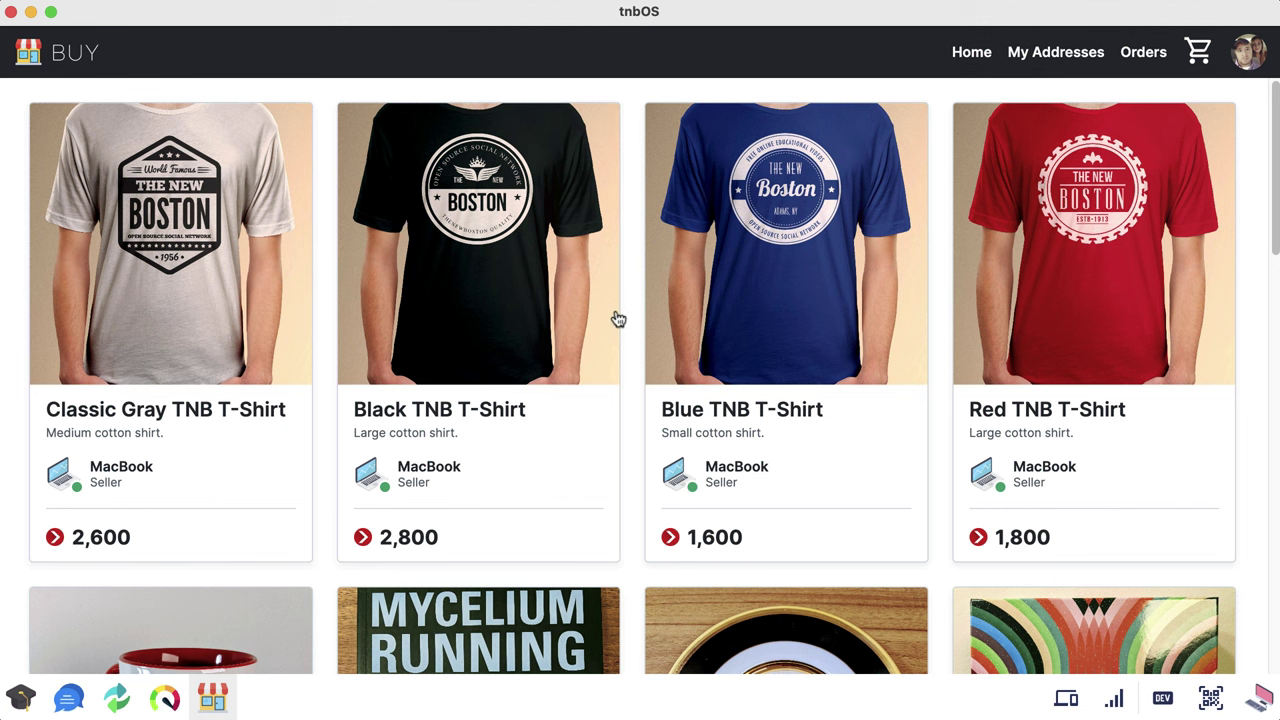
pyautogui.moveTo(1275, 190)
pyautogui.mouseDown()
pyautogui.moveTo(1215, 490)
pyautogui.moveTo(1240, 574)
pyautogui.moveTo(1265, 410)
pyautogui.moveTo(1272, 165)
pyautogui.mouseUp()
pyautogui.click(1248, 52)
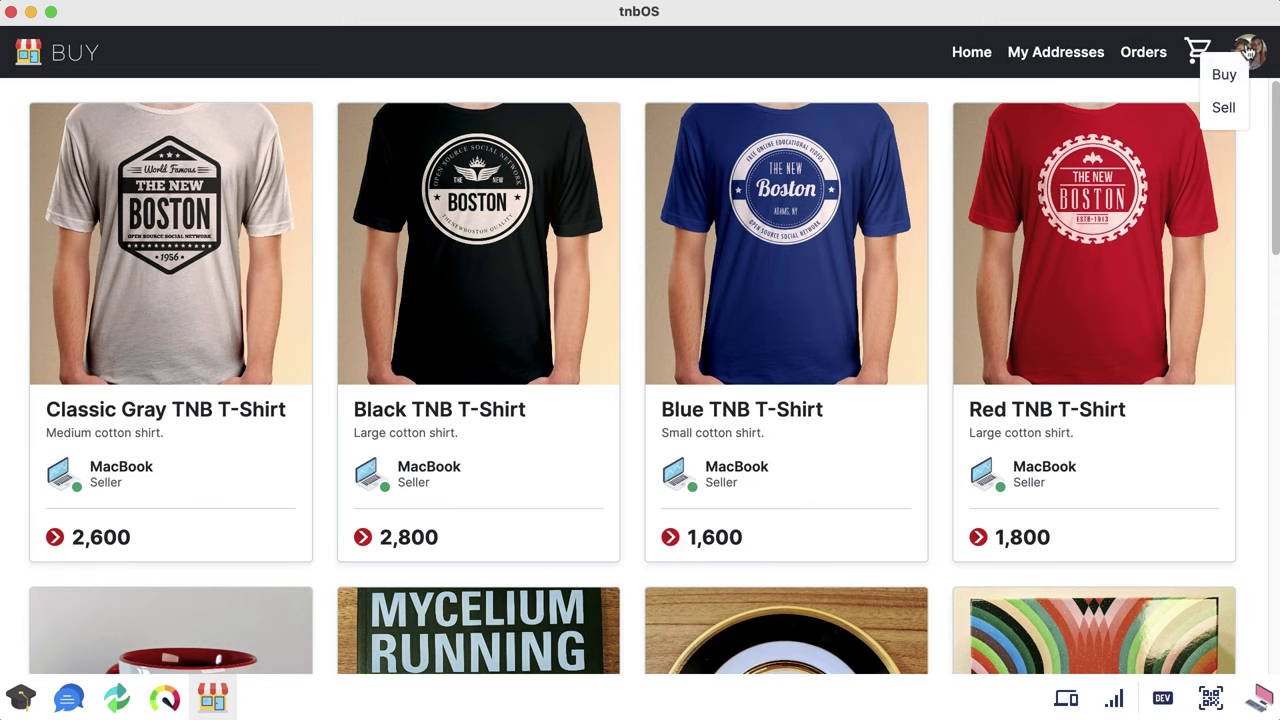
pyautogui.click(1224, 106)
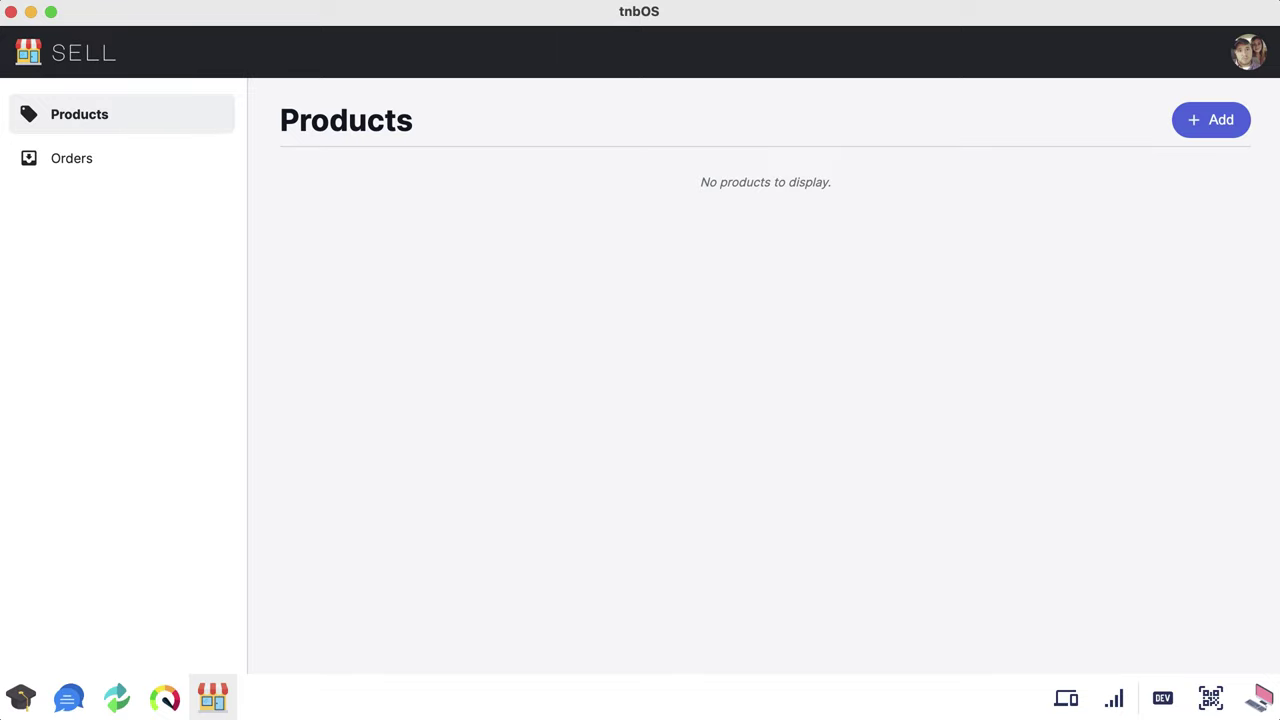
# Step: Start a new product listing named 'Hand carved wooden spoons'
pyautogui.click(1230, 56)
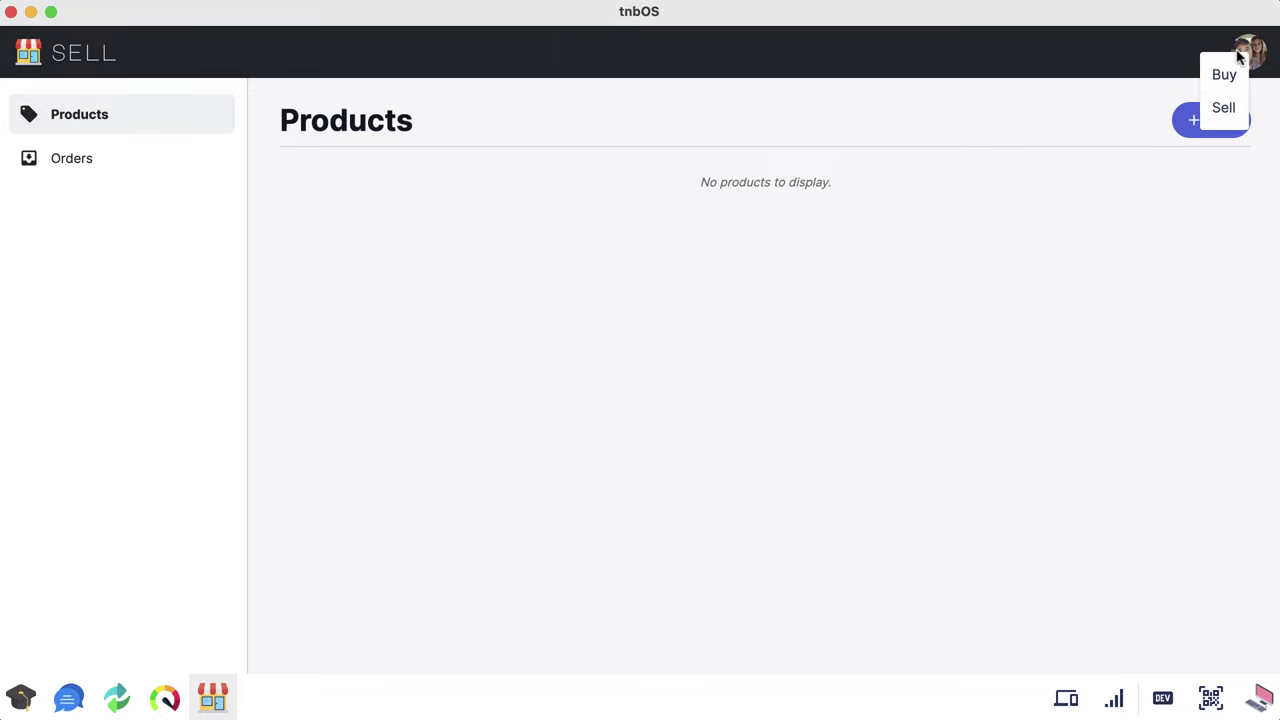
pyautogui.click(1136, 218)
pyautogui.click(1216, 120)
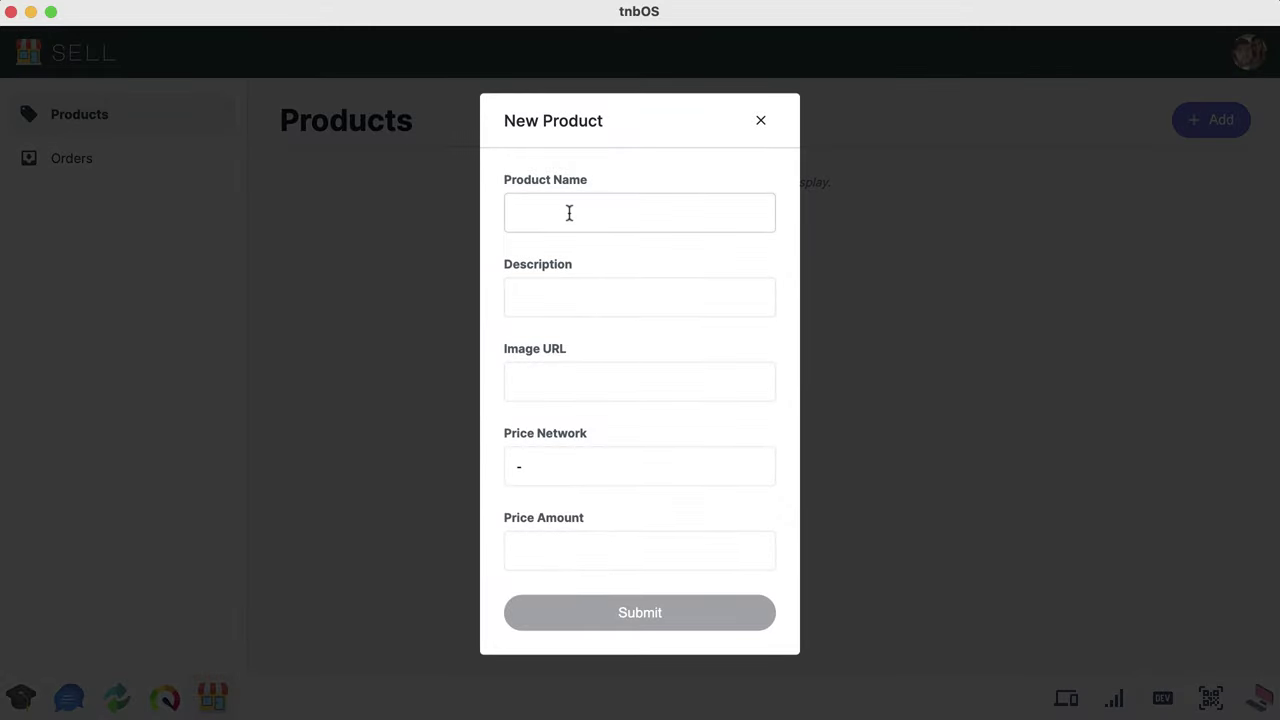
pyautogui.click(689, 200)
pyautogui.click(685, 212)
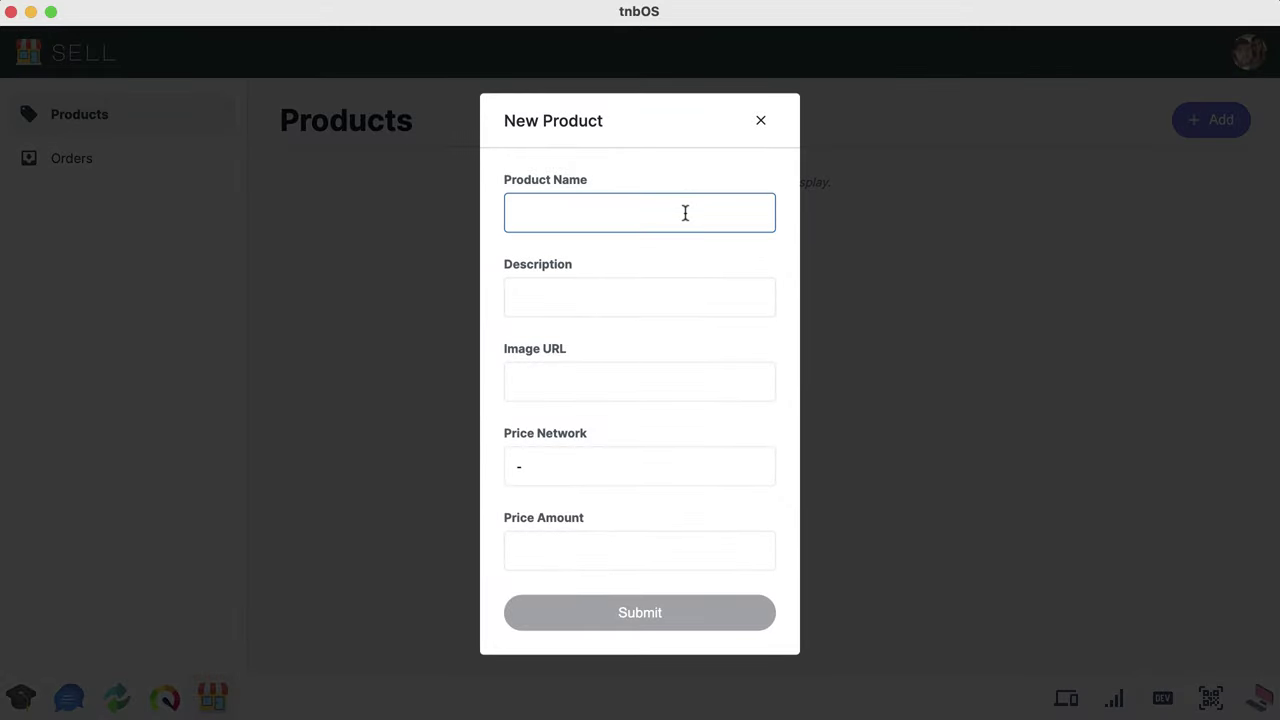
pyautogui.write('Hand carved wooden s')
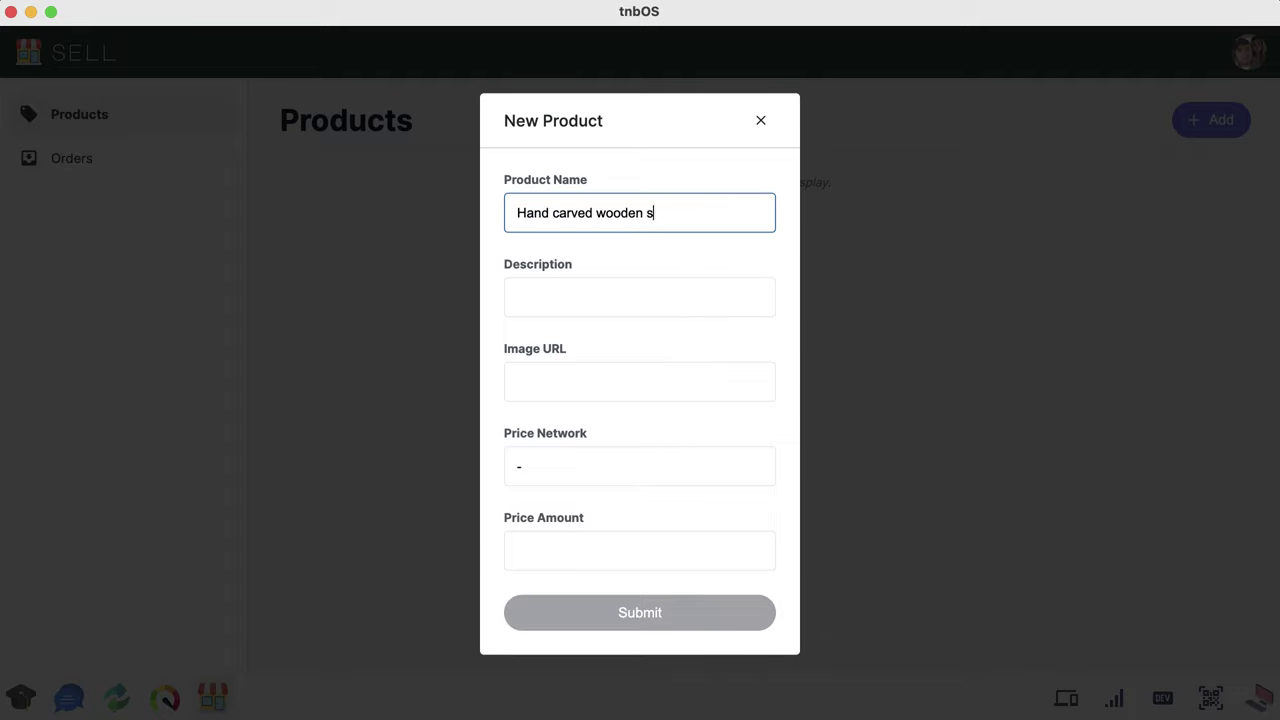
pyautogui.write('poons')
# Step: Describe the product as 'Fantastic wooden spoon.', correcting the typo
pyautogui.click(634, 294)
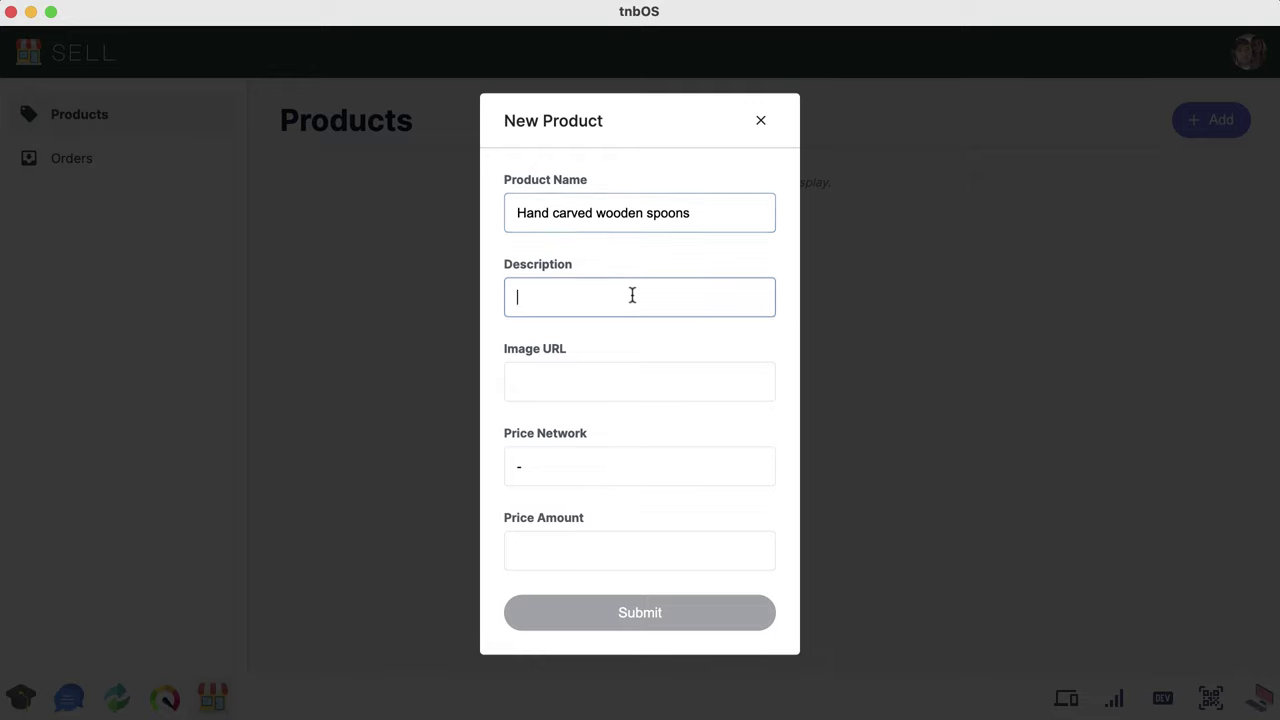
pyautogui.write('Fan')
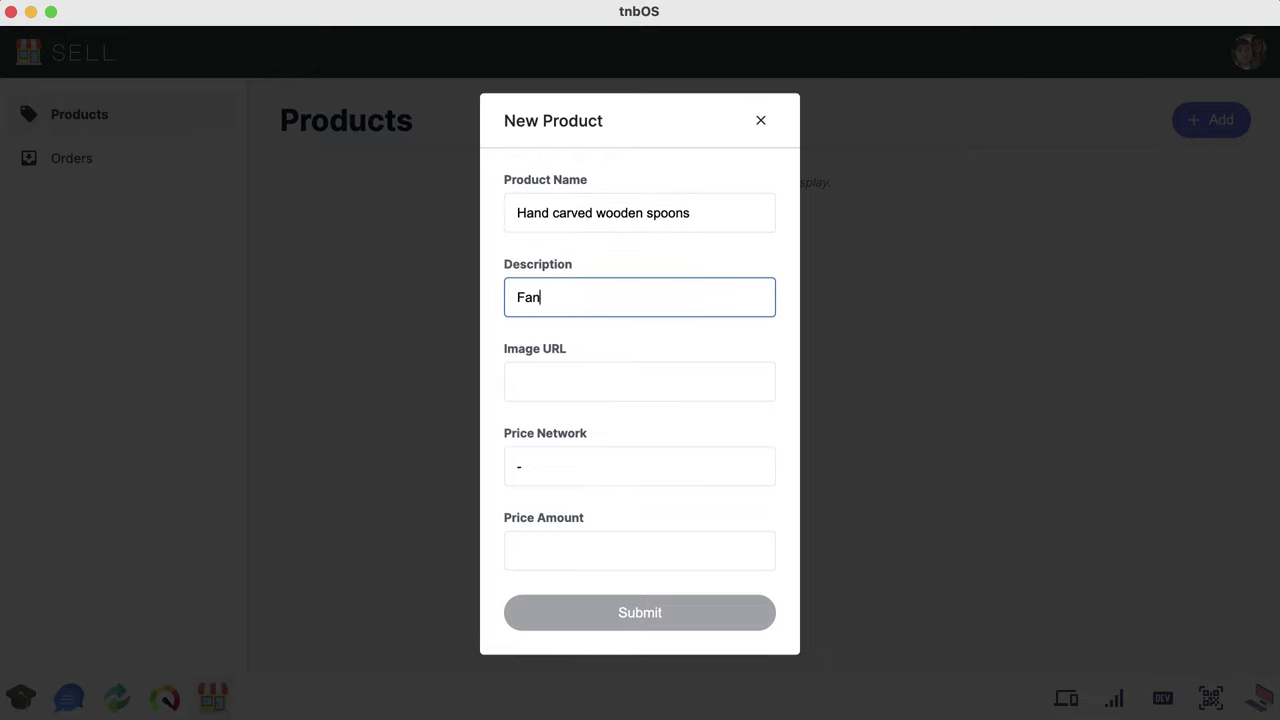
pyautogui.write('stastic')
pyautogui.press('BackSpace')
pyautogui.press('BackSpace')
pyautogui.press('BackSpace')
pyautogui.press('BackSpace')
pyautogui.press('BackSpace')
pyautogui.press('BackSpace')
pyautogui.press('BackSpace')
pyautogui.press('BackSpace')
pyautogui.write('tastic wooden spoon.')
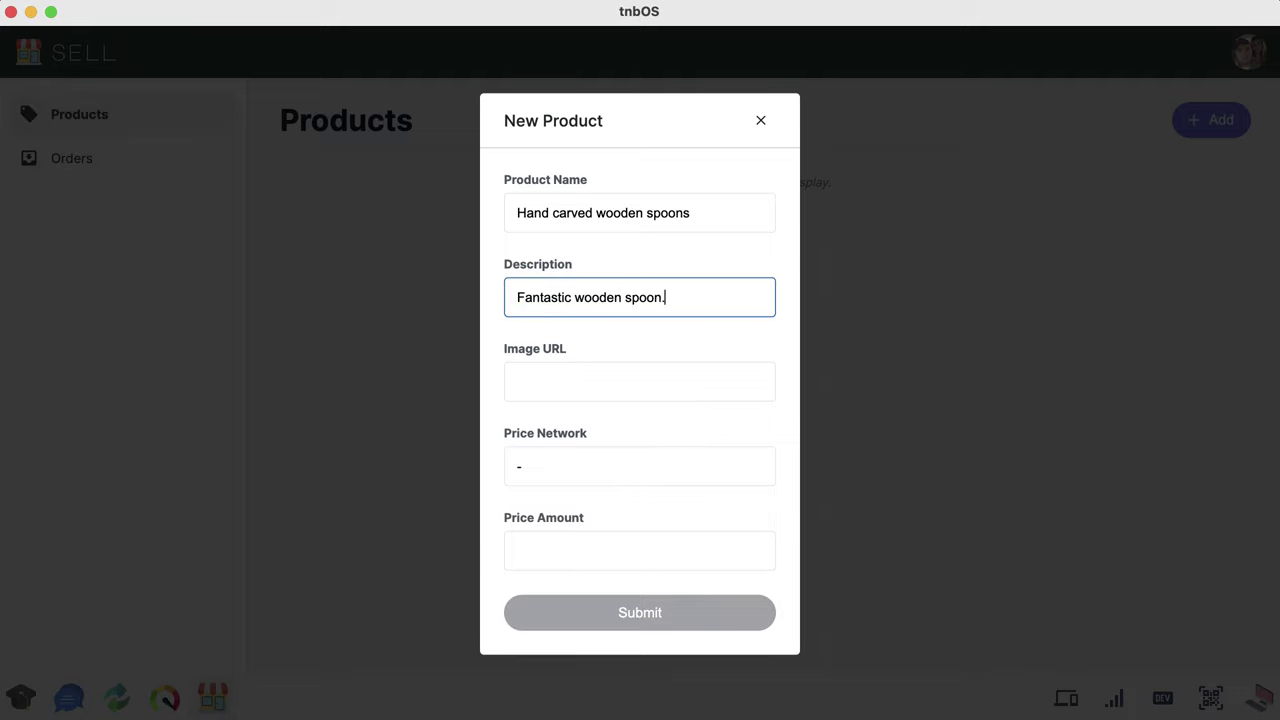
# Step: Paste the spoon image URL and choose thenewboston.network as the price network
pyautogui.click(543, 369)
pyautogui.write('https://i.imgur.com/ye3msAr.jpg')
pyautogui.click(571, 478)
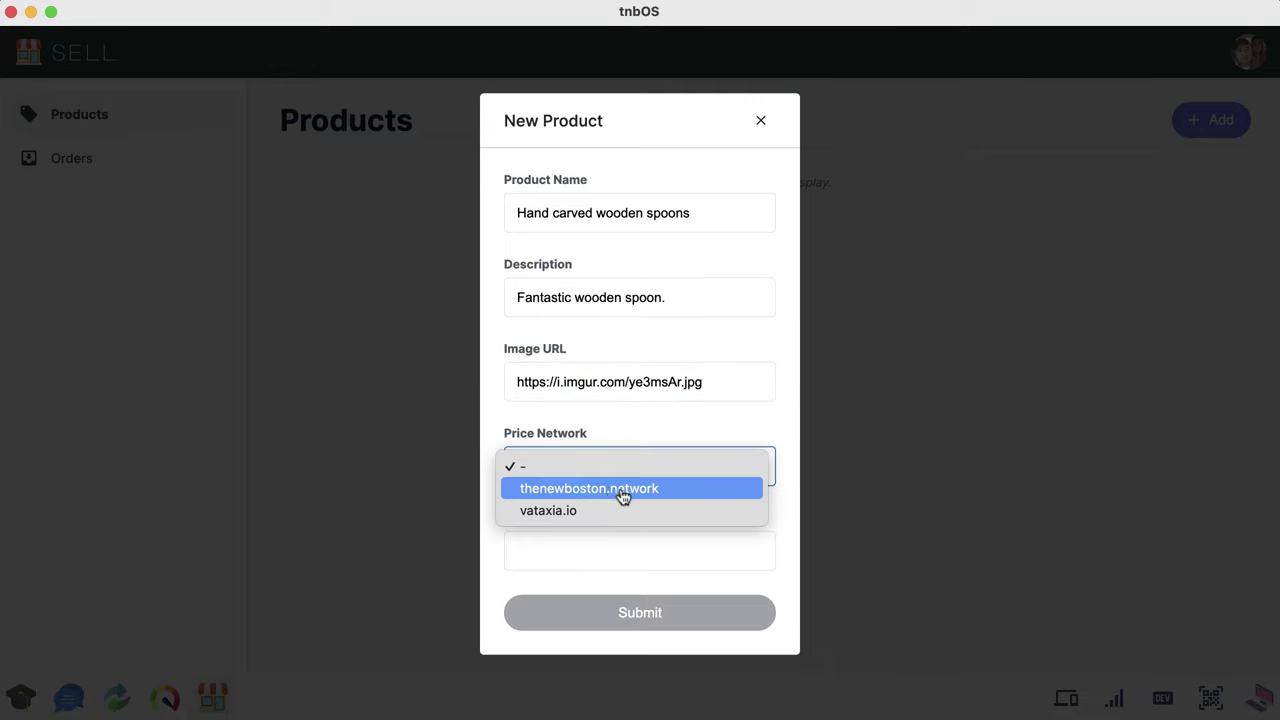
pyautogui.click(618, 491)
pyautogui.click(617, 549)
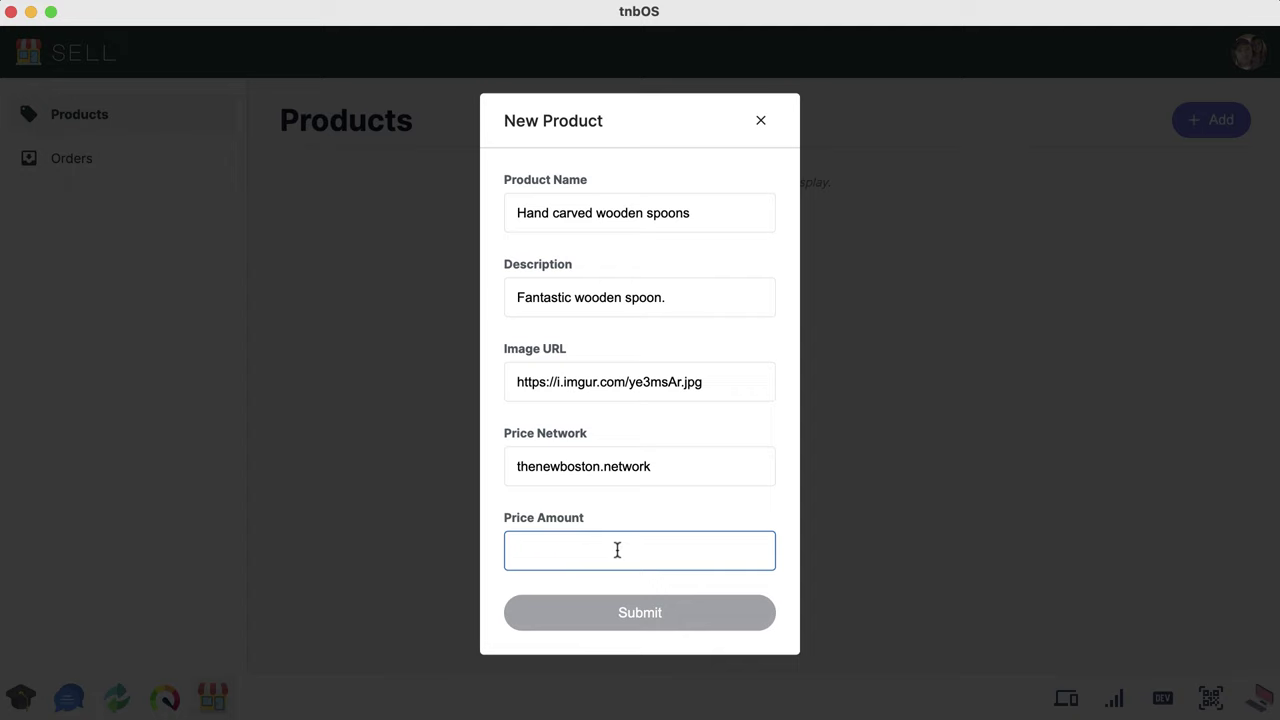
# Step: Enter a price of 800, create the spoons product, and review the result
pyautogui.write('800')
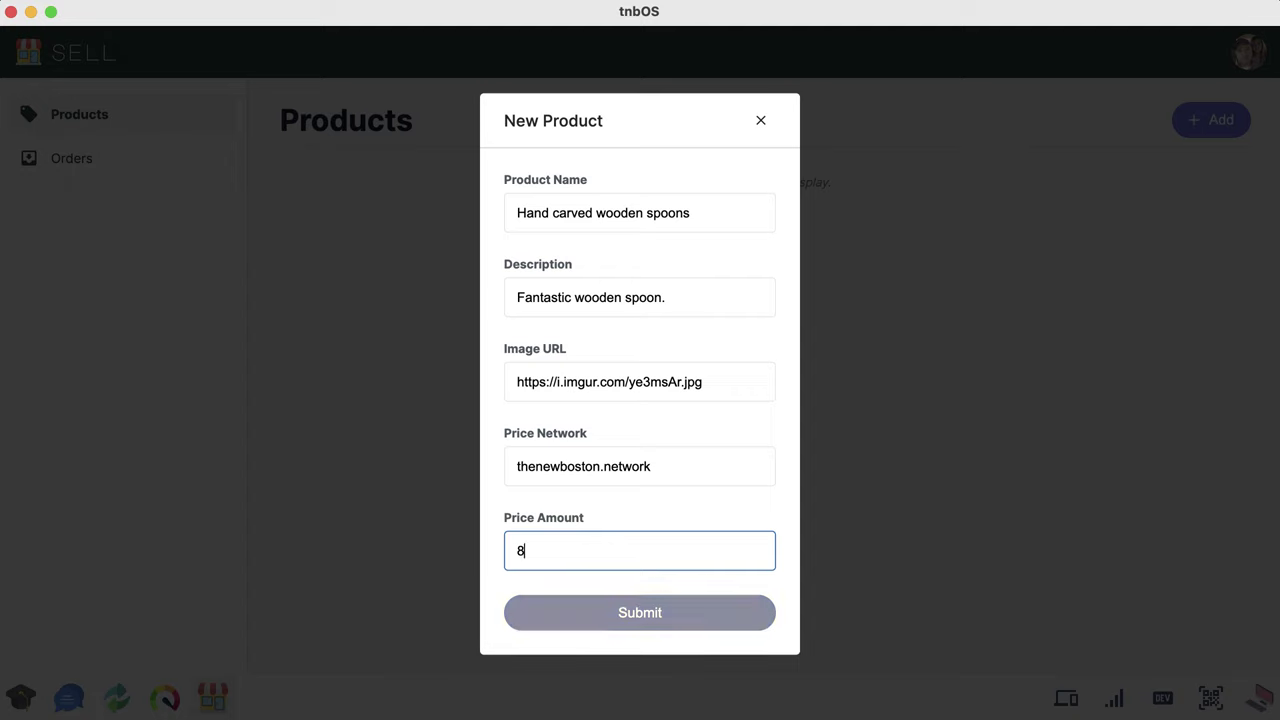
pyautogui.click(697, 620)
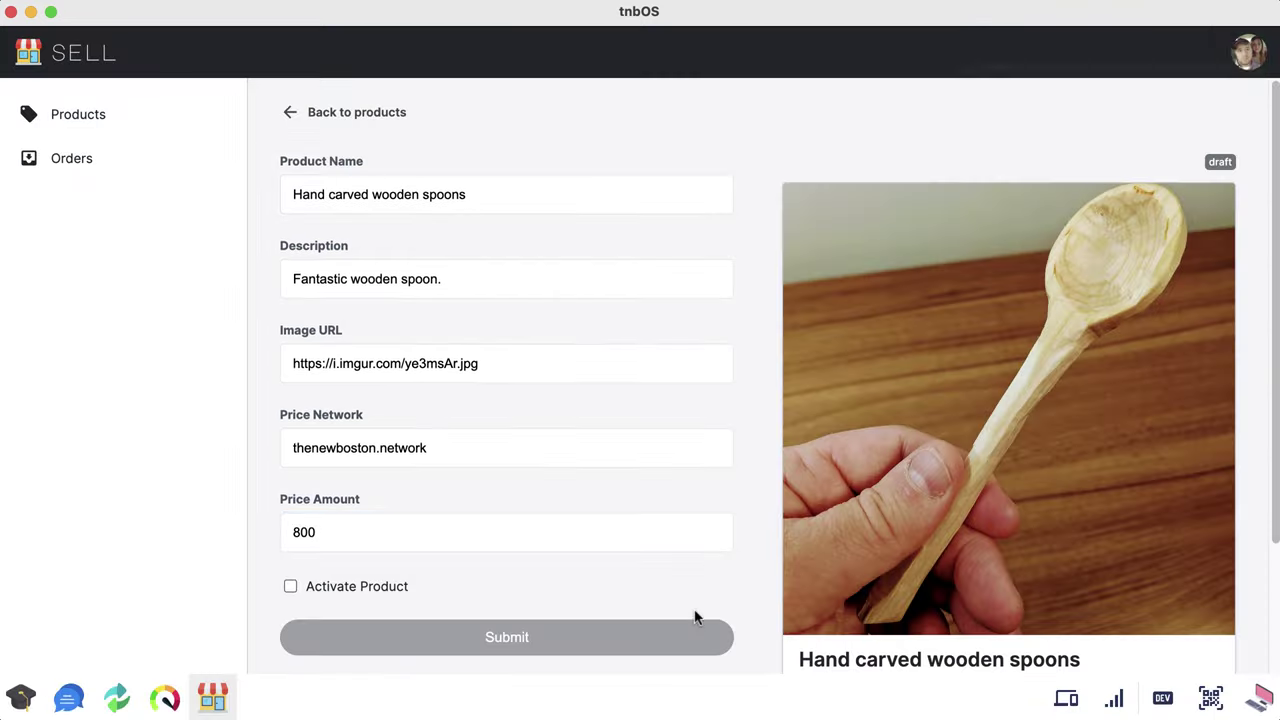
pyautogui.scroll(-4, 828, 500)
pyautogui.scroll(4, 797, 431)
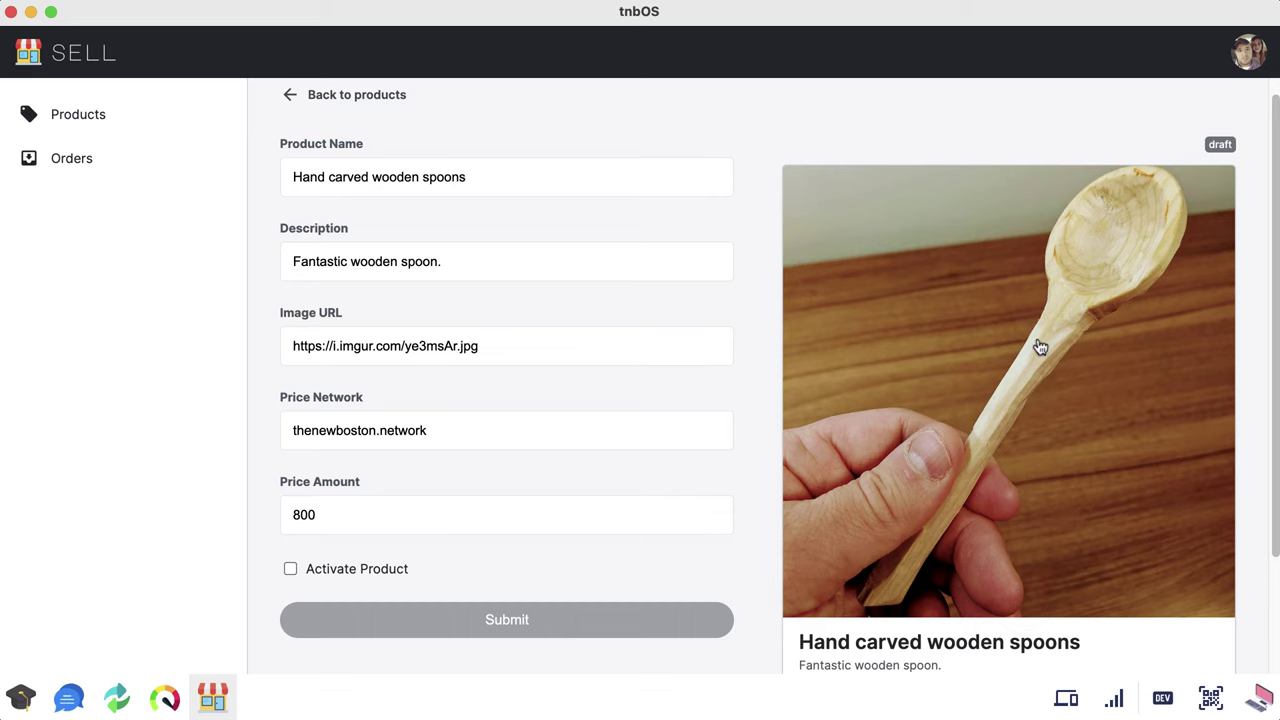
pyautogui.scroll(-1, 1040, 346)
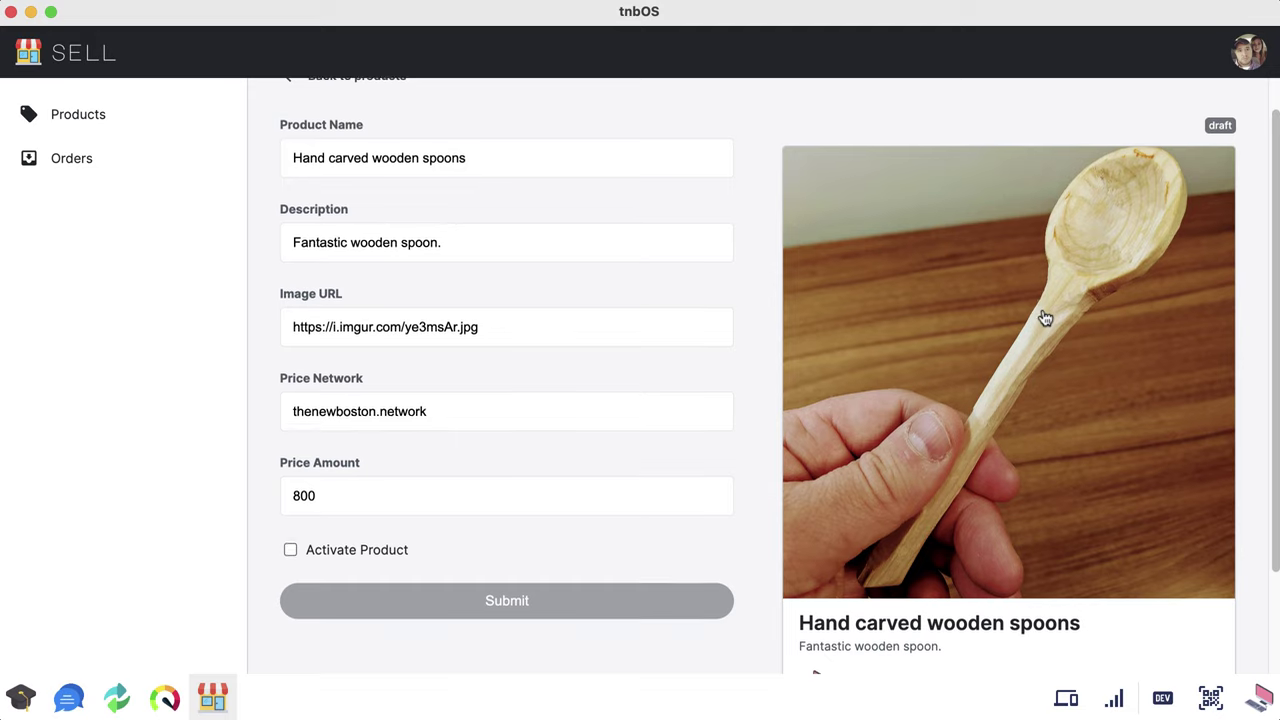
pyautogui.scroll(-1, 1045, 318)
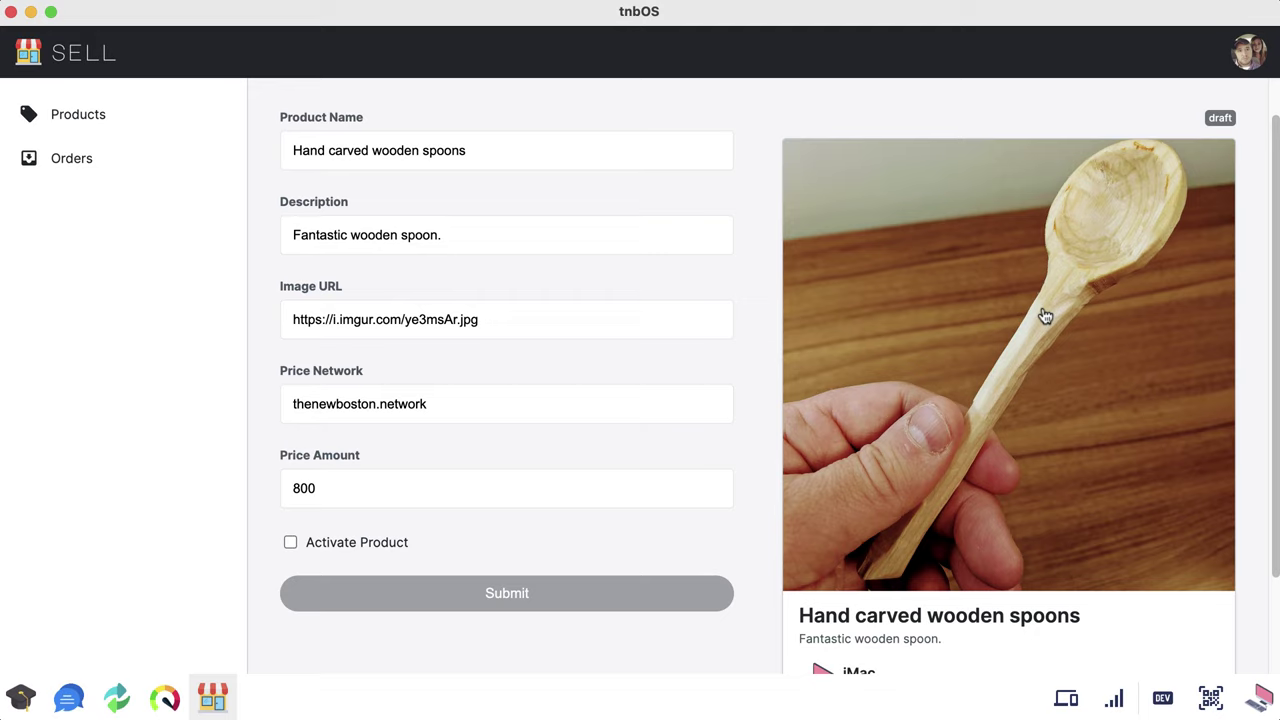
pyautogui.scroll(-2, 1045, 318)
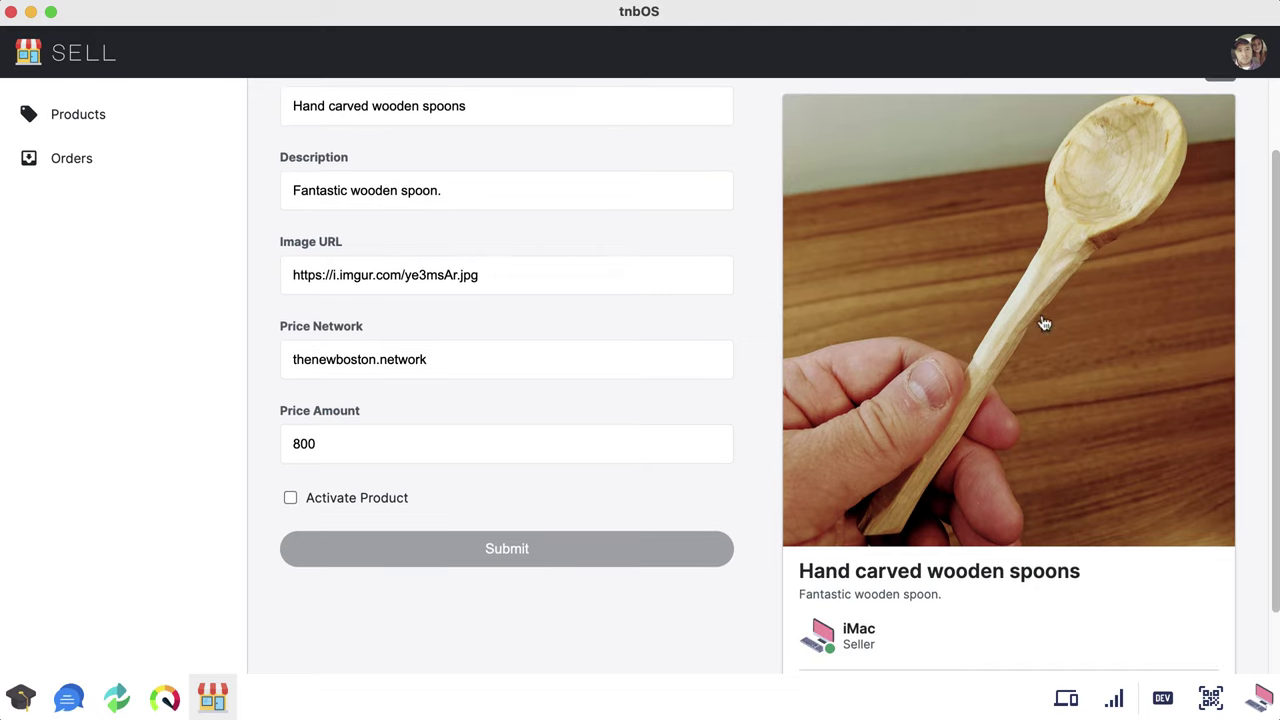
pyautogui.scroll(4, 1016, 471)
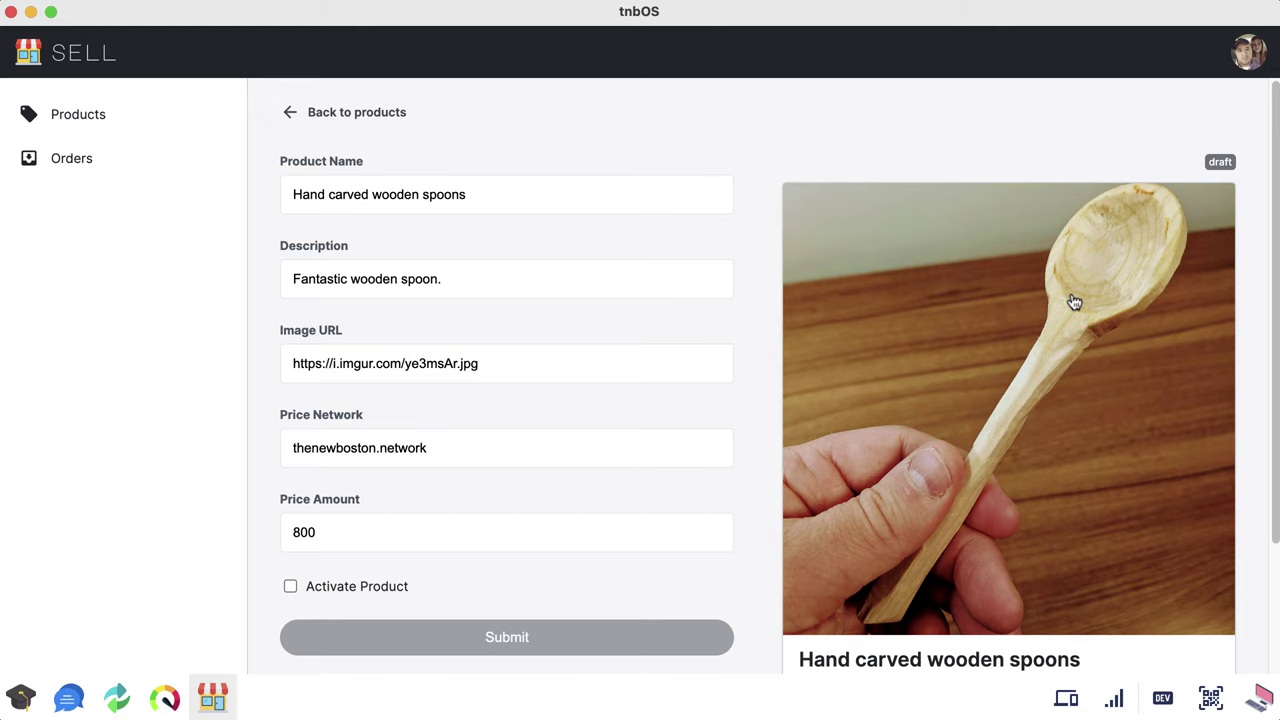
pyautogui.scroll(-1, 1074, 302)
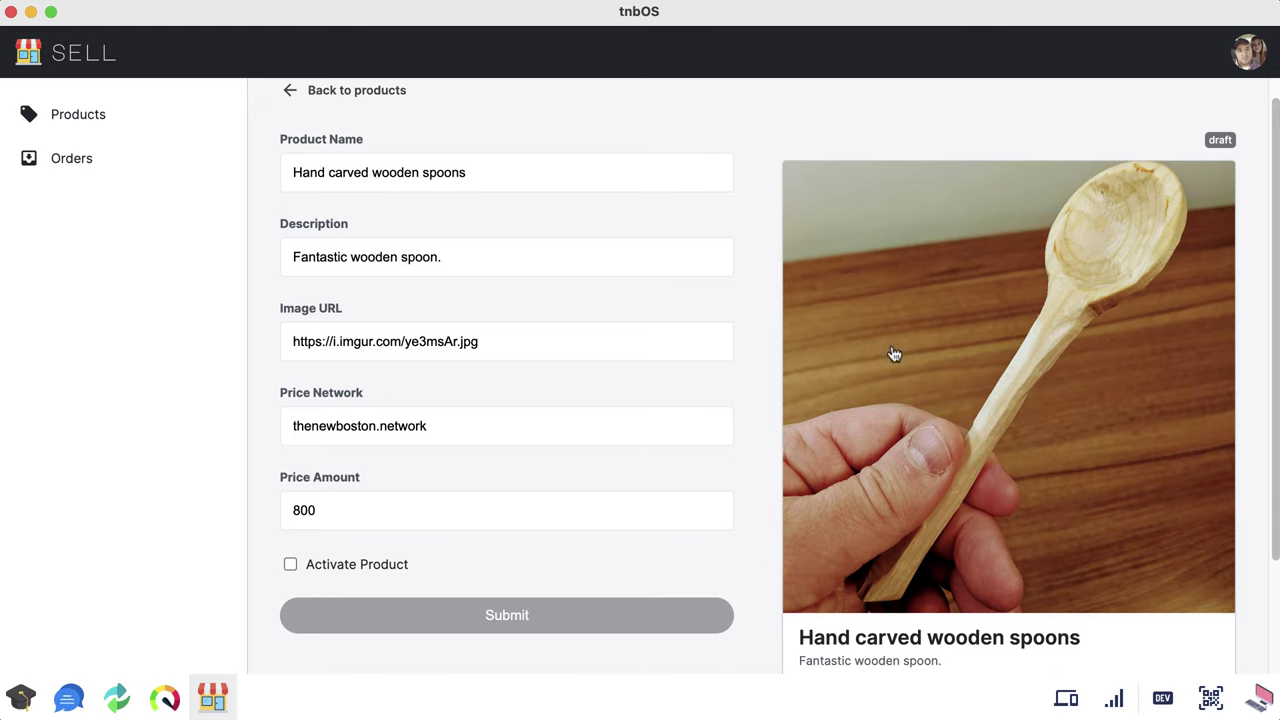
# Step: Activate the spoons product, save it, and return to the Products list
pyautogui.click(290, 564)
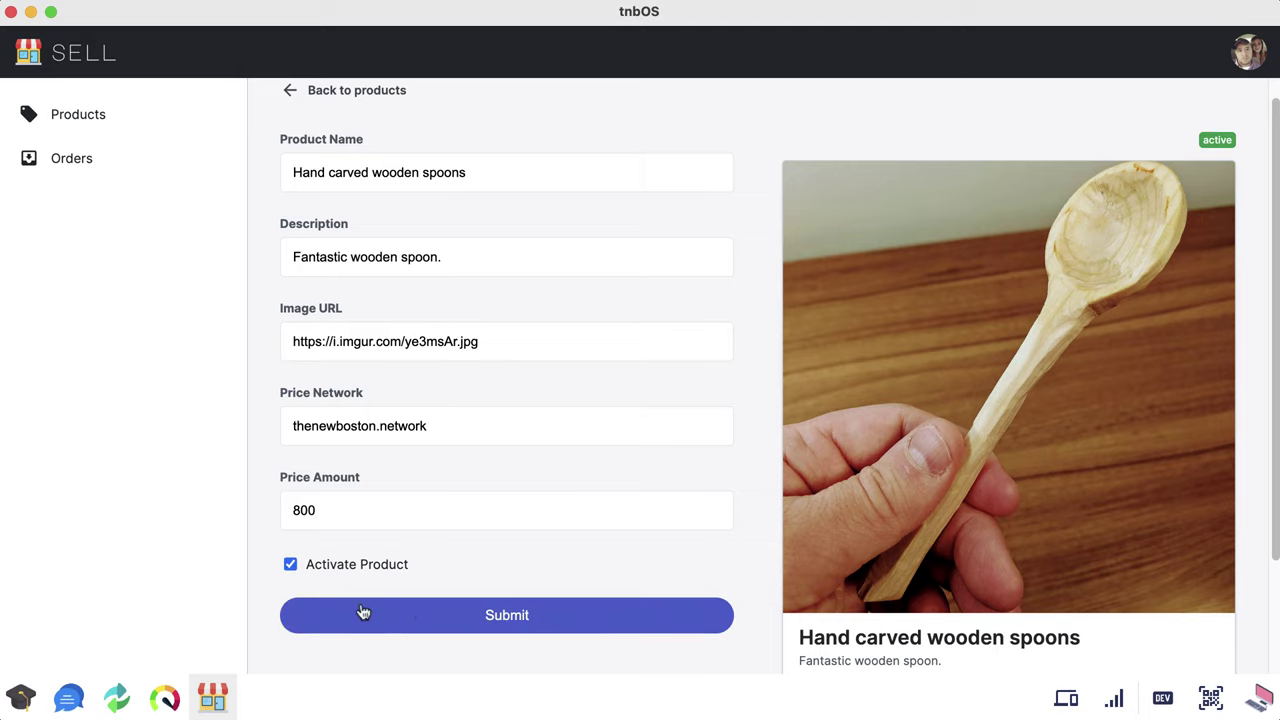
pyautogui.click(440, 615)
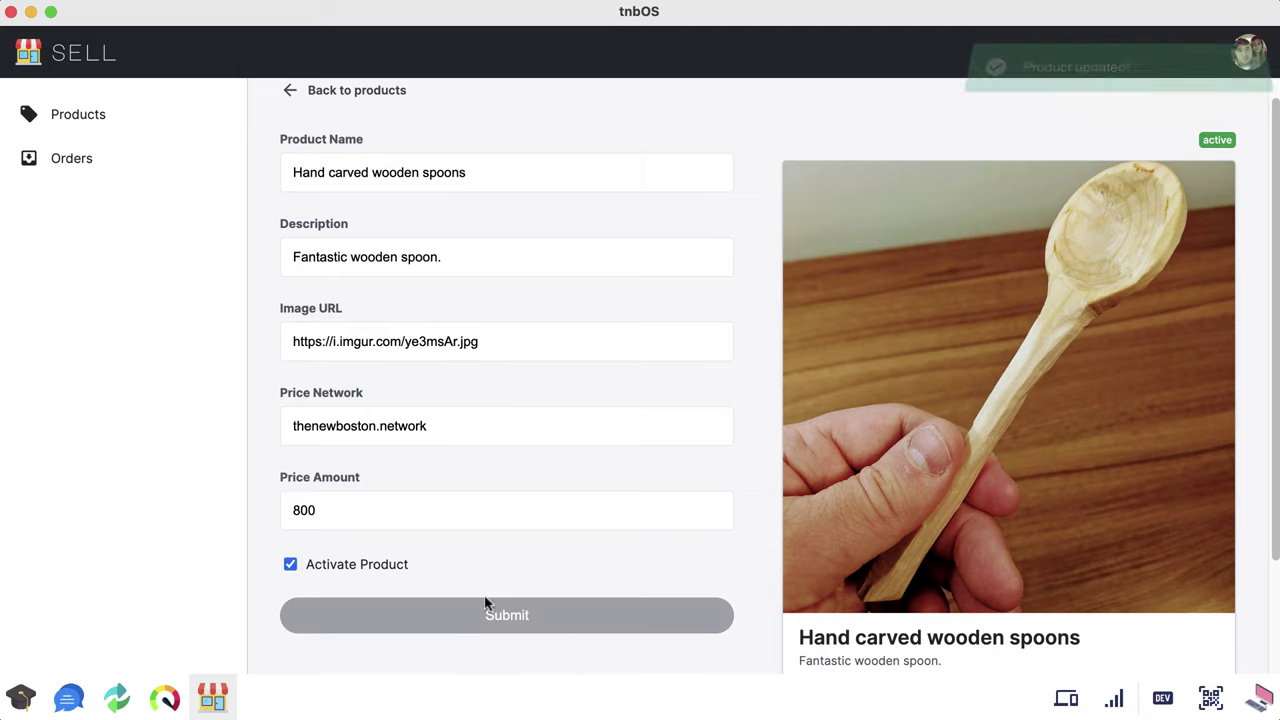
pyautogui.click(315, 92)
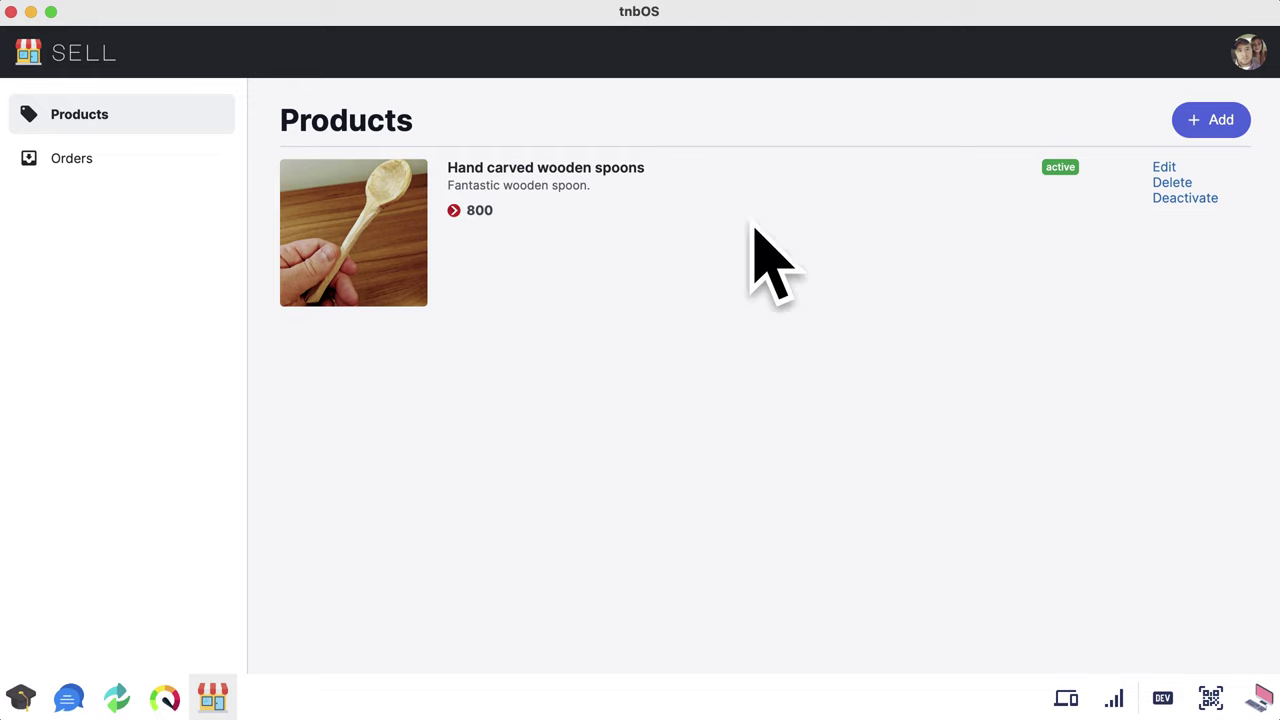
# Step: Review the new March 11 spoons order on the seller's Orders page
pyautogui.click(129, 157)
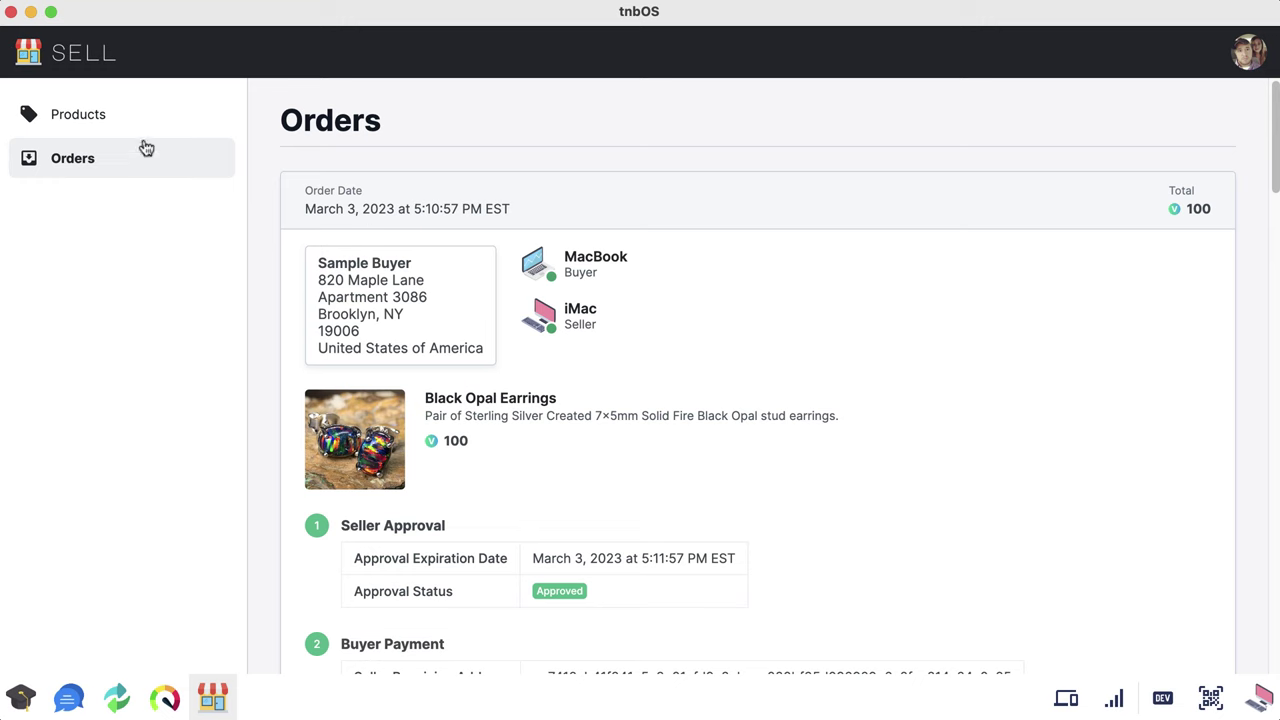
pyautogui.scroll(-5, 578, 377)
pyautogui.scroll(5, 551, 403)
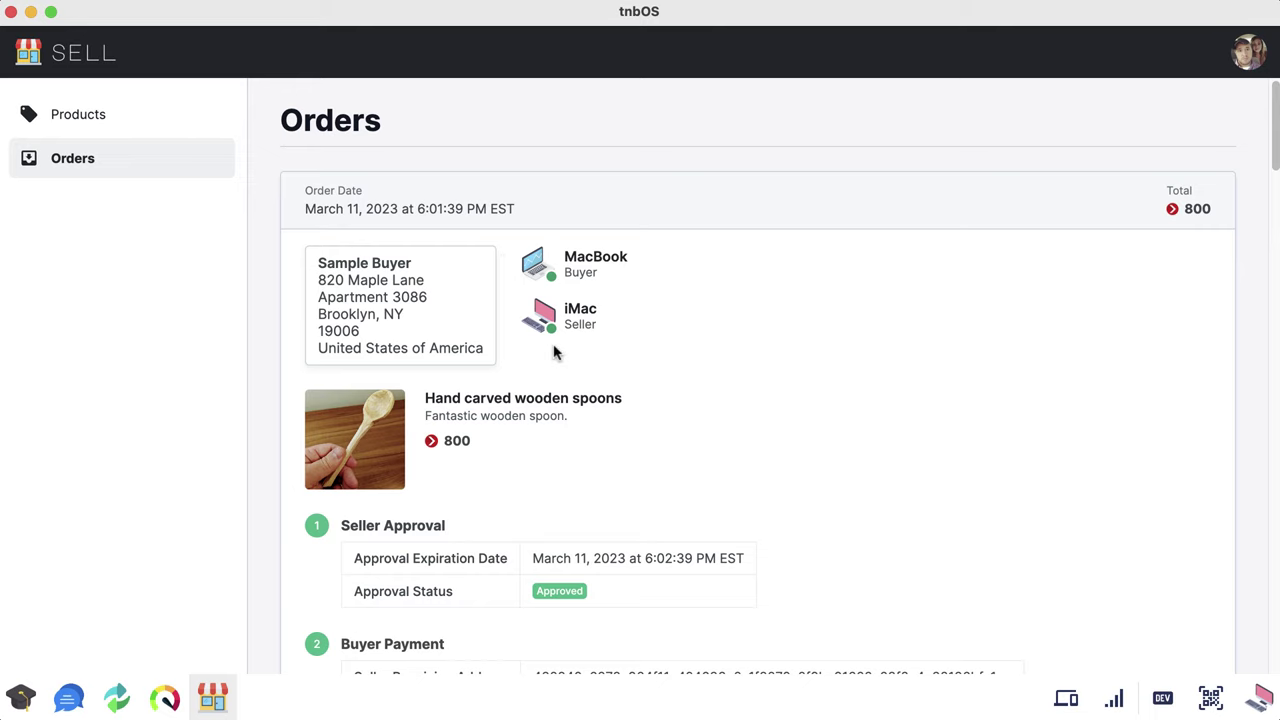
pyautogui.scroll(-1, 408, 348)
pyautogui.scroll(-3, 408, 352)
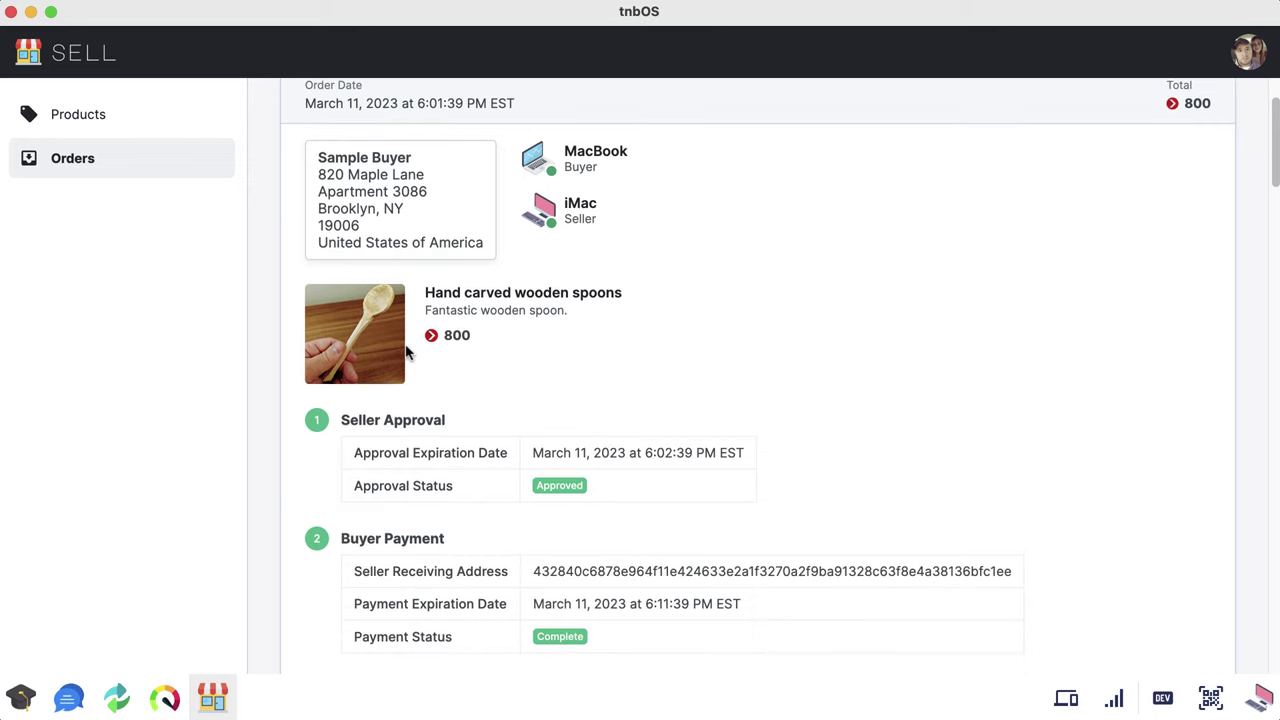
pyautogui.scroll(4, 406, 354)
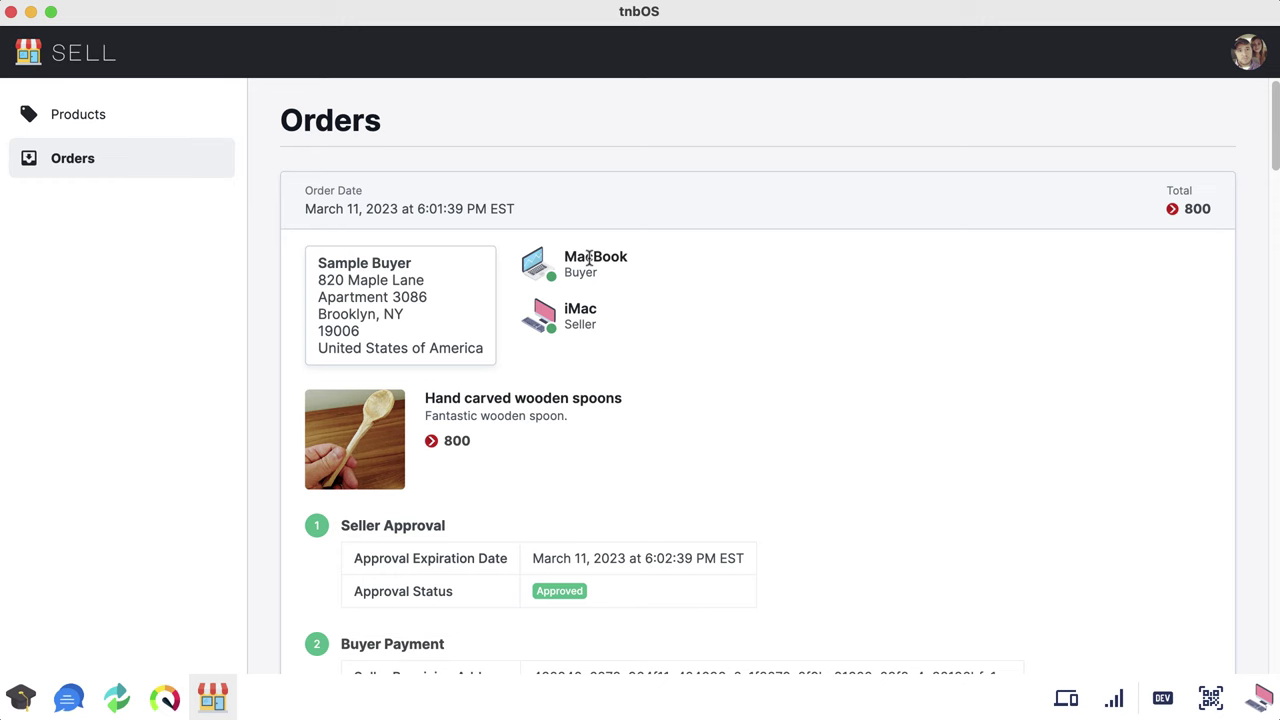
pyautogui.scroll(-5, 589, 257)
pyautogui.scroll(4, 580, 280)
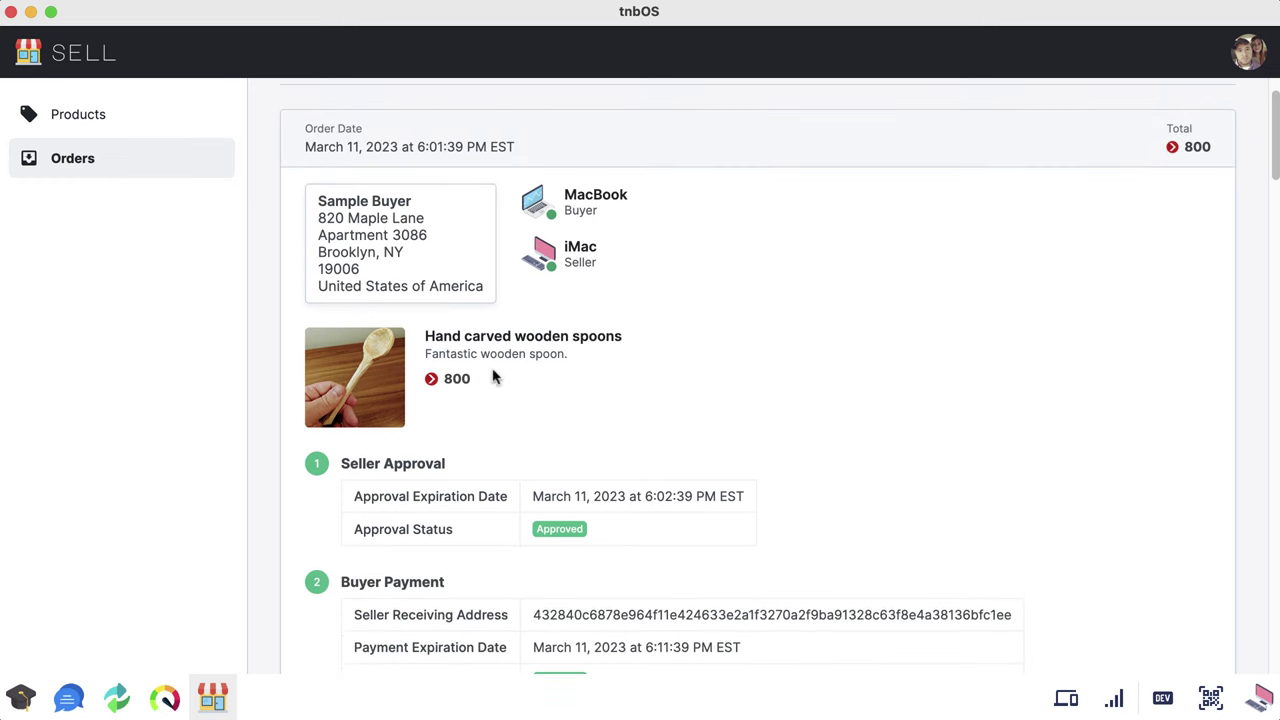
pyautogui.scroll(-3, 394, 365)
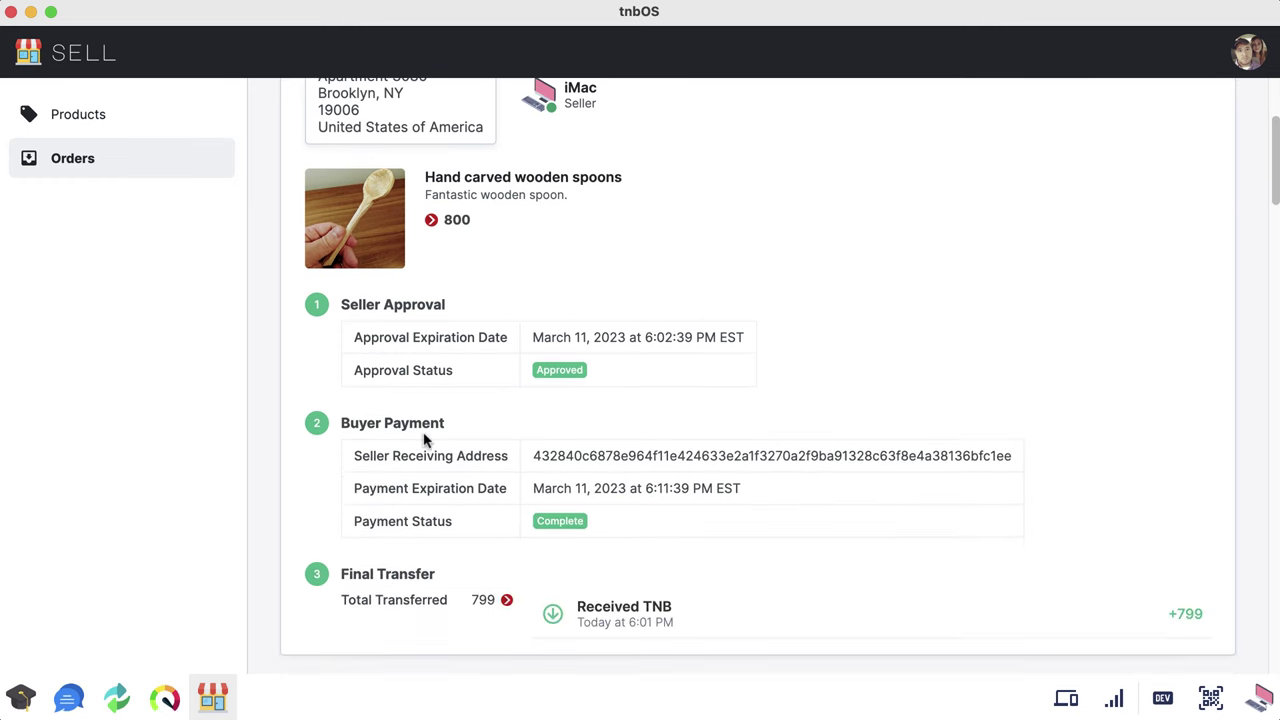
pyautogui.scroll(-1, 424, 440)
pyautogui.scroll(5, 424, 440)
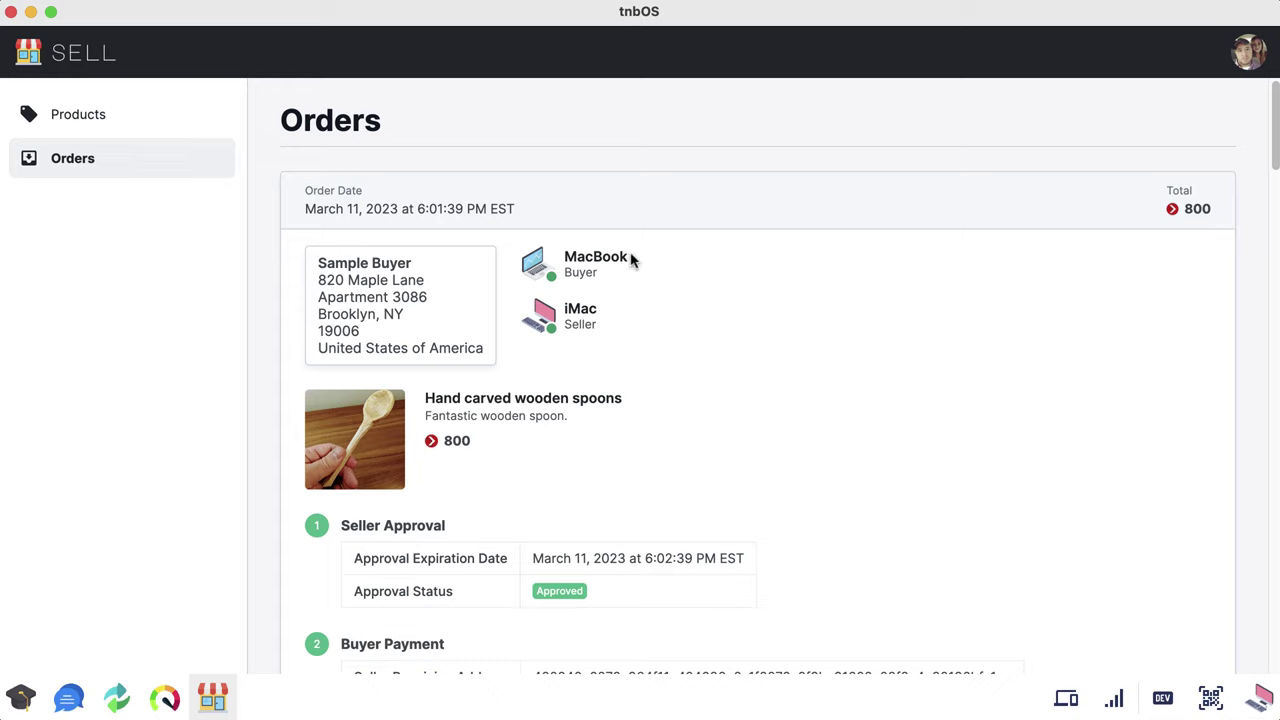
pyautogui.scroll(-5, 623, 269)
pyautogui.scroll(5, 620, 289)
# Step: Check Products, return to Orders, and highlight the buyer's shipping address
pyautogui.click(140, 117)
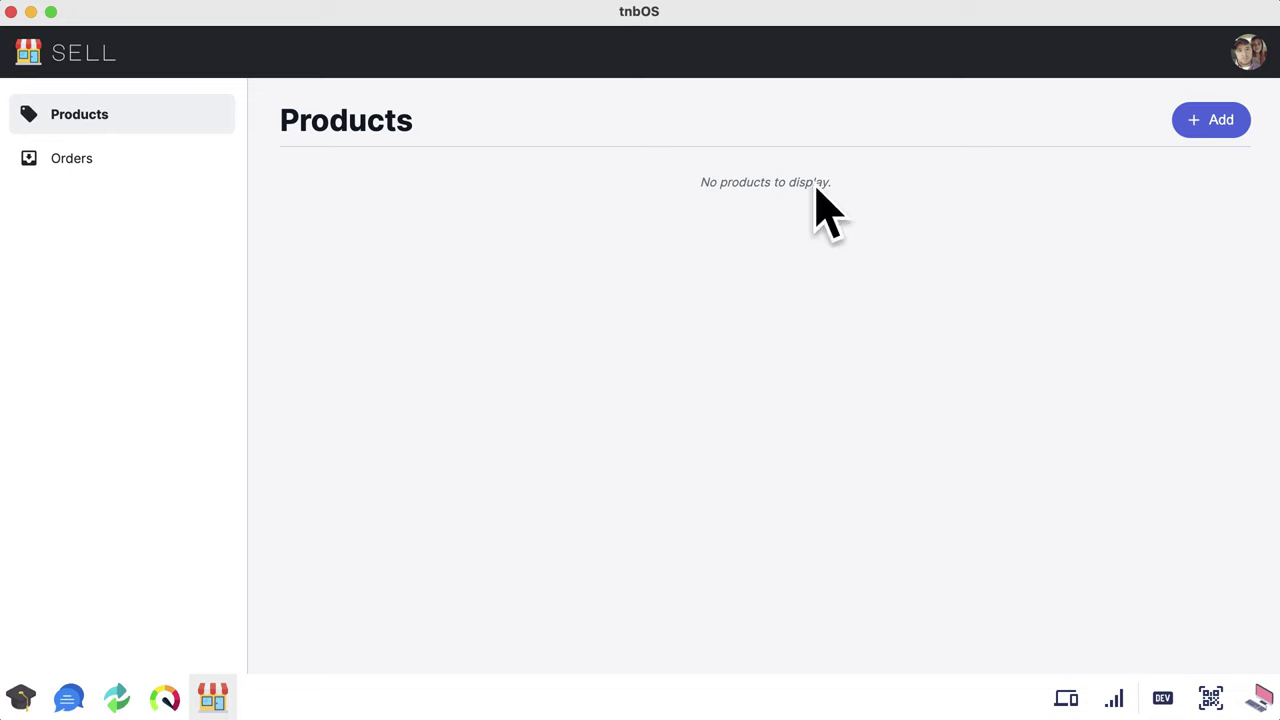
pyautogui.click(137, 160)
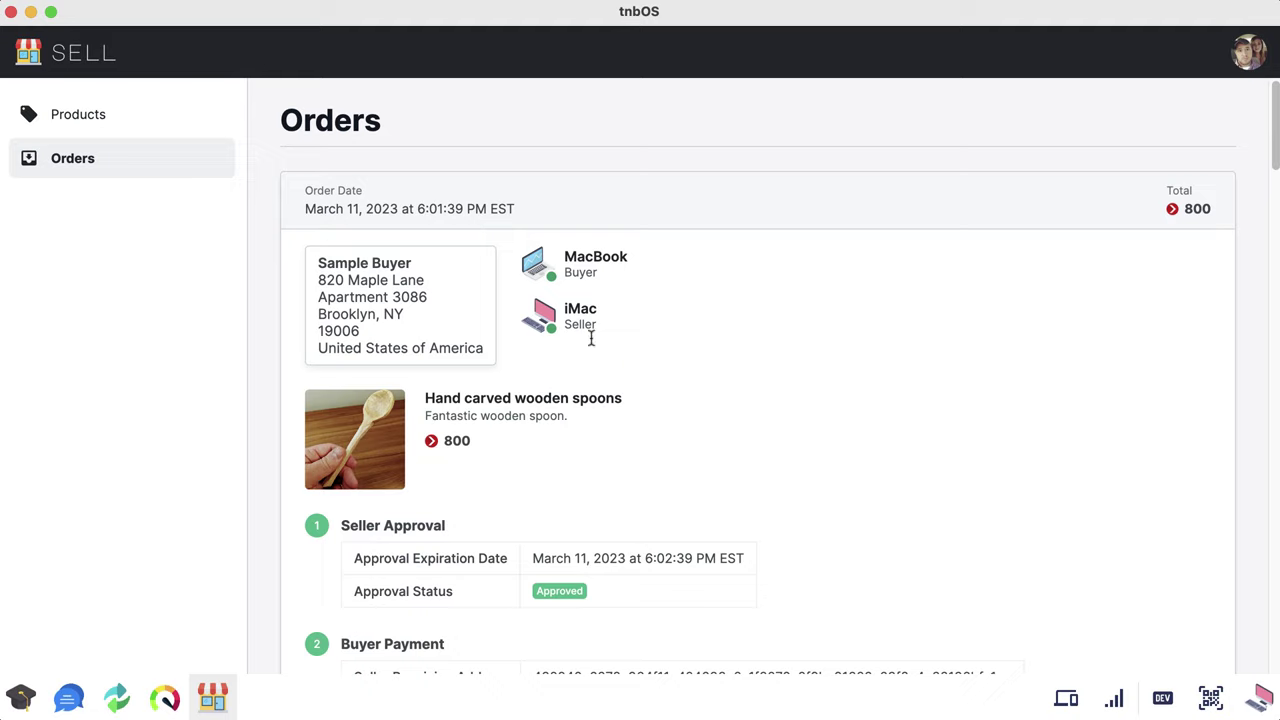
pyautogui.moveTo(481, 347); pyautogui.dragTo(318, 268)
pyautogui.click(320, 270)
pyautogui.click(1248, 60)
# Step: Switch to buying mode, then open the Trade app's Buy page of VTX offers
pyautogui.click(1222, 80)
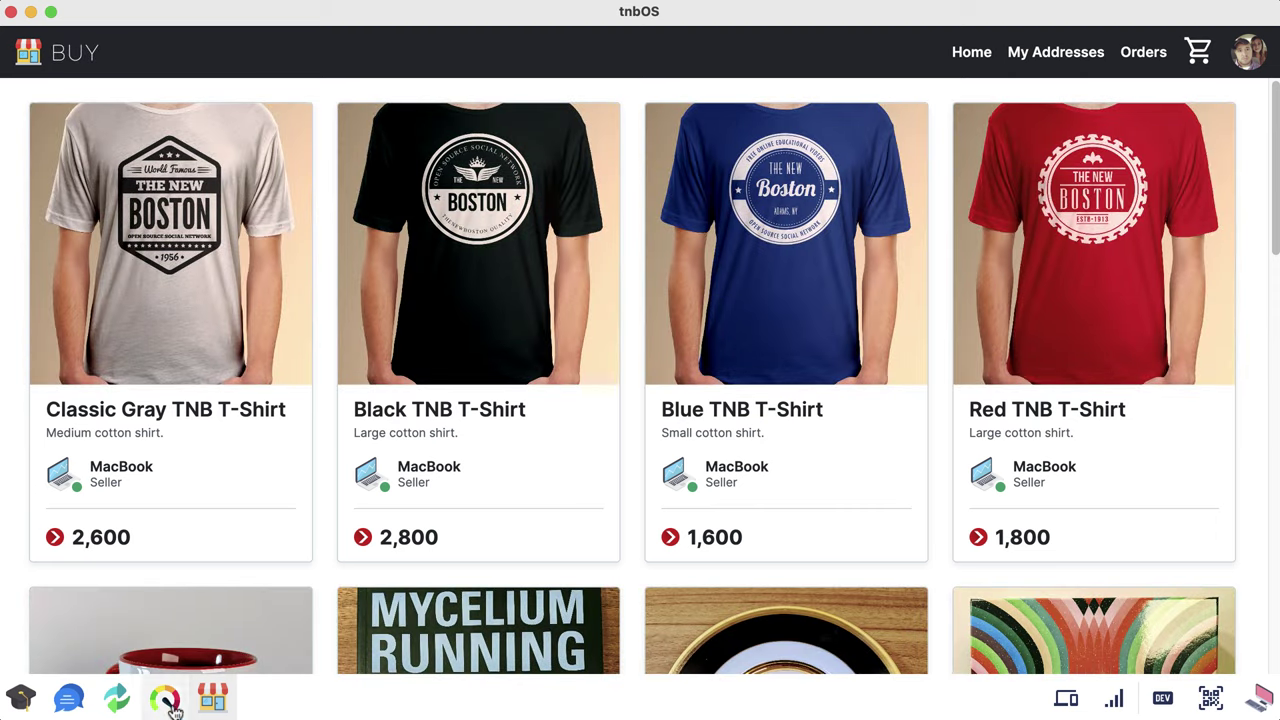
pyautogui.click(214, 700)
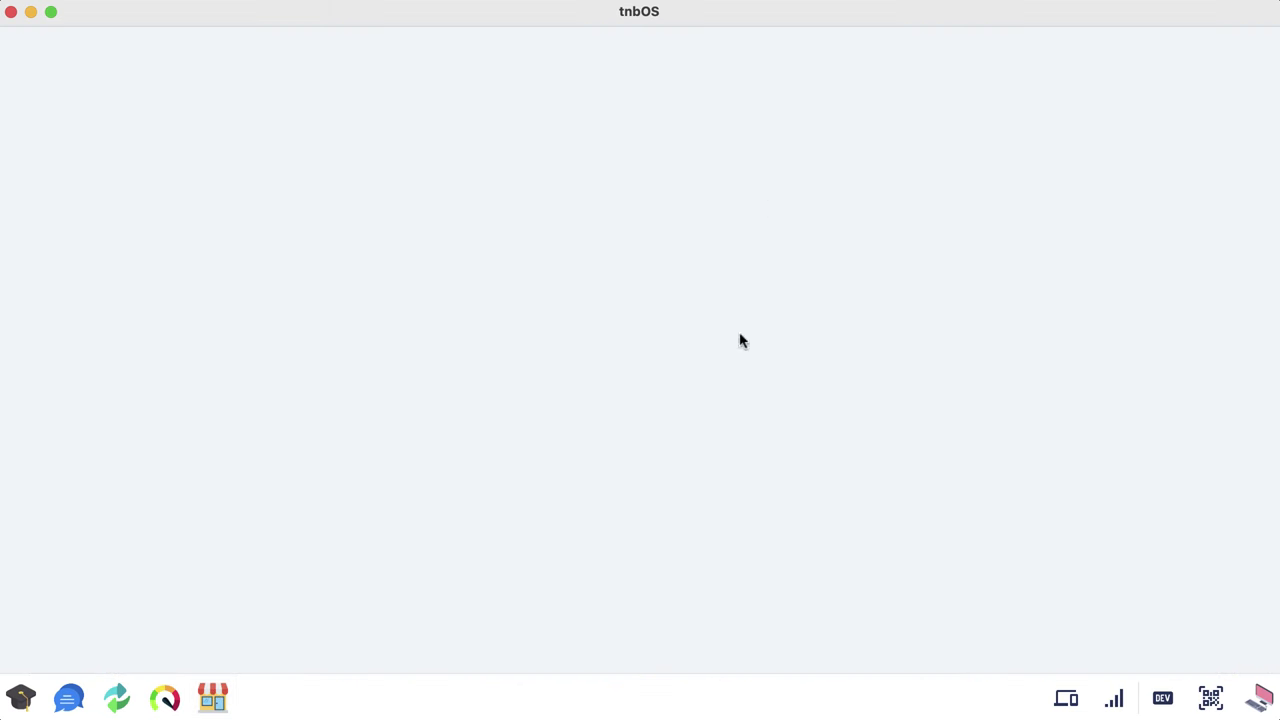
pyautogui.click(117, 700)
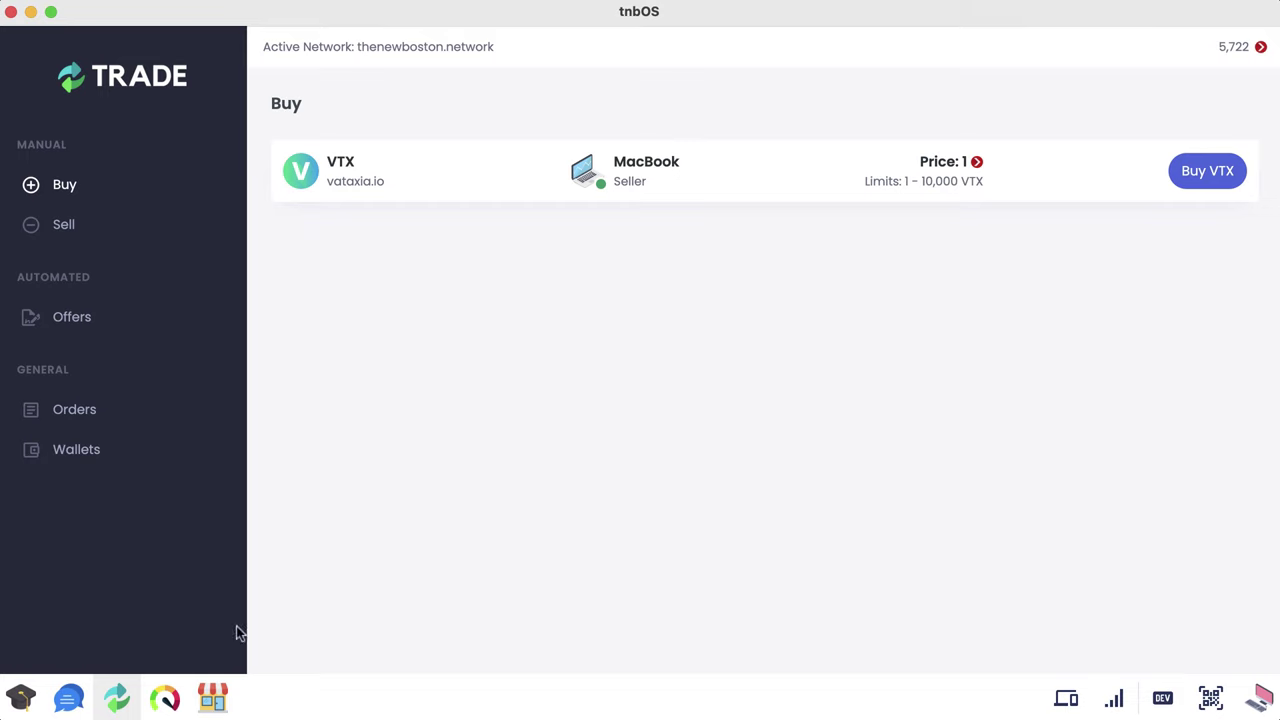
pyautogui.click(165, 698)
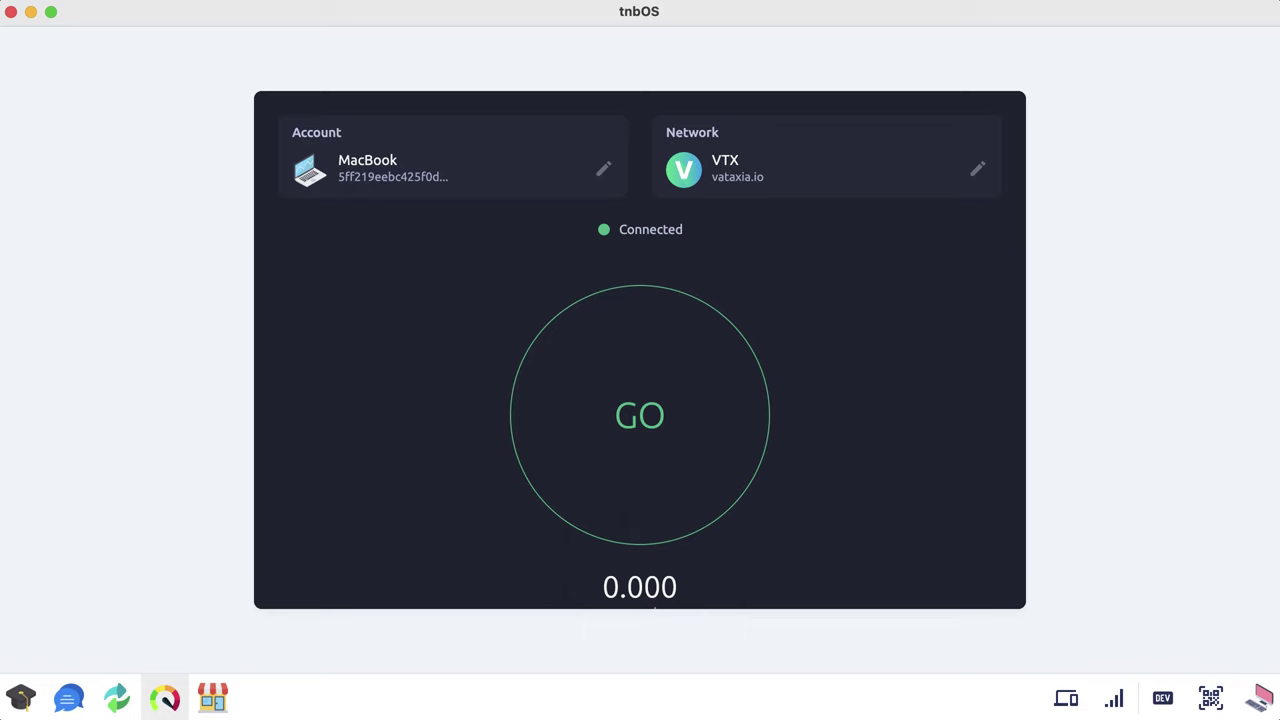
pyautogui.click(117, 698)
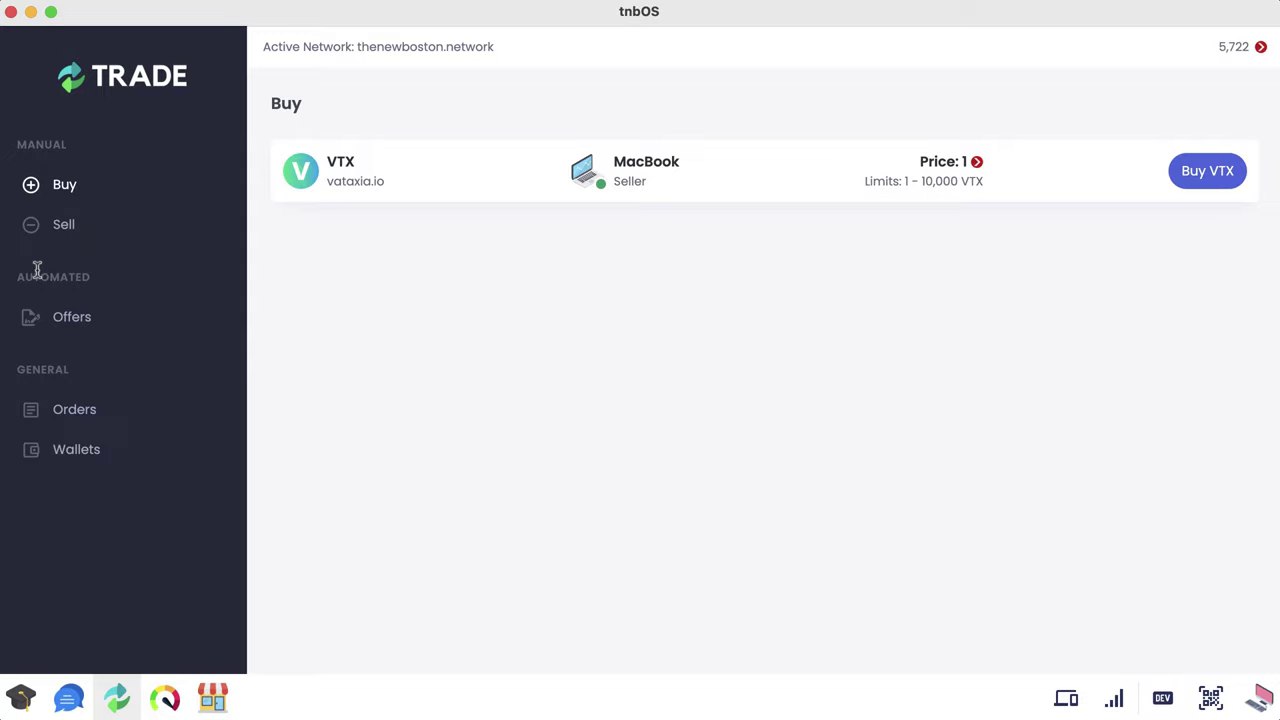
# Step: Open the Offers page and start new offer terms for VTX
pyautogui.click(122, 324)
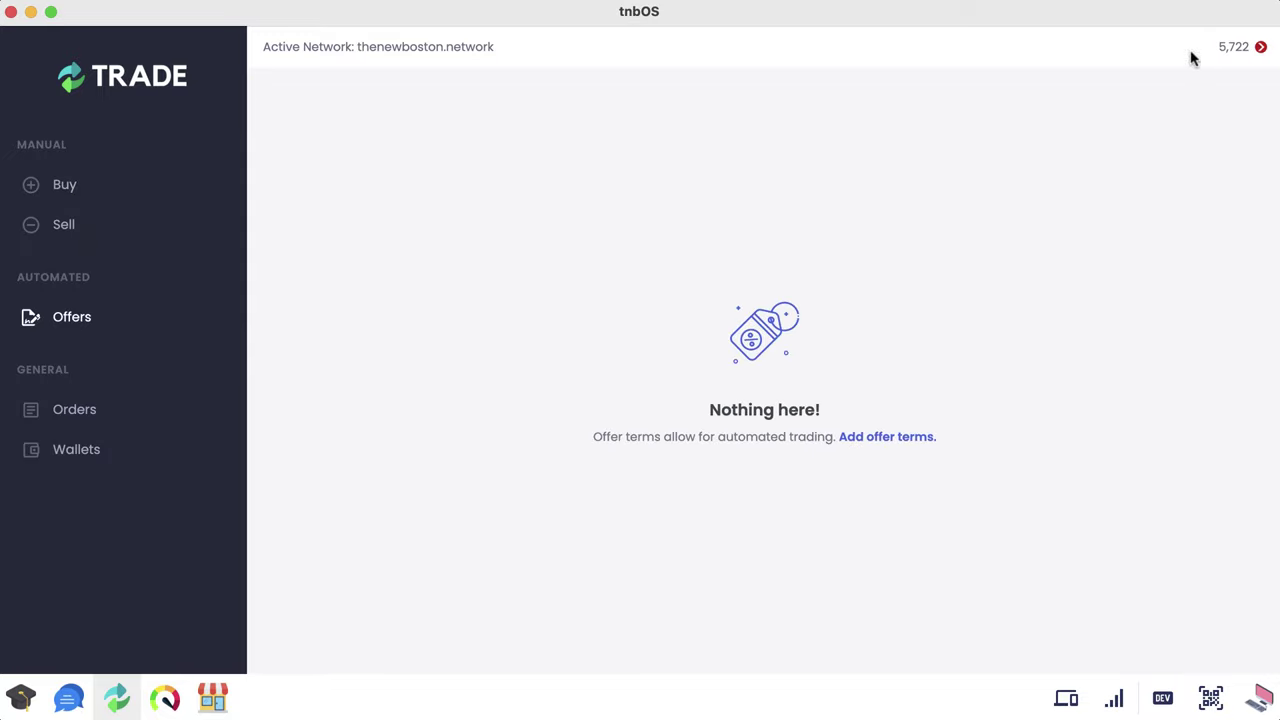
pyautogui.click(1240, 47)
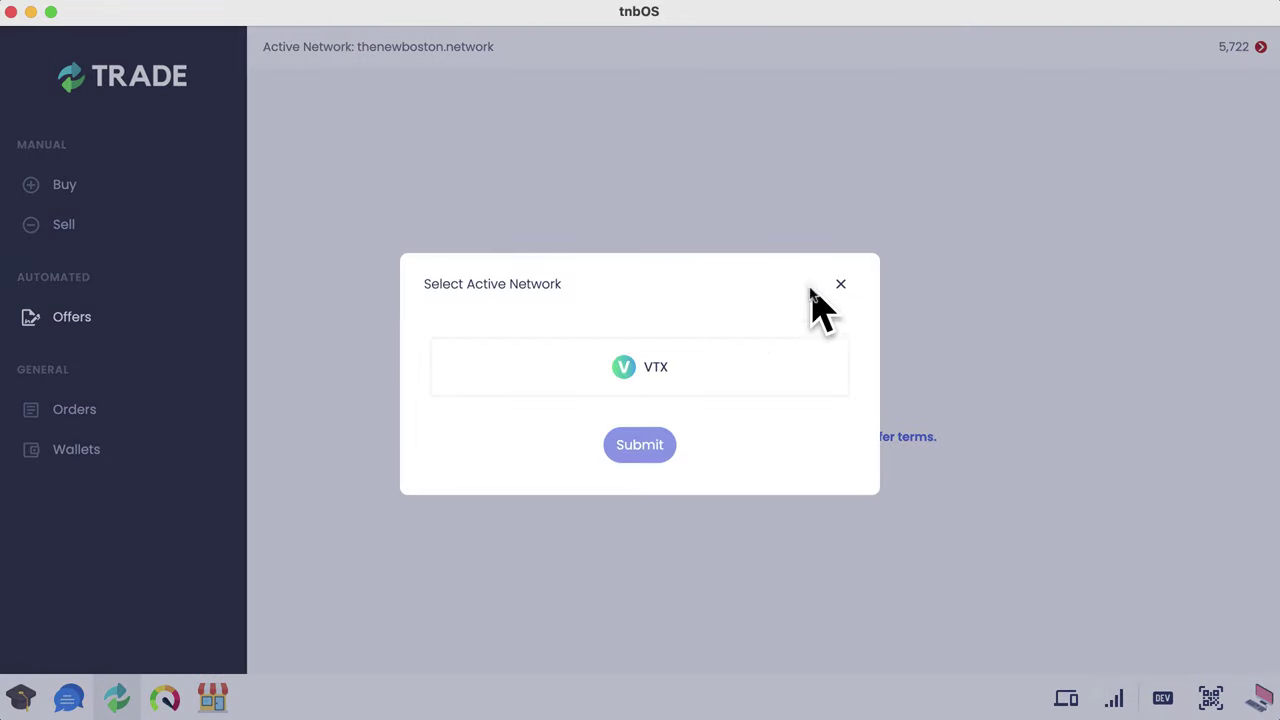
pyautogui.click(840, 284)
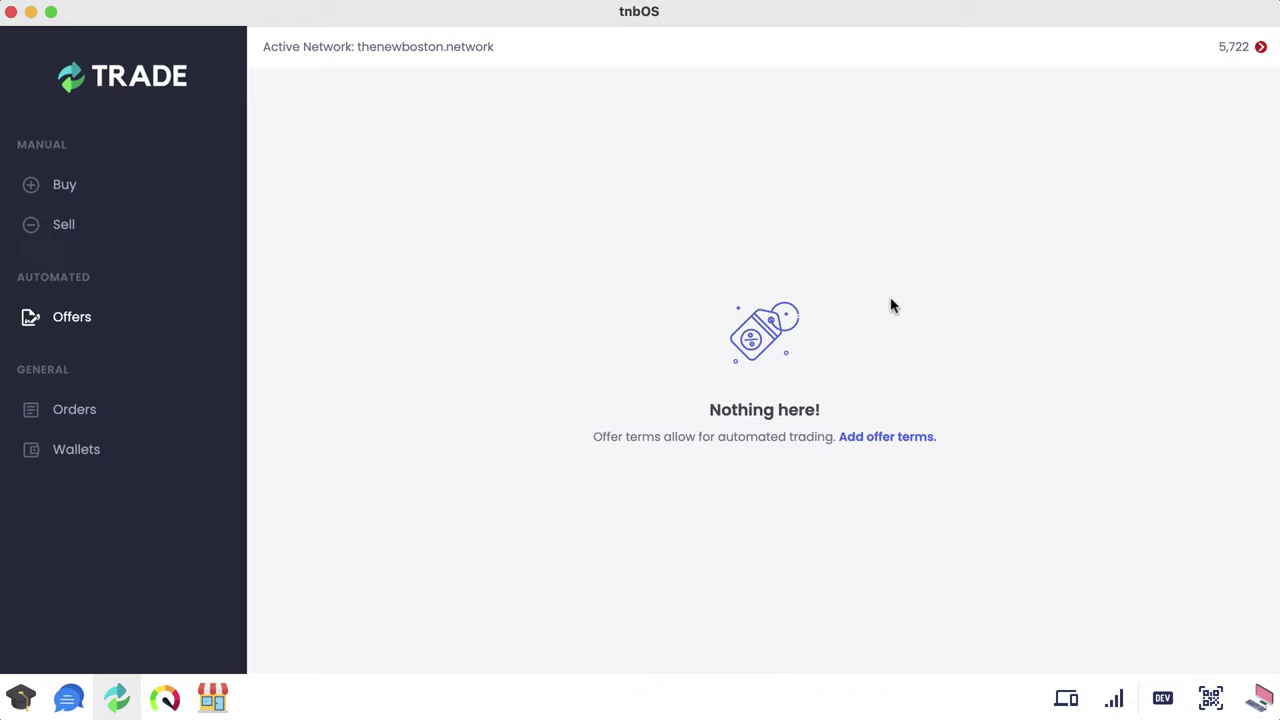
pyautogui.click(897, 445)
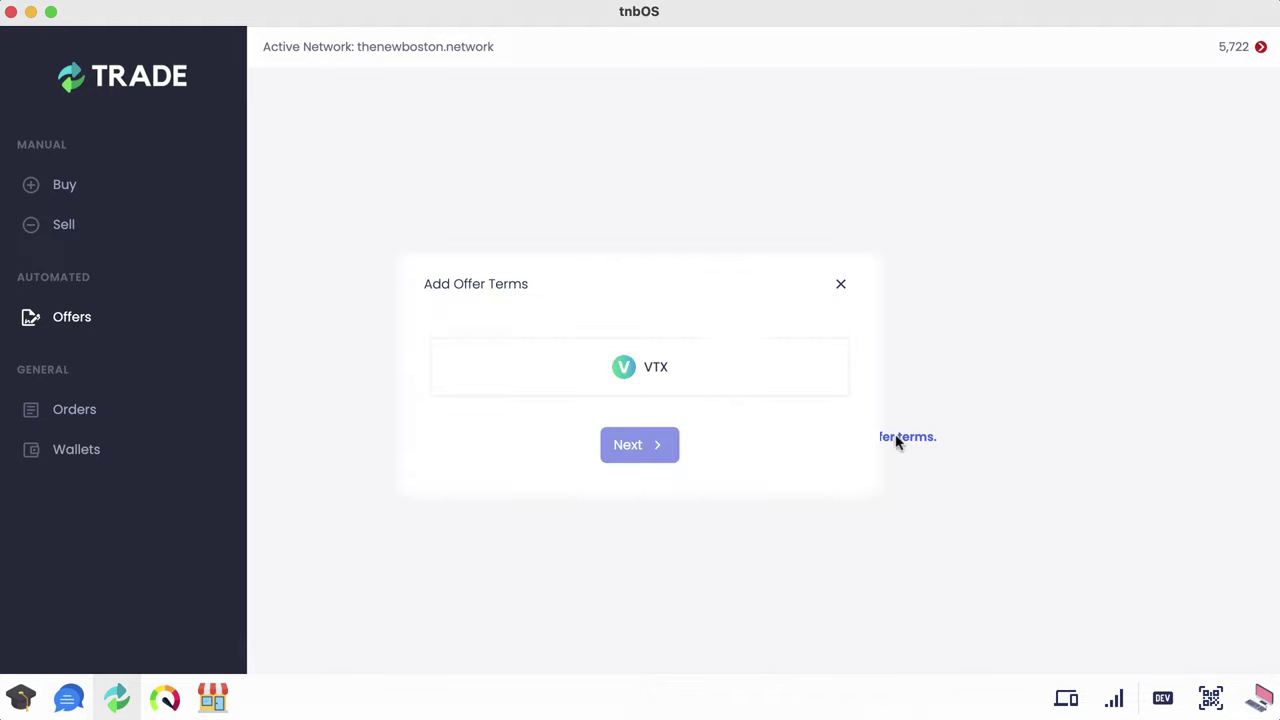
pyautogui.click(652, 367)
pyautogui.click(648, 436)
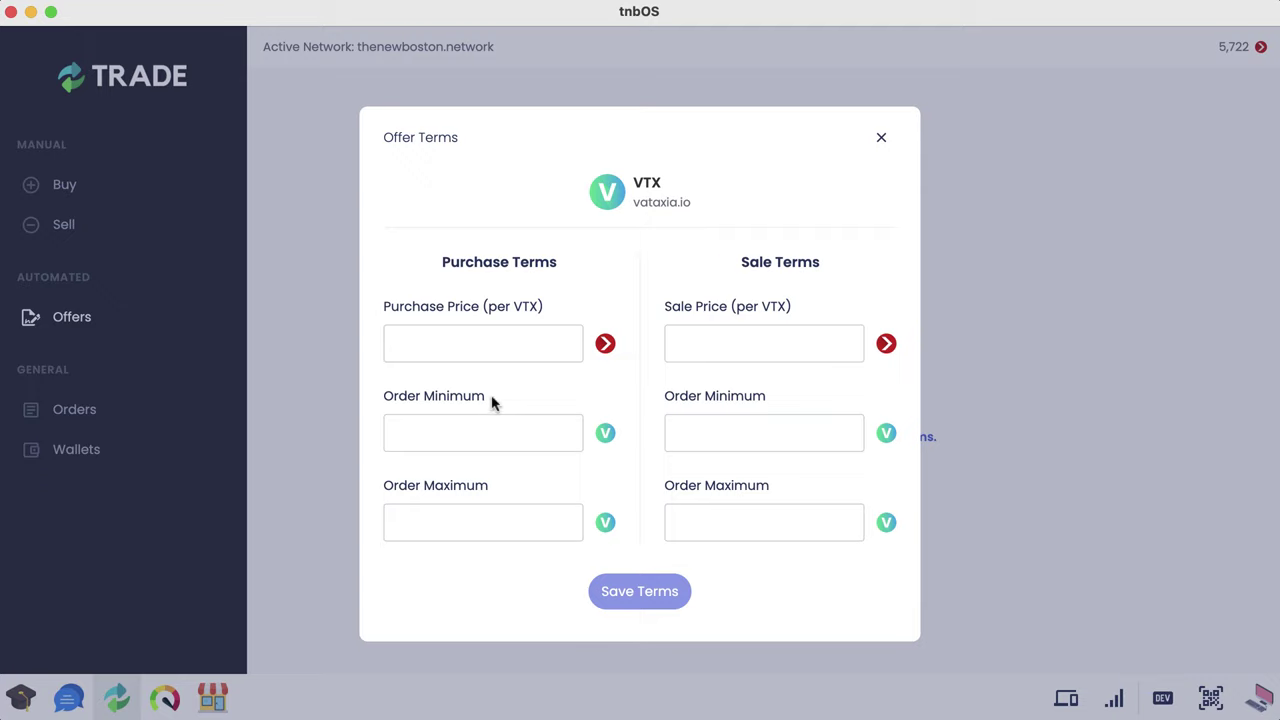
# Step: Set purchase and sale price 1, minimum 10, maximum 10,000, and save the terms
pyautogui.click(502, 347)
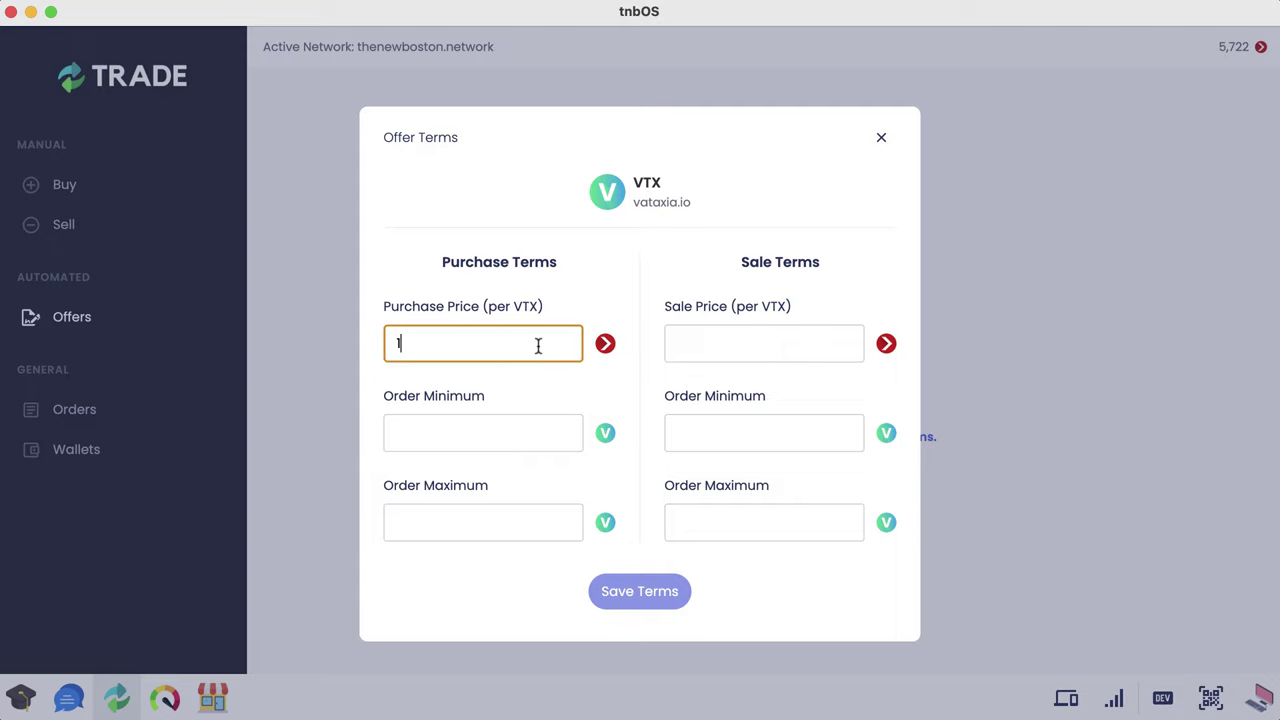
pyautogui.click(494, 432)
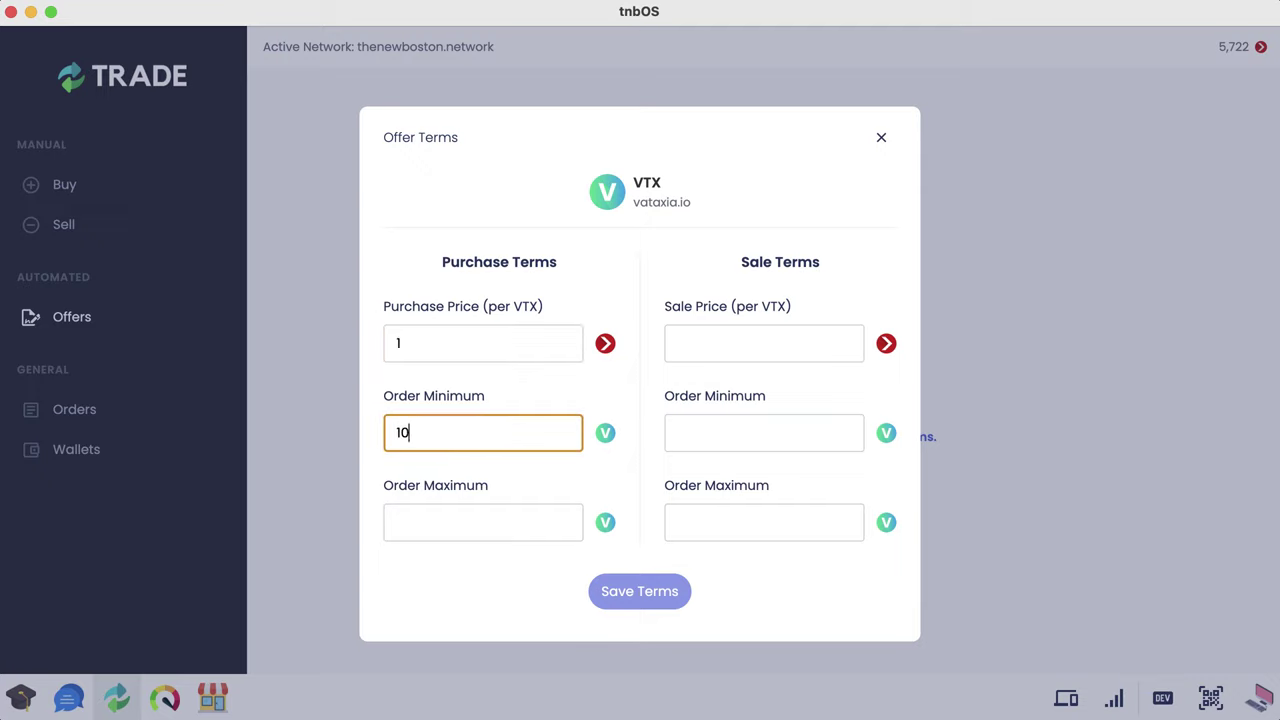
pyautogui.click(460, 524)
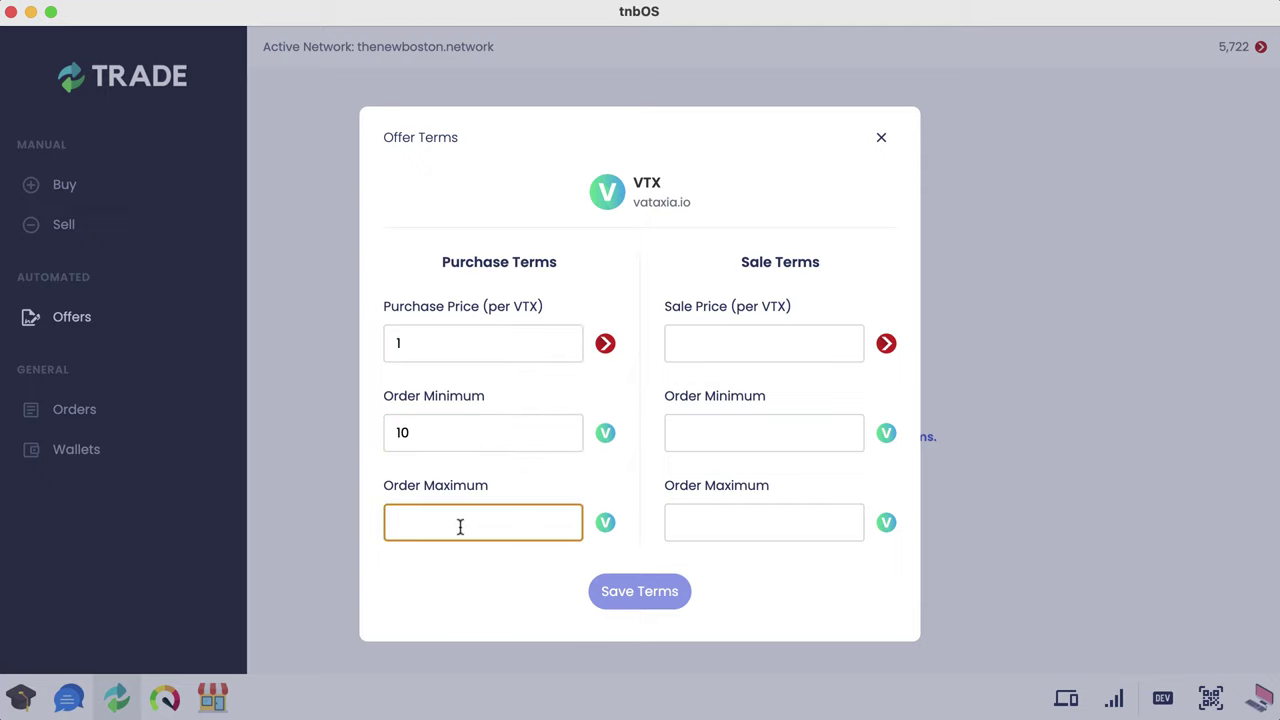
pyautogui.write('10000')
pyautogui.click(752, 352)
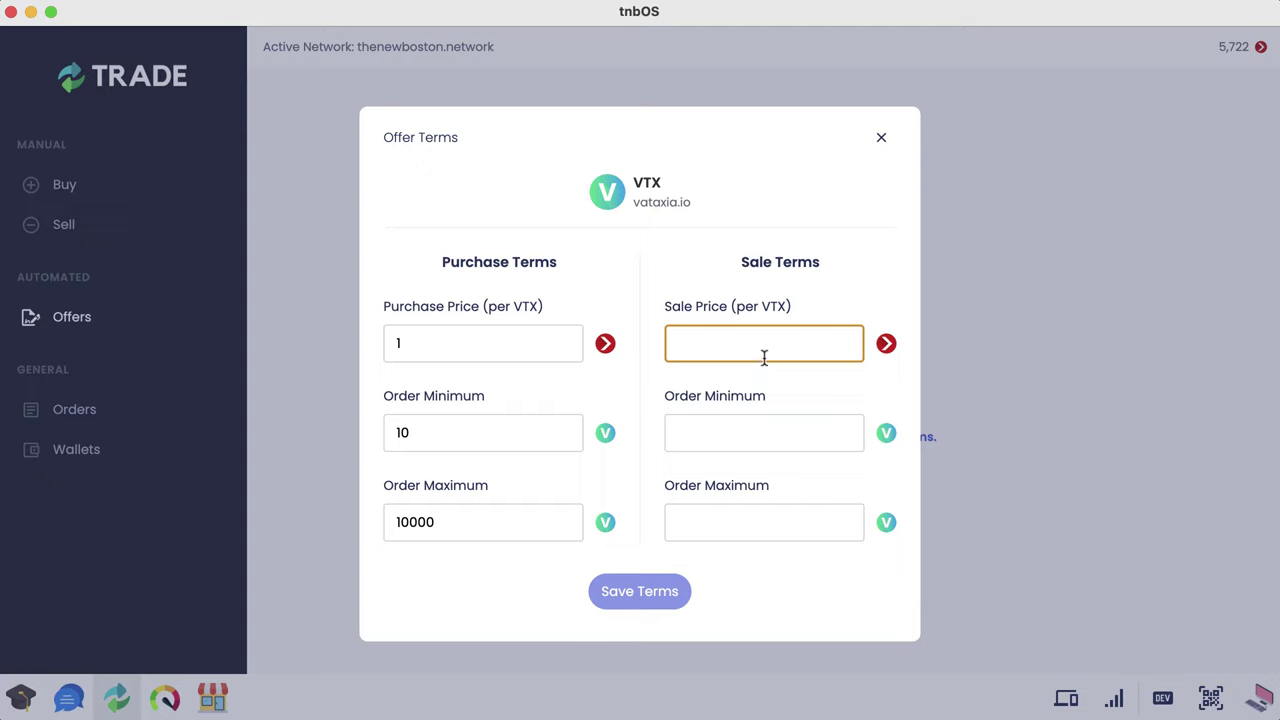
pyautogui.write('1')
pyautogui.click(776, 434)
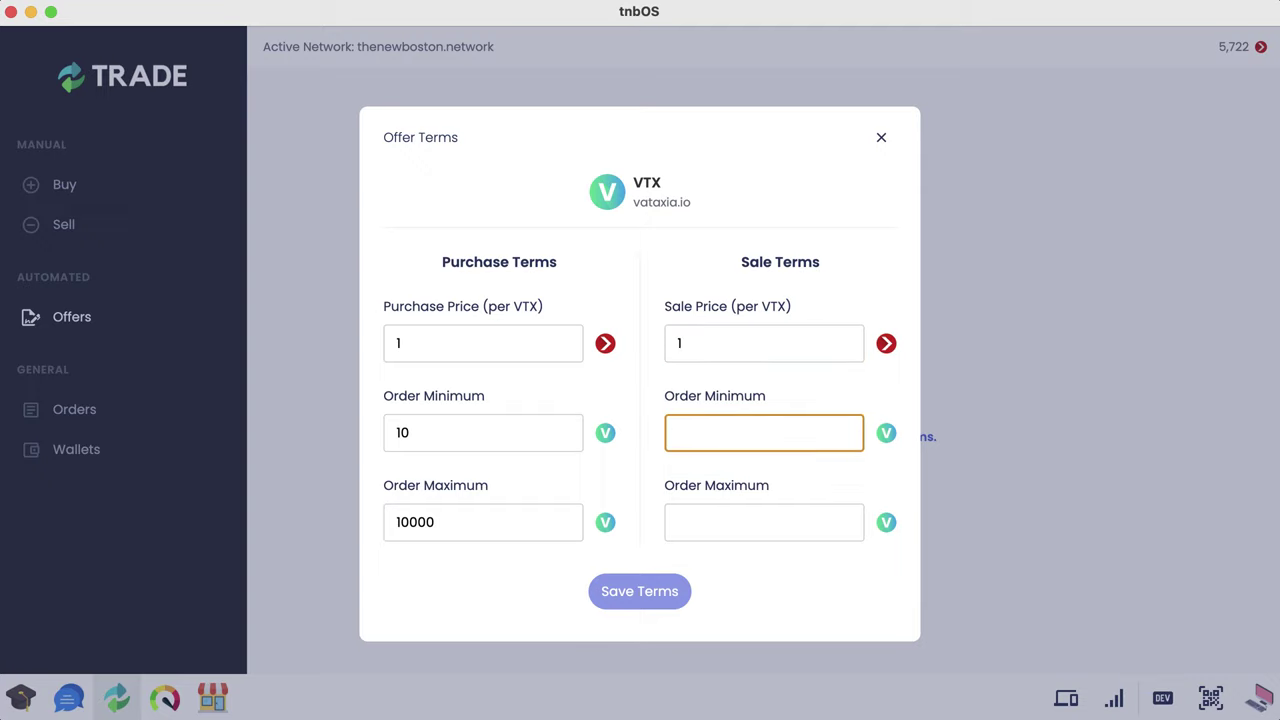
pyautogui.click(846, 517)
pyautogui.write('1')
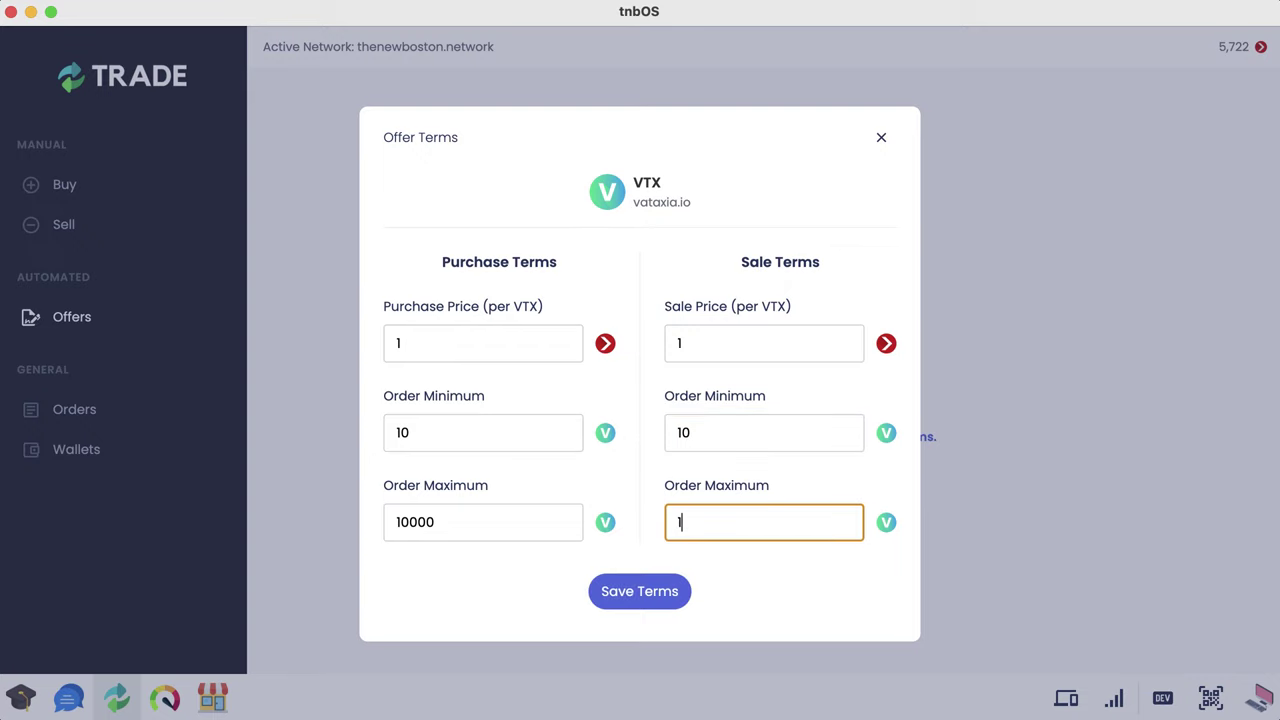
pyautogui.write('0,000')
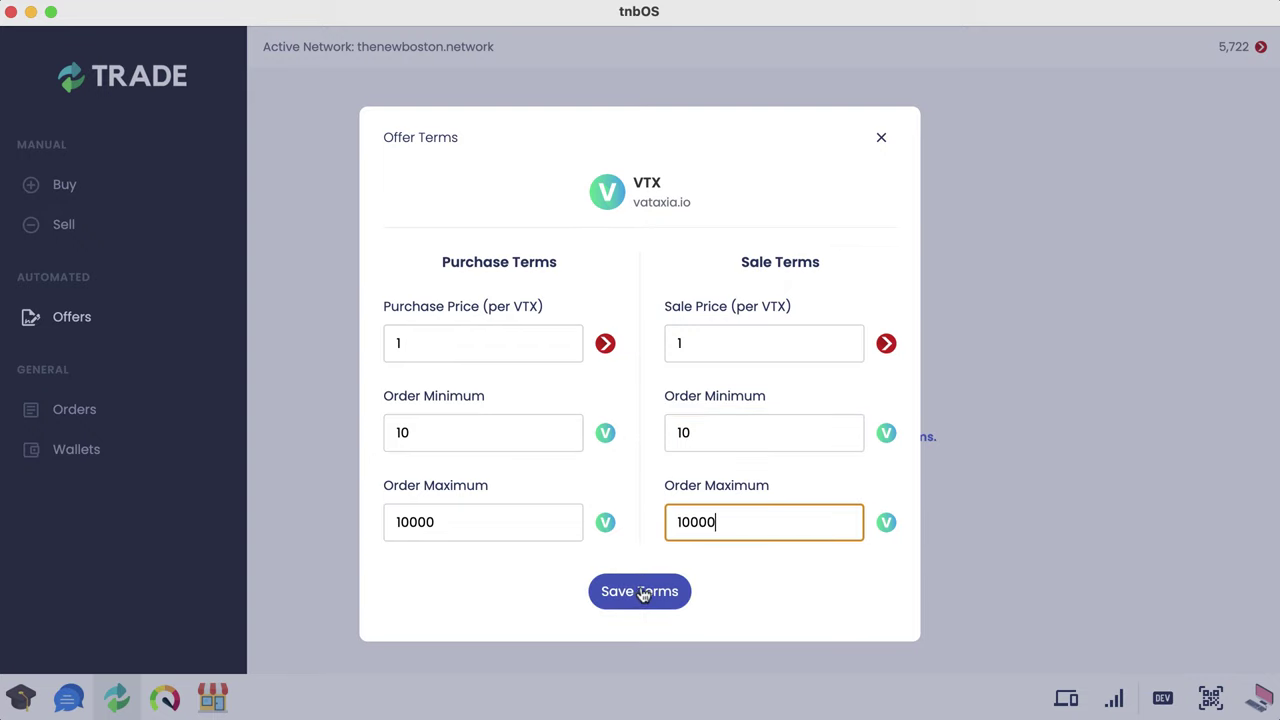
pyautogui.click(648, 594)
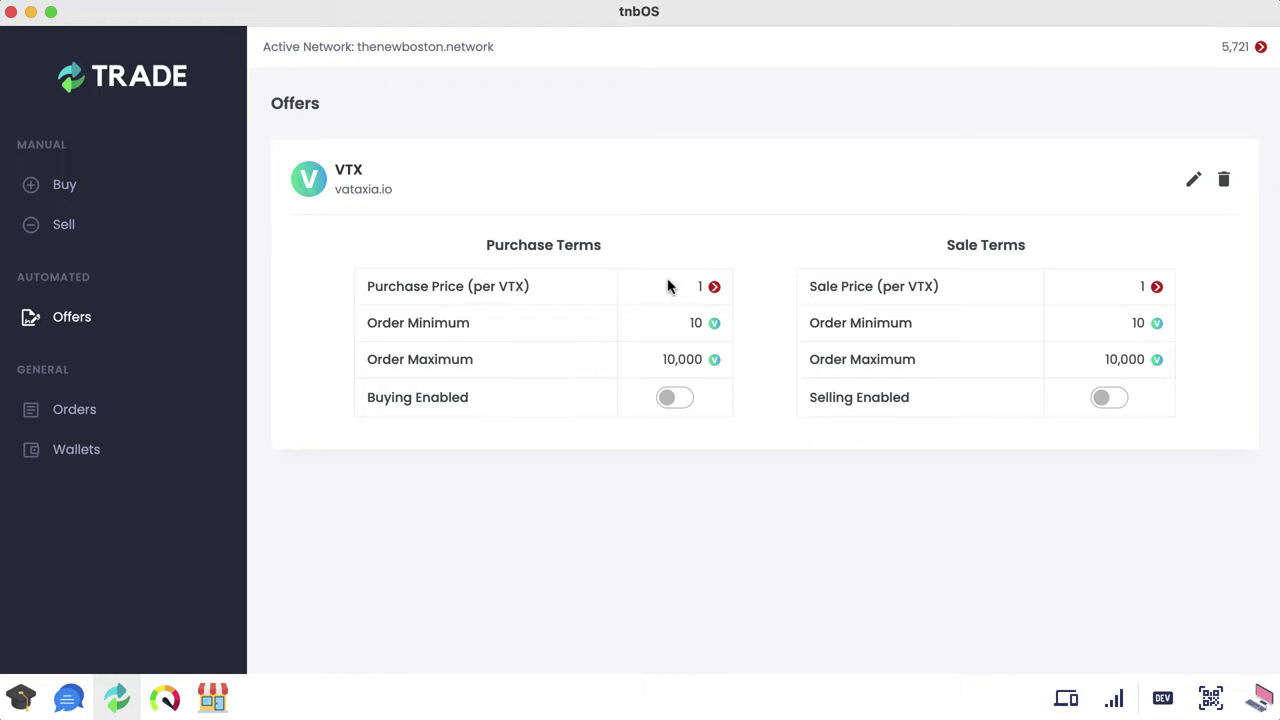
# Step: Enable VTX buying and selling, then go to the Buy page
pyautogui.click(675, 401)
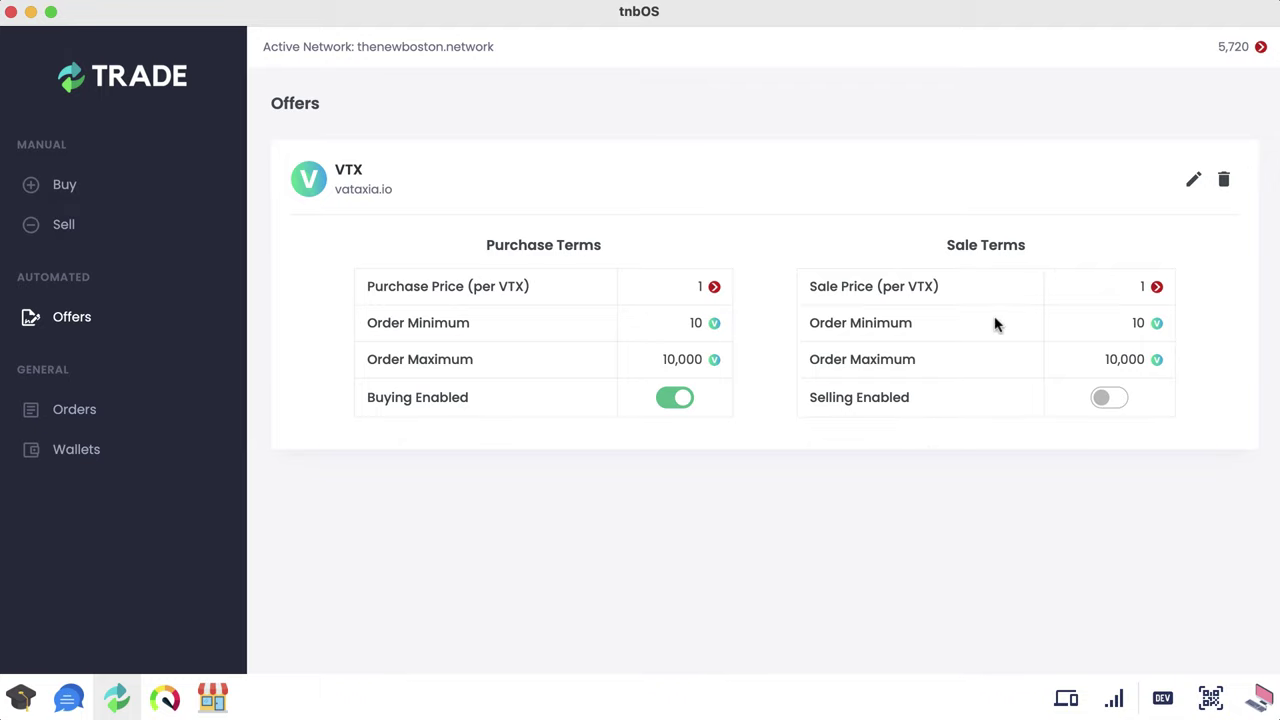
pyautogui.click(1110, 402)
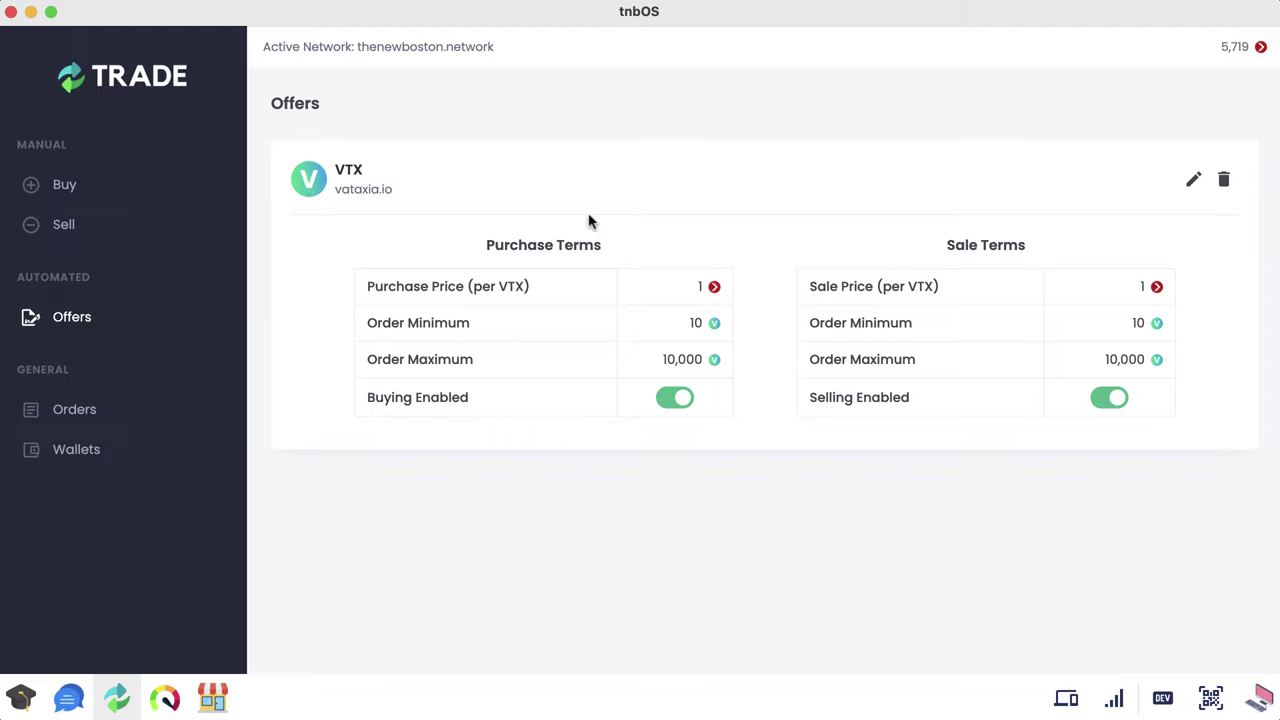
pyautogui.click(77, 187)
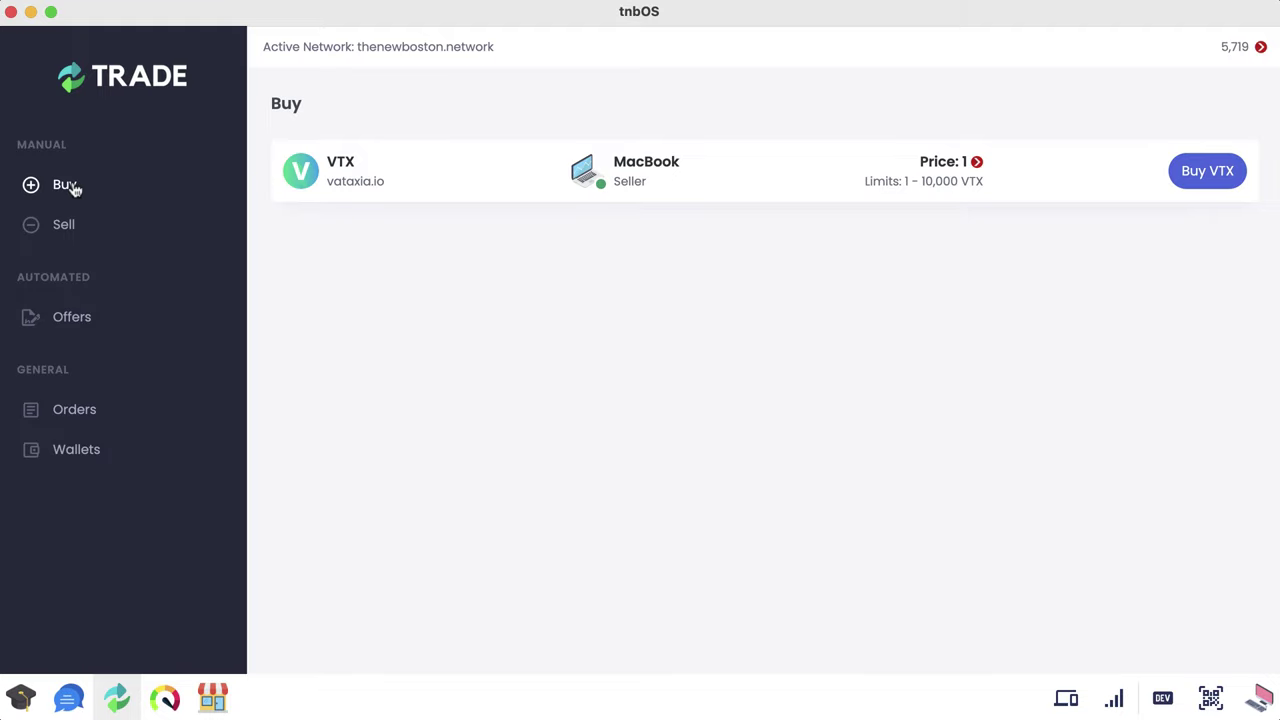
# Step: Place a 260 VTX purchase order on MacBook's offer
pyautogui.click(1202, 174)
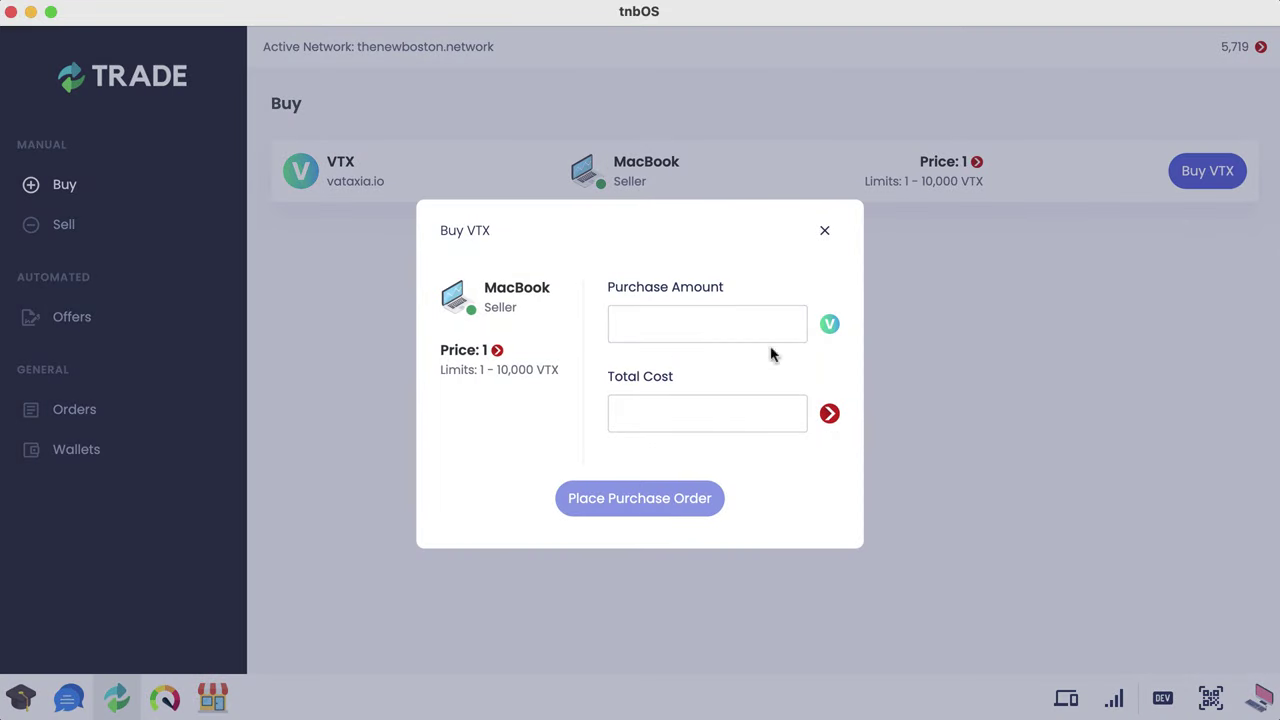
pyautogui.click(682, 330)
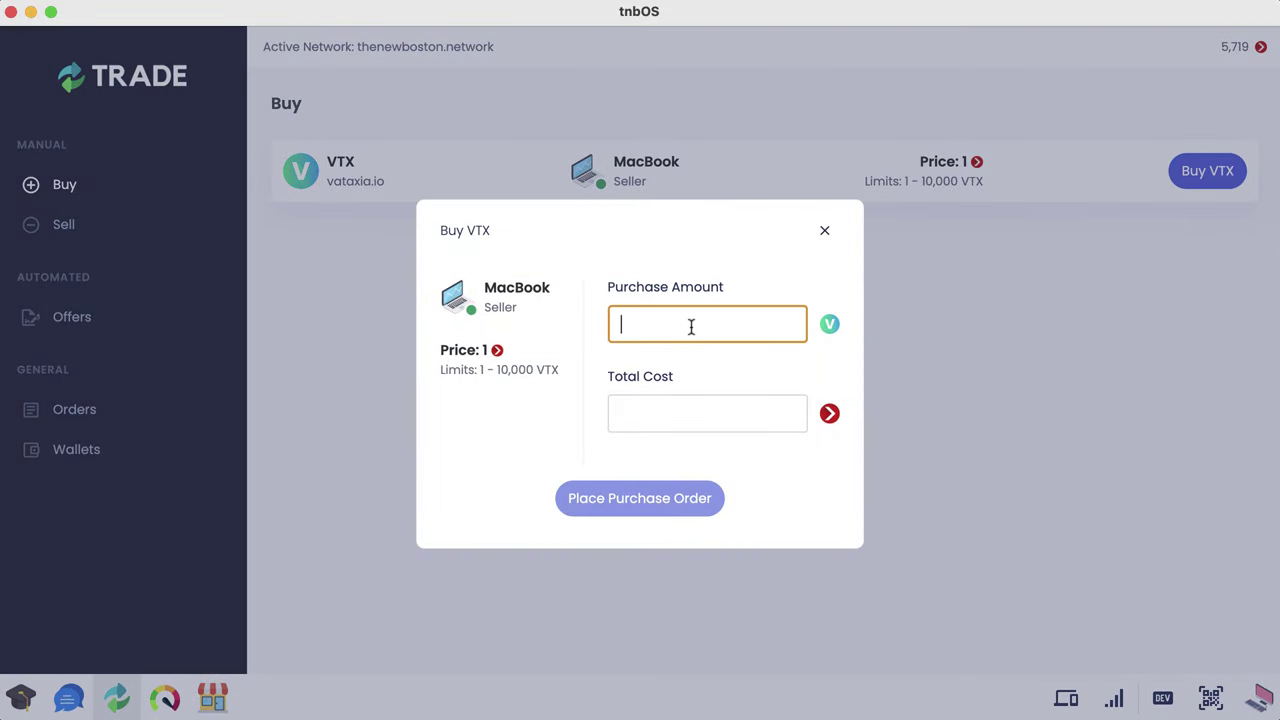
pyautogui.write('260')
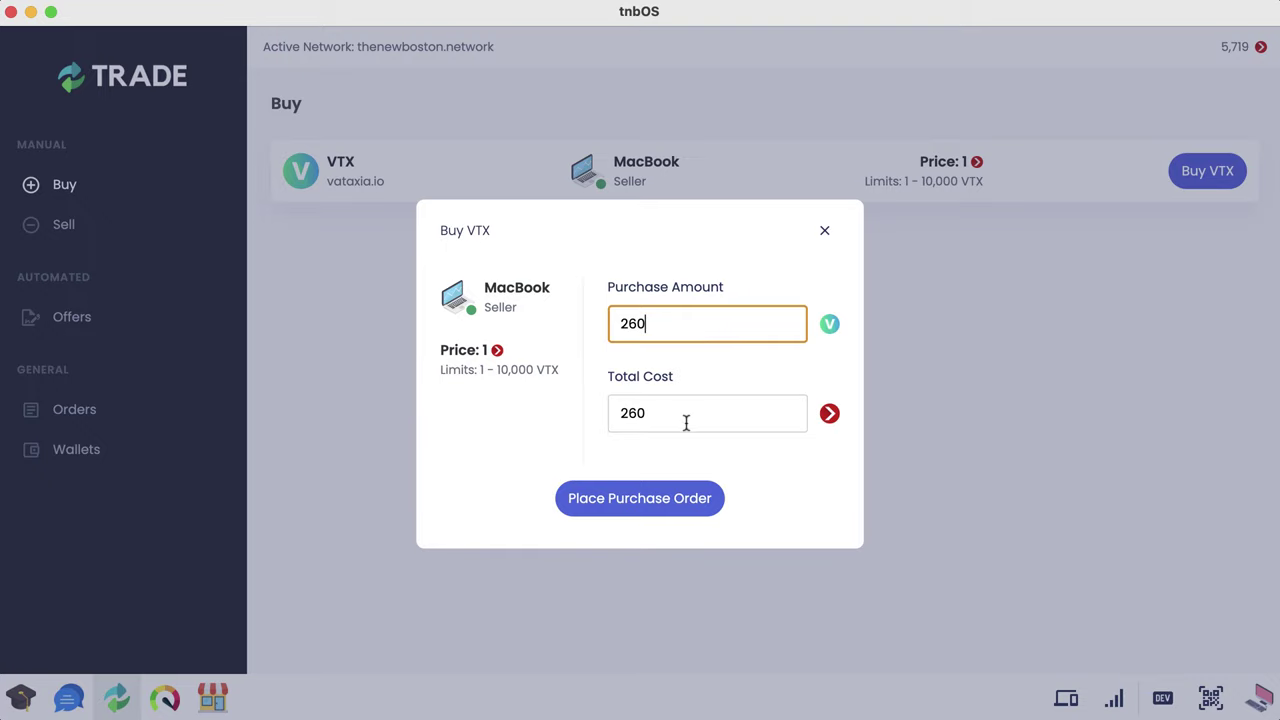
pyautogui.moveTo(689, 417); pyautogui.dragTo(591, 417)
pyautogui.click(740, 366)
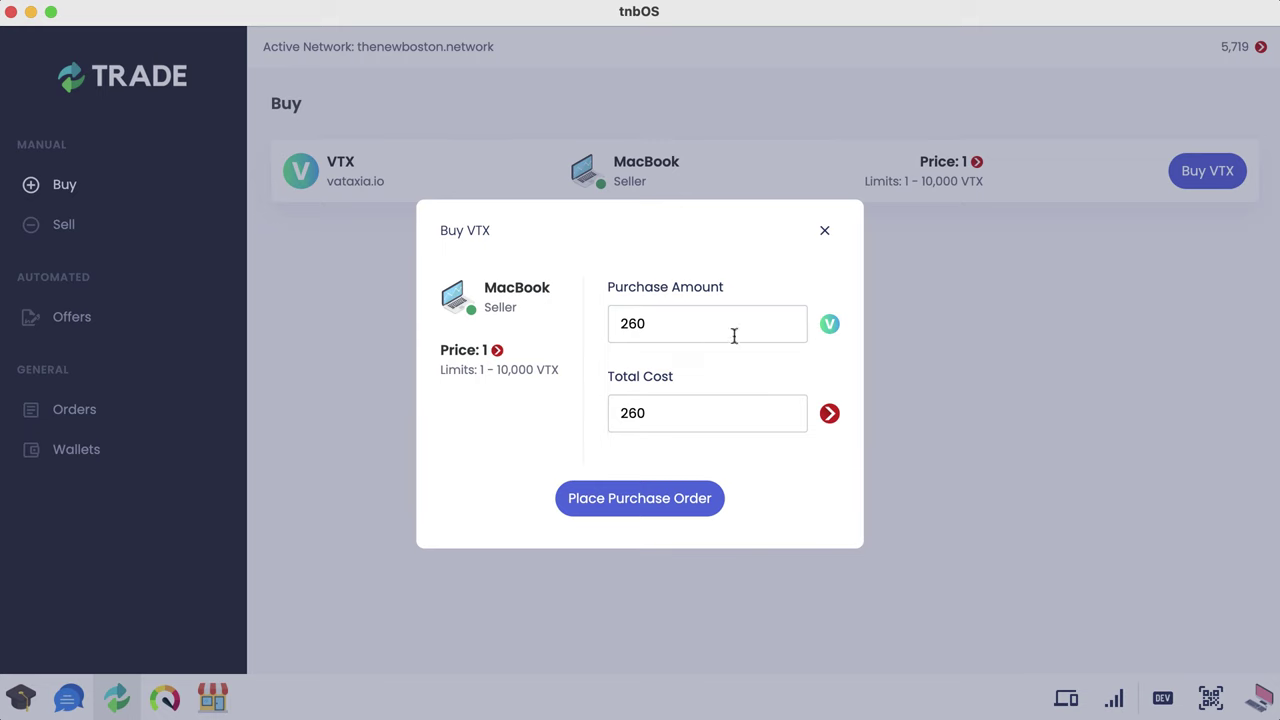
pyautogui.click(628, 500)
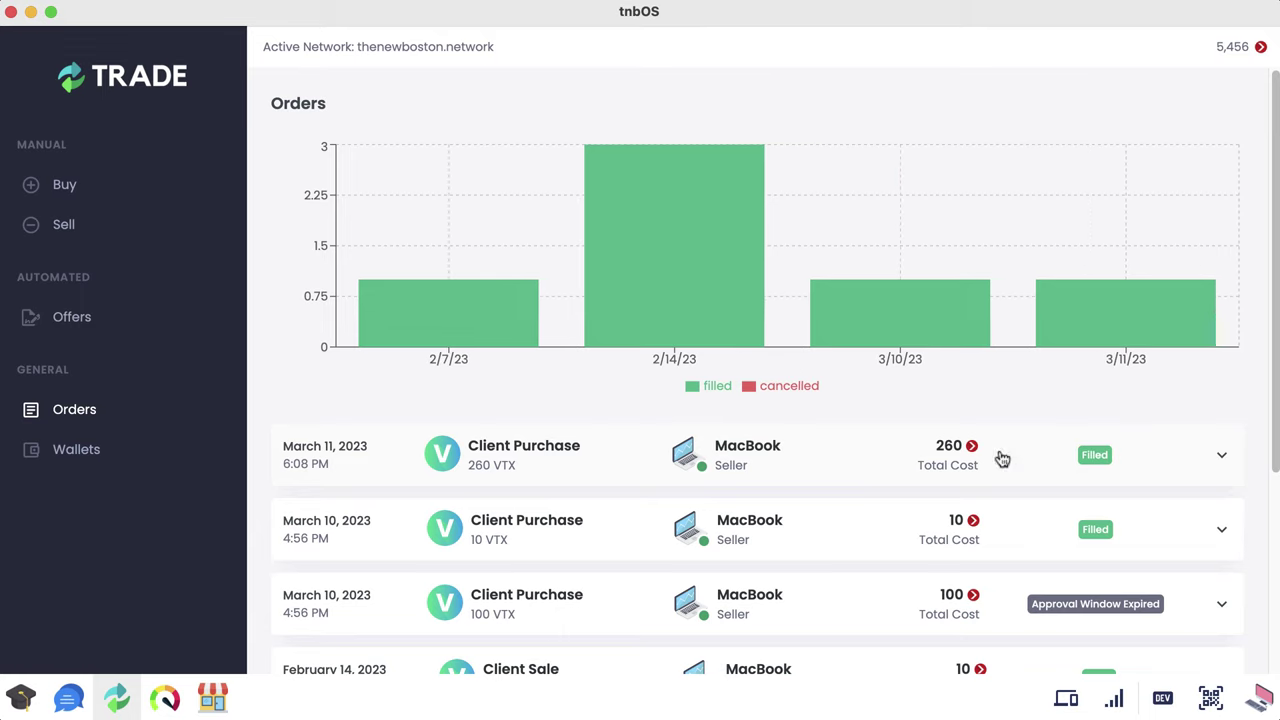
# Step: Expand the March 11 260 VTX order and scroll through its details
pyautogui.click(840, 458)
pyautogui.scroll(-1, 842, 457)
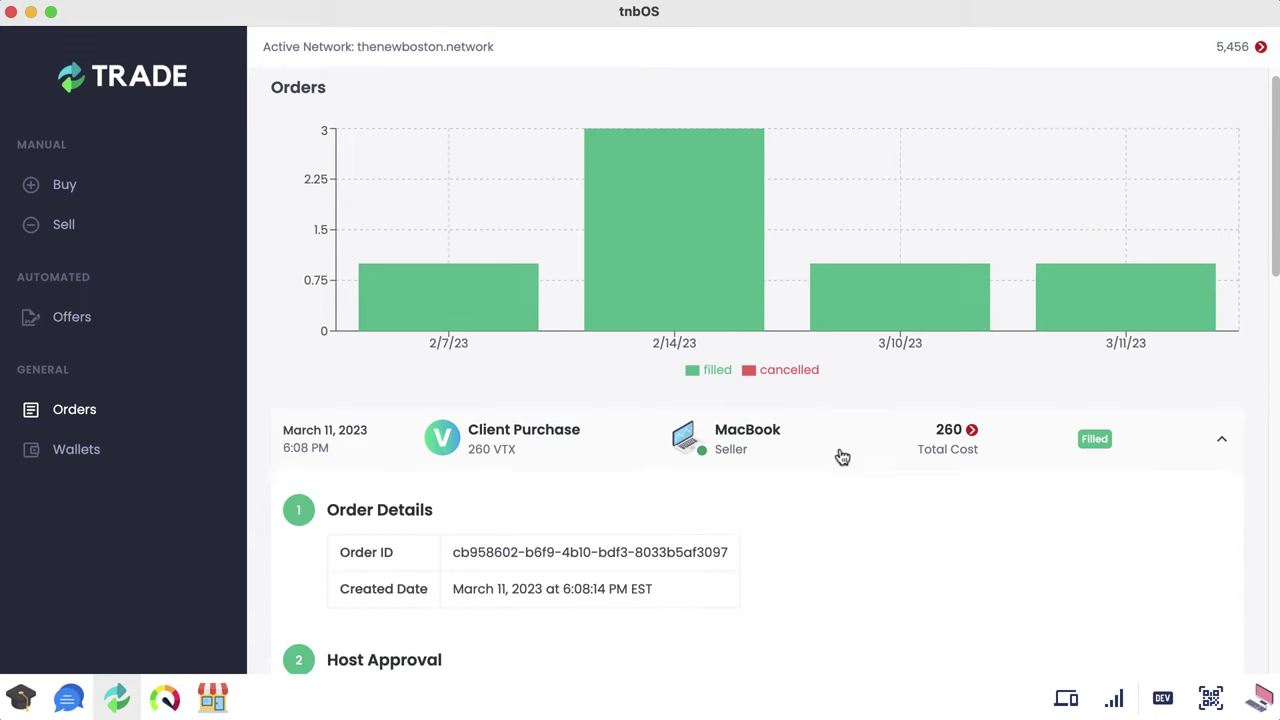
pyautogui.scroll(-2, 842, 457)
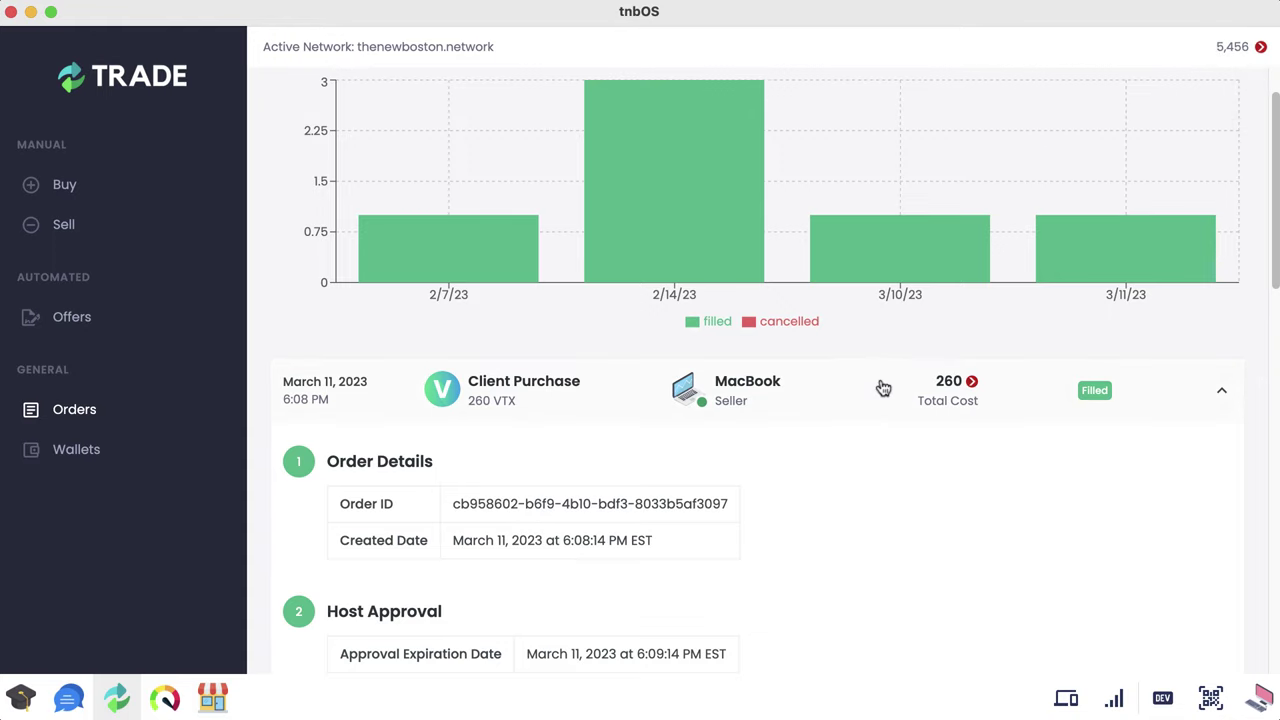
pyautogui.scroll(-3, 881, 389)
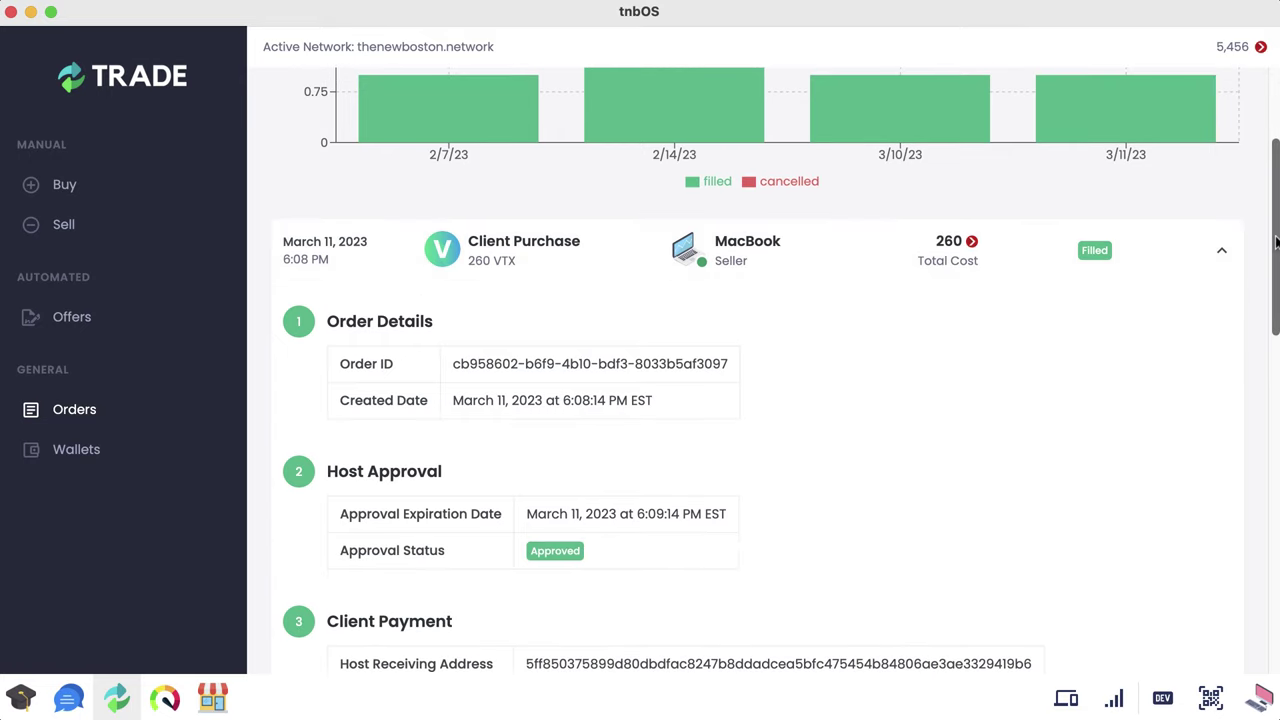
pyautogui.moveTo(1276, 240); pyautogui.dragTo(1274, 296)
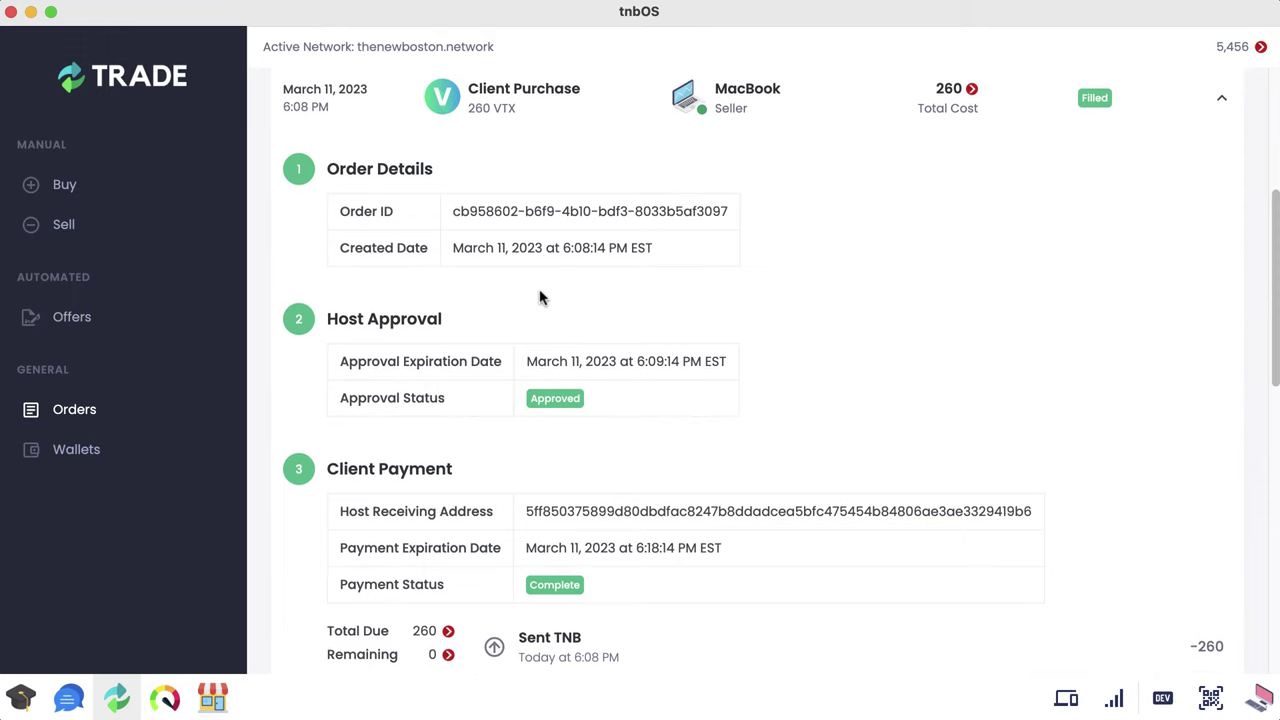
# Step: Visit Buy and close the purchase form, then reopen Orders and expand the March 11 order
pyautogui.click(83, 189)
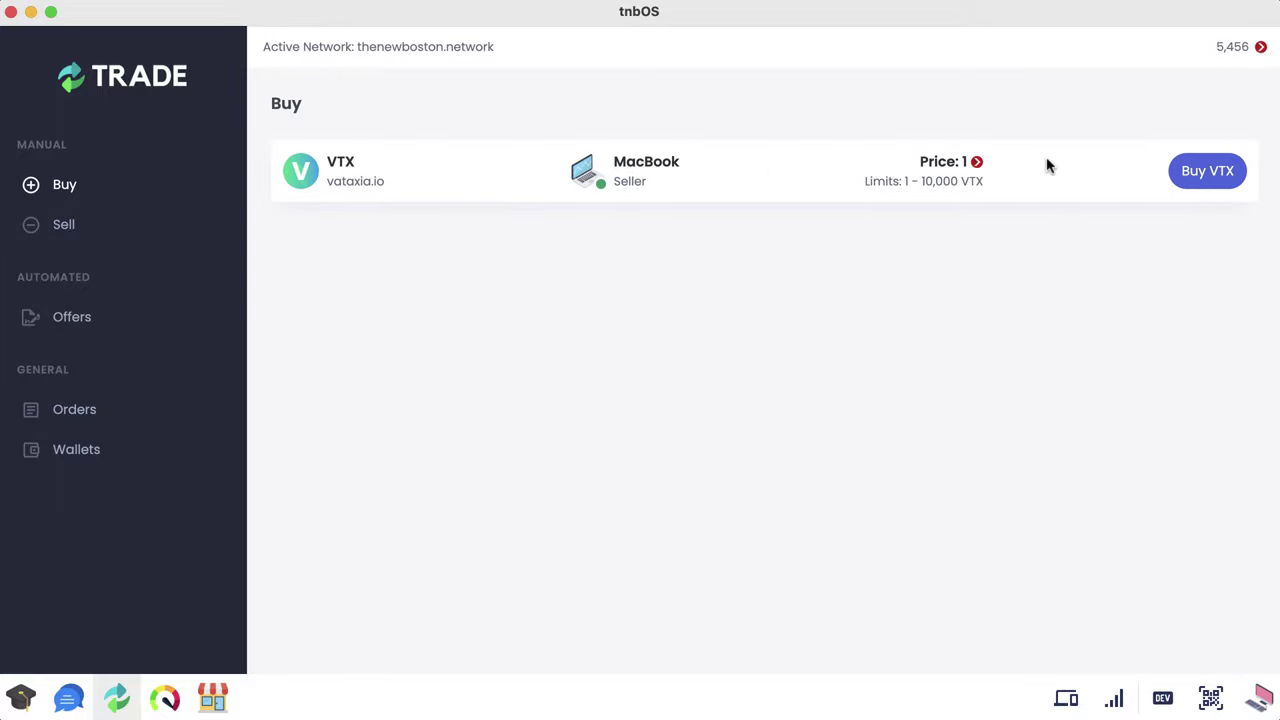
pyautogui.click(1204, 181)
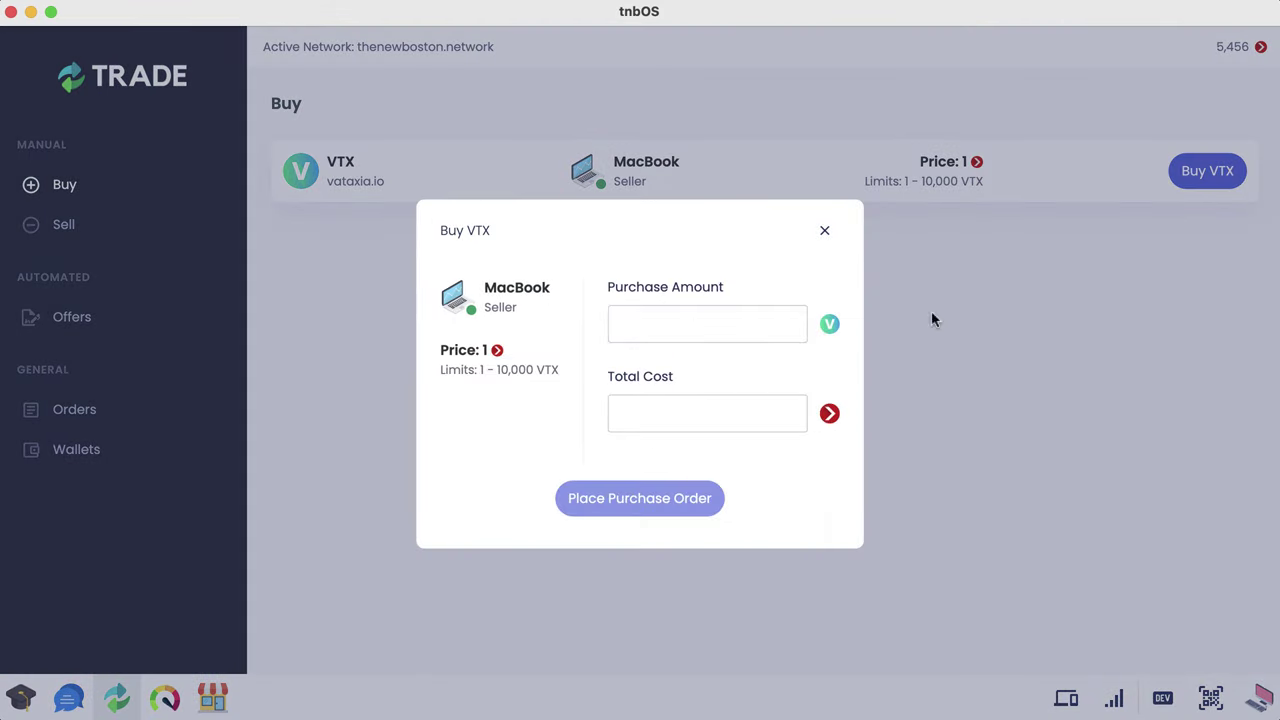
pyautogui.click(825, 230)
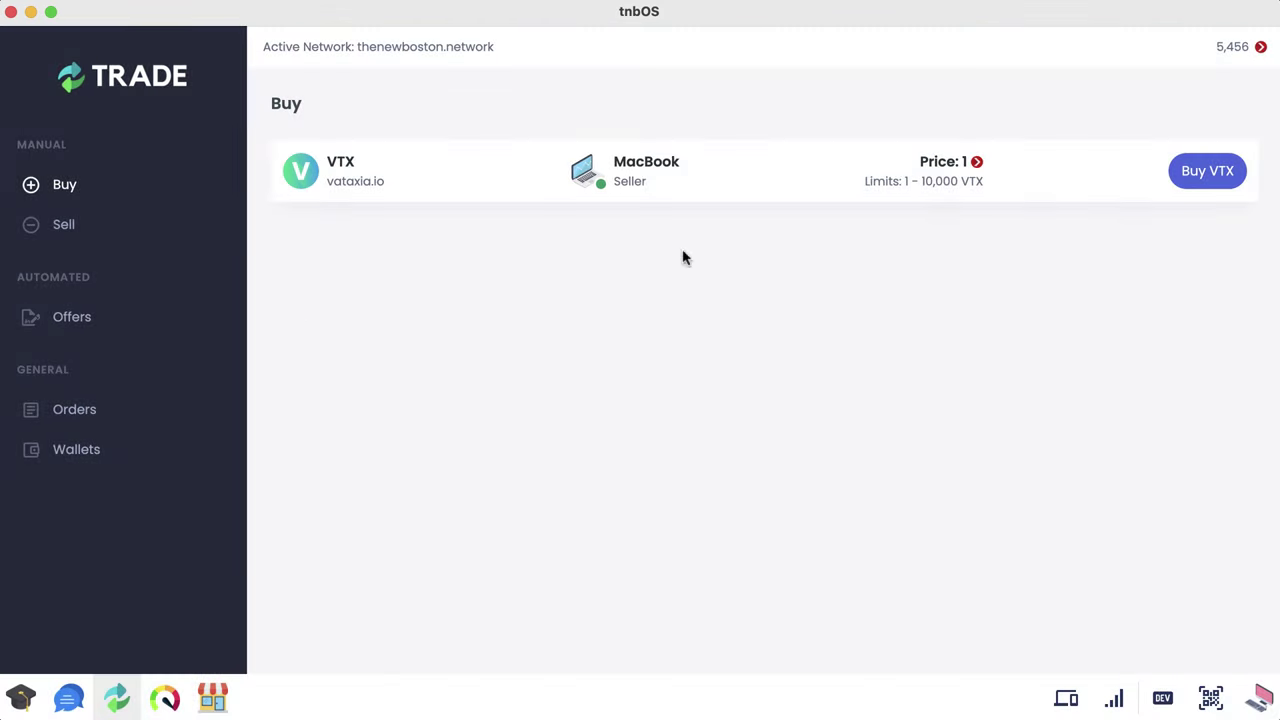
pyautogui.click(134, 420)
pyautogui.click(843, 448)
pyautogui.scroll(-4, 846, 428)
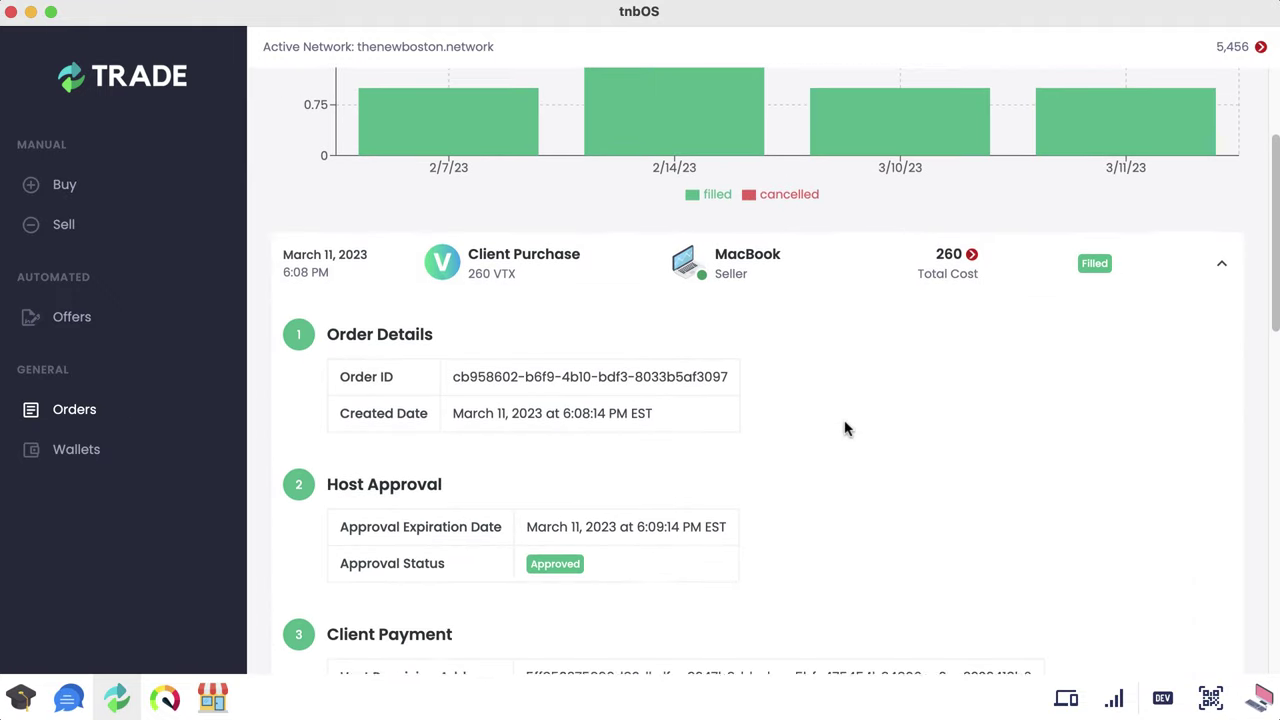
pyautogui.scroll(-2, 1100, 400)
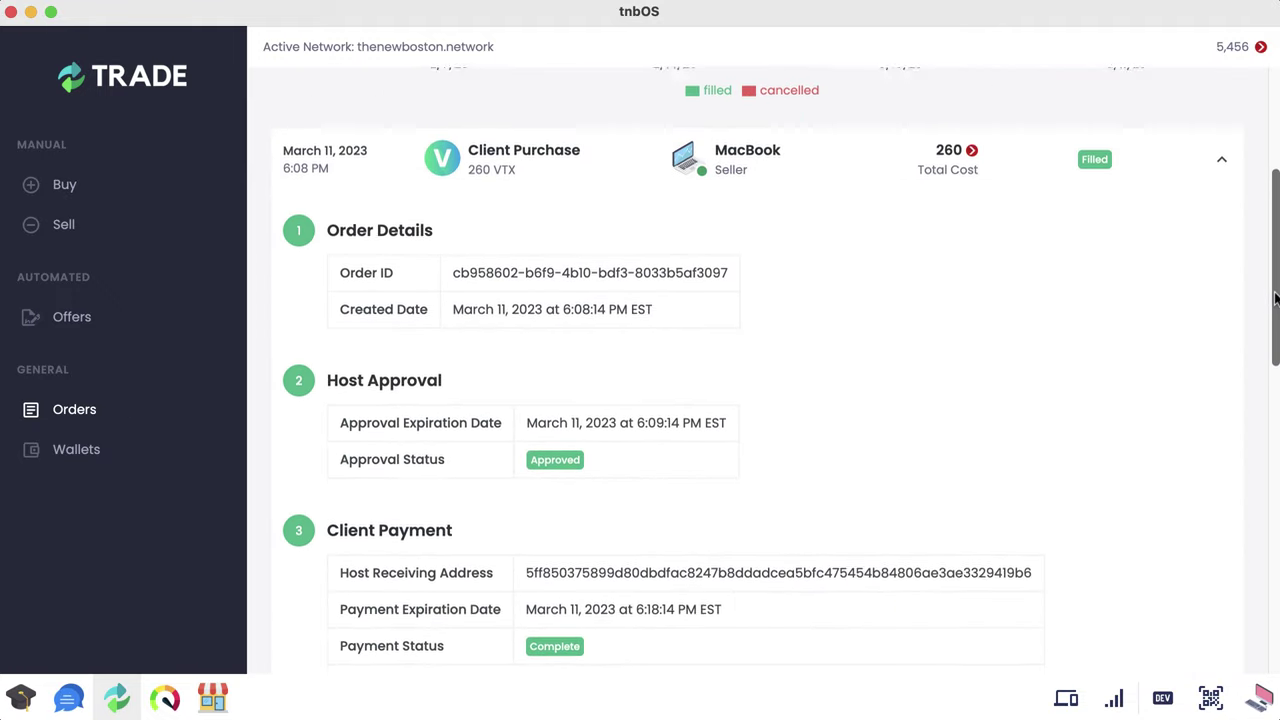
pyautogui.scroll(-1, 1100, 300)
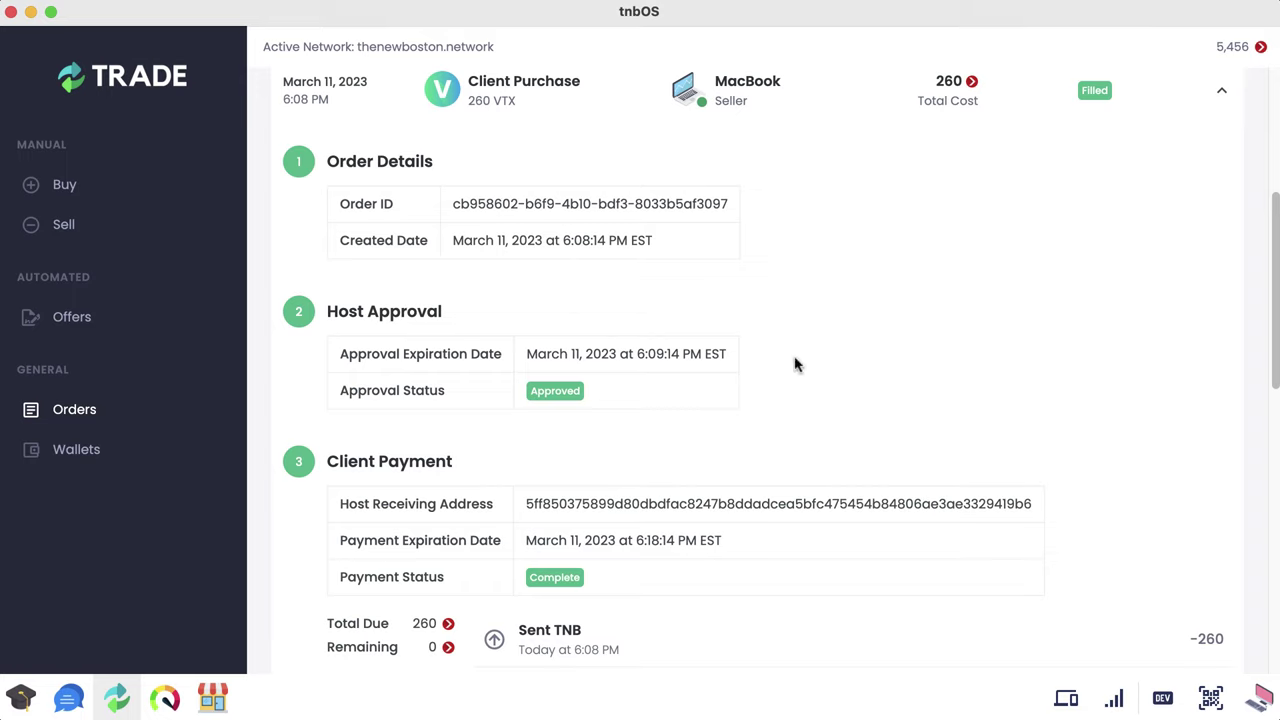
pyautogui.doubleClick(340, 314)
pyautogui.scroll(-1, 1275, 320)
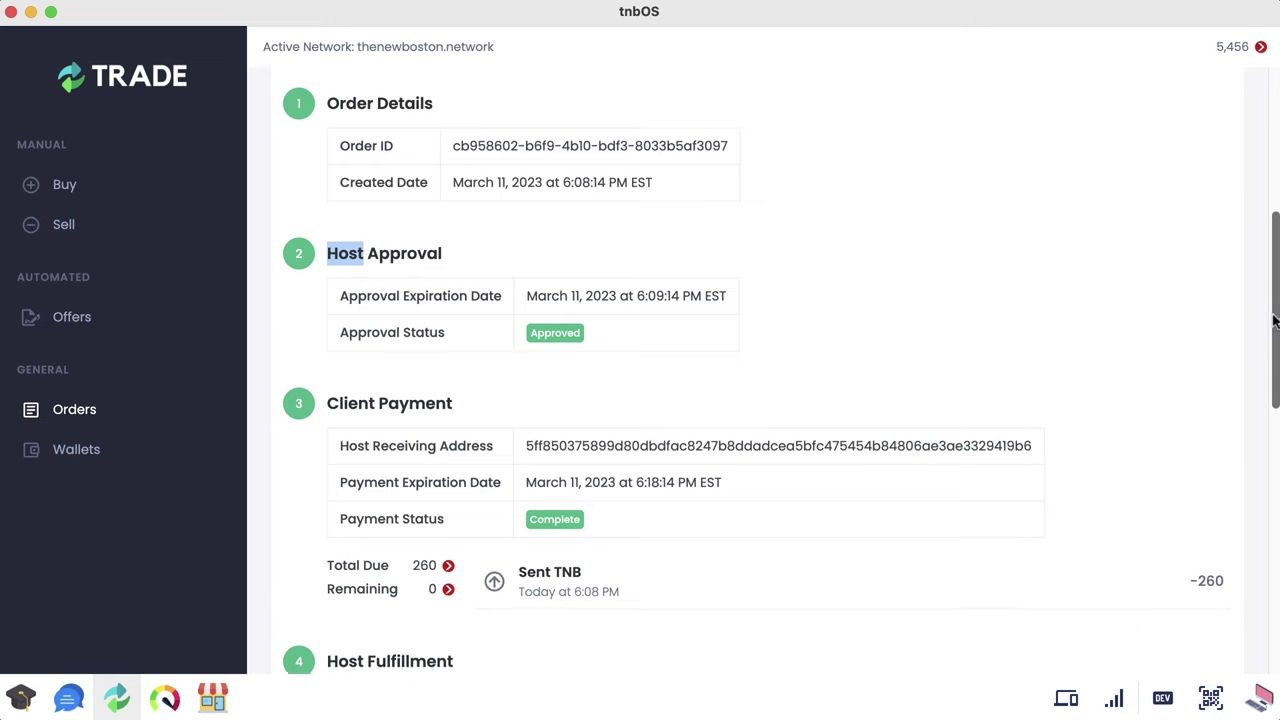
pyautogui.scroll(-1, 1275, 320)
pyautogui.click(752, 212)
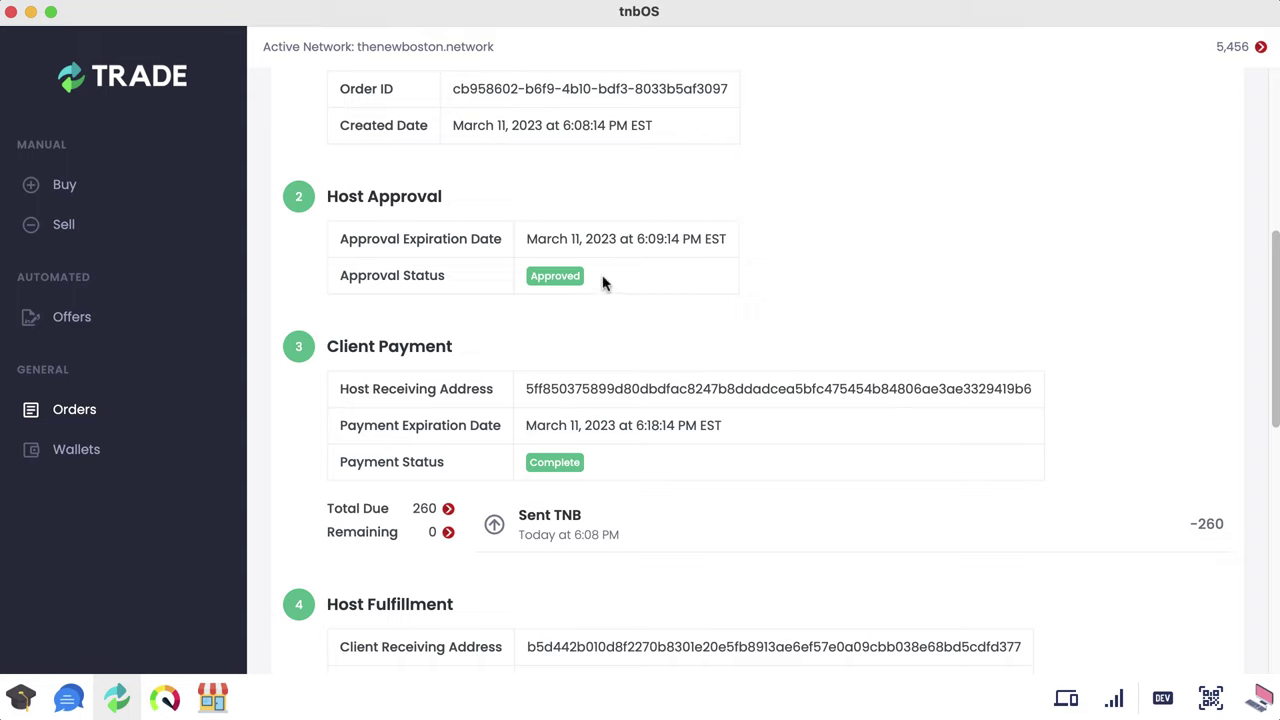
pyautogui.moveTo(470, 278); pyautogui.dragTo(349, 276)
pyautogui.click(349, 276)
pyautogui.doubleClick(744, 392)
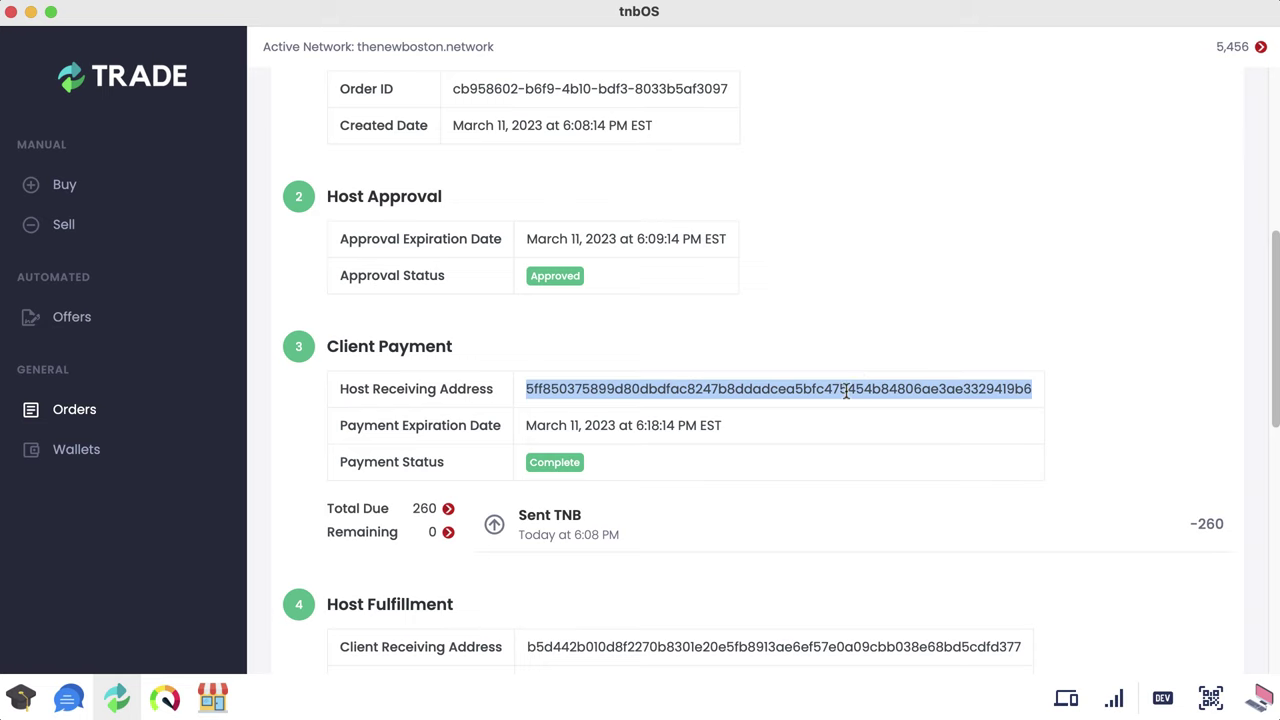
pyautogui.moveTo(847, 391); pyautogui.dragTo(1148, 383)
pyautogui.moveTo(1275, 328); pyautogui.dragTo(1275, 355)
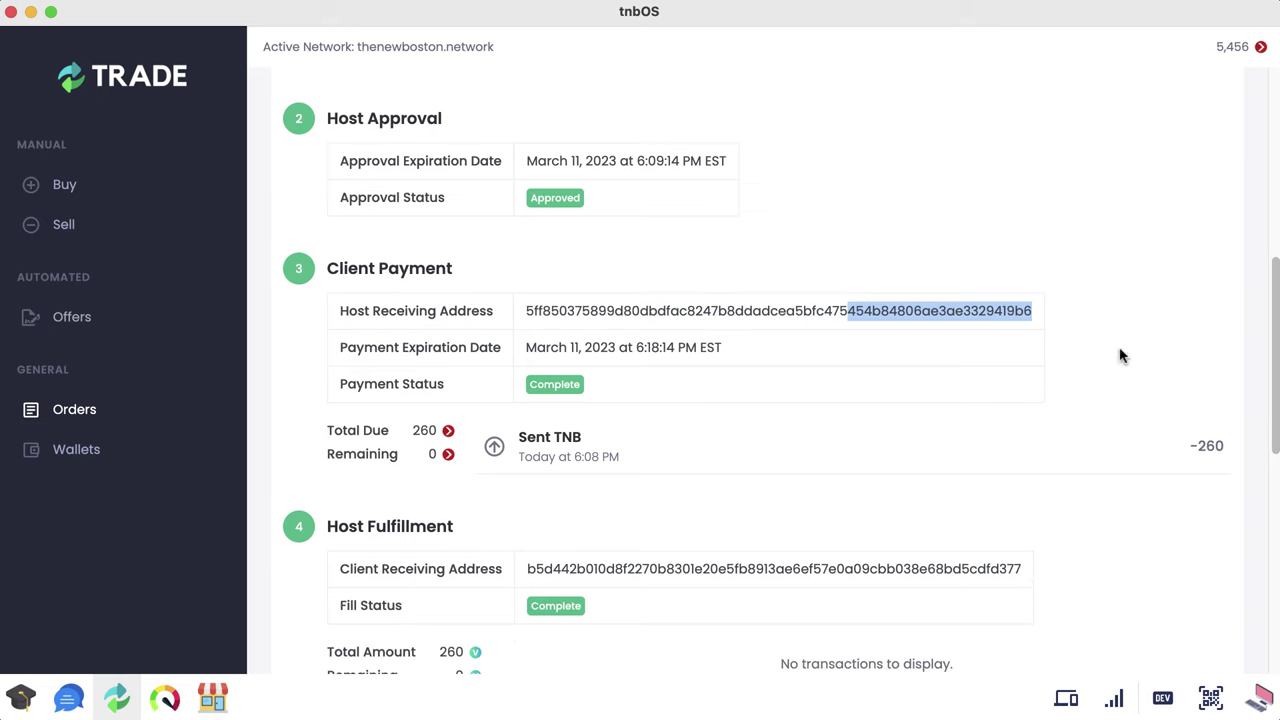
pyautogui.click(970, 305)
pyautogui.doubleClick(782, 307)
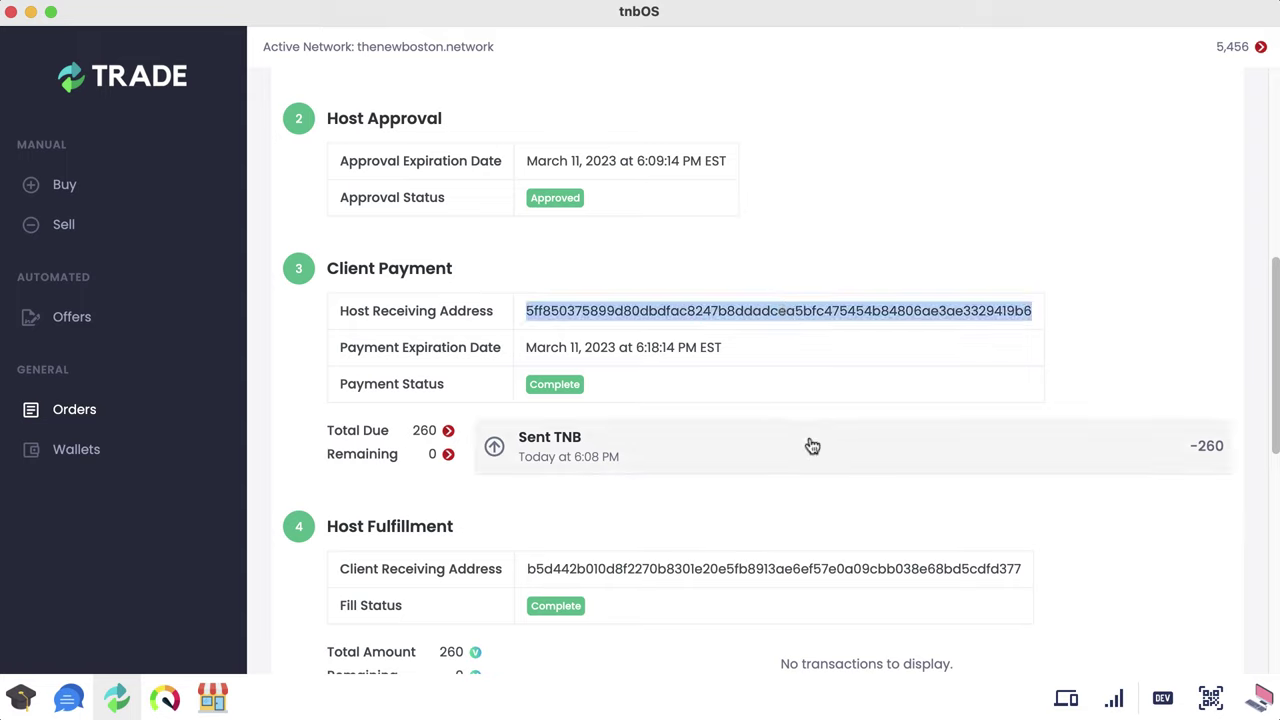
pyautogui.click(764, 311)
pyautogui.moveTo(1274, 331); pyautogui.dragTo(1272, 374)
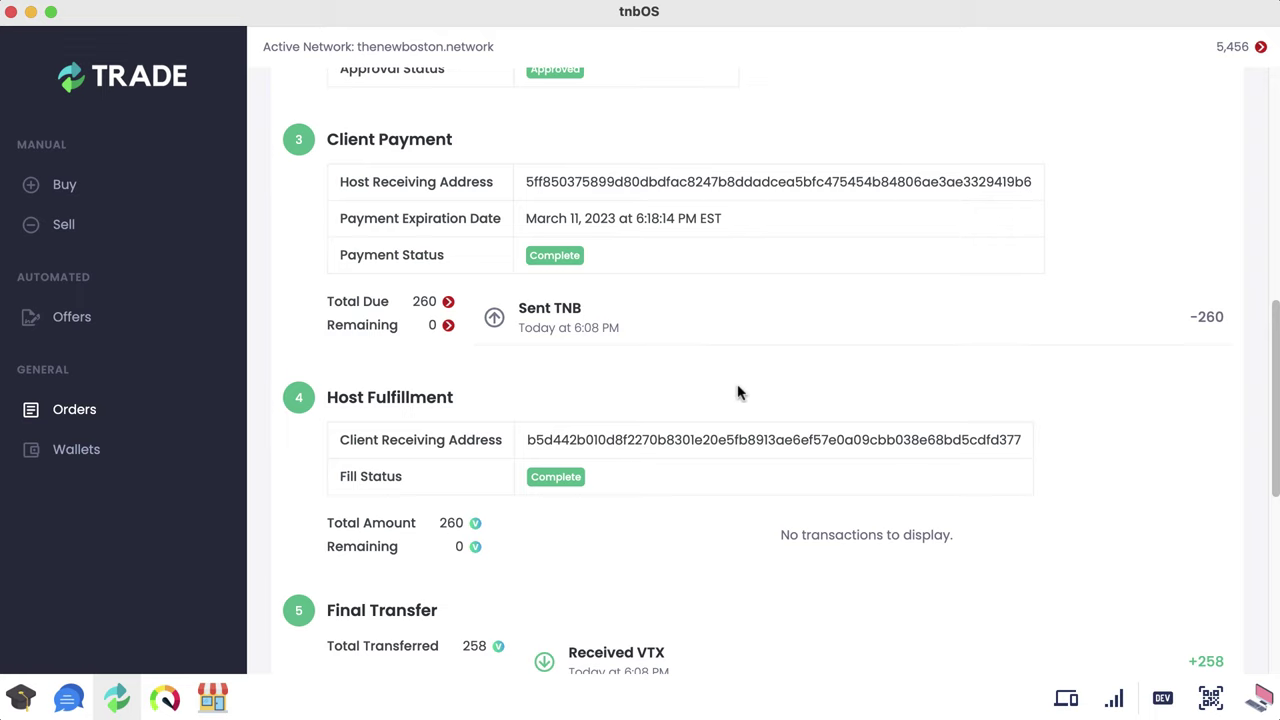
# Step: Toggle the Sent TNB details and highlight the client receiving address
pyautogui.click(818, 311)
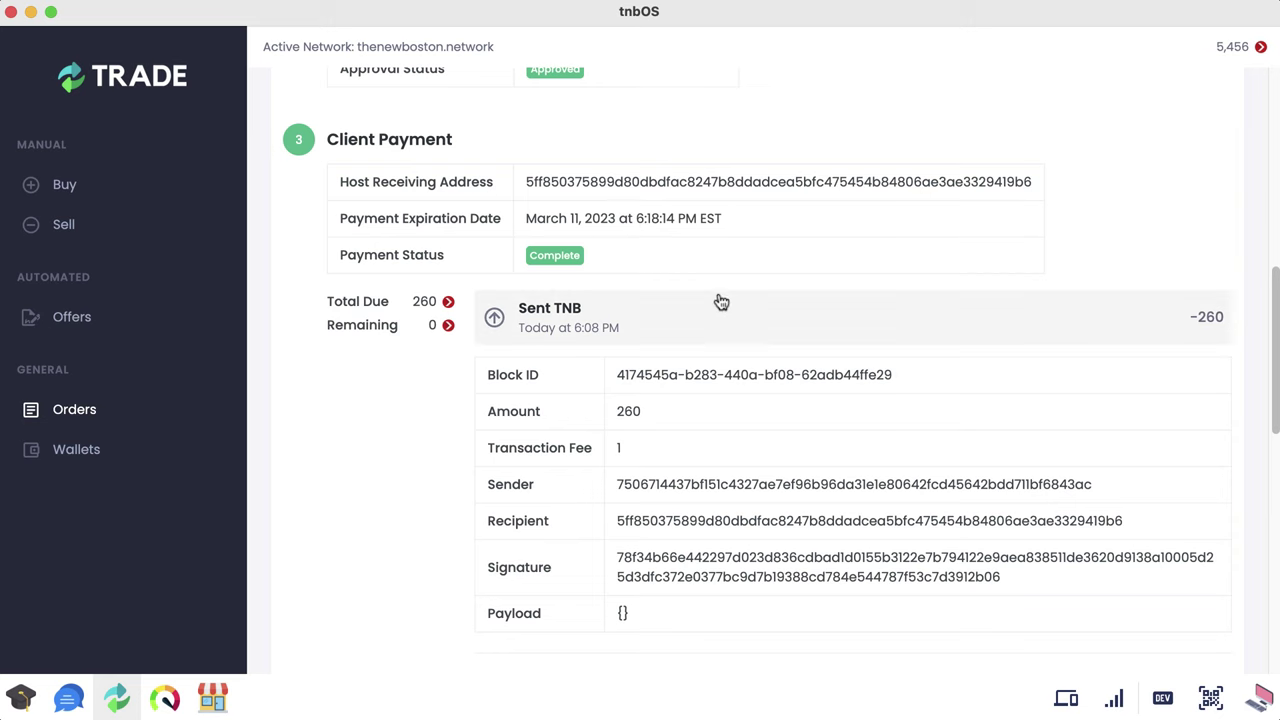
pyautogui.click(748, 317)
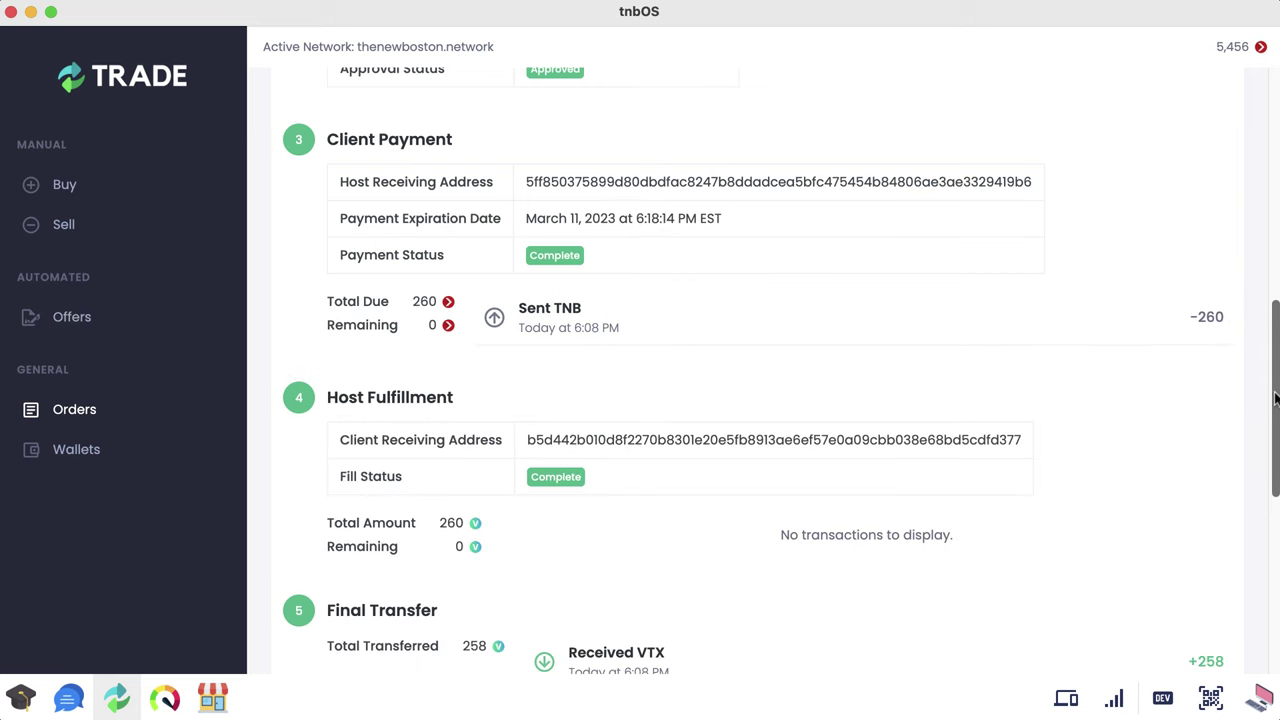
pyautogui.scroll(-4, 1275, 398)
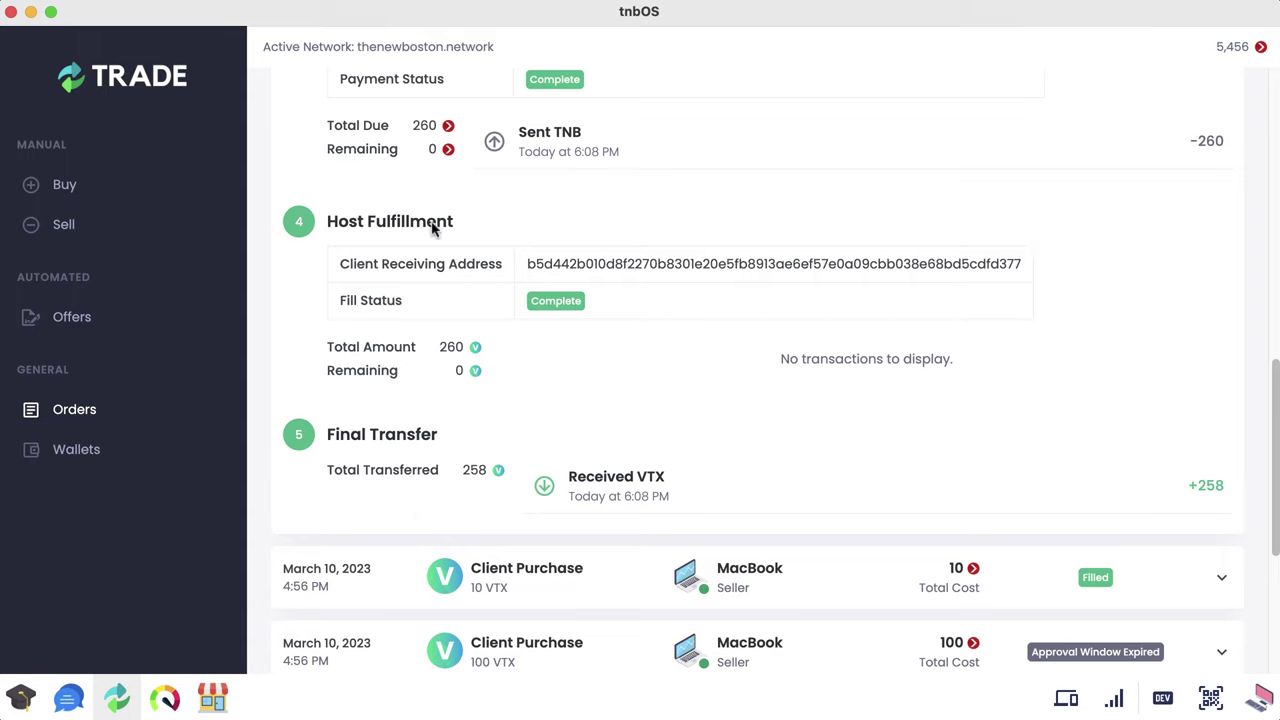
pyautogui.moveTo(1022, 268); pyautogui.dragTo(337, 266)
pyautogui.click(423, 262)
pyautogui.scroll(-2, 1251, 411)
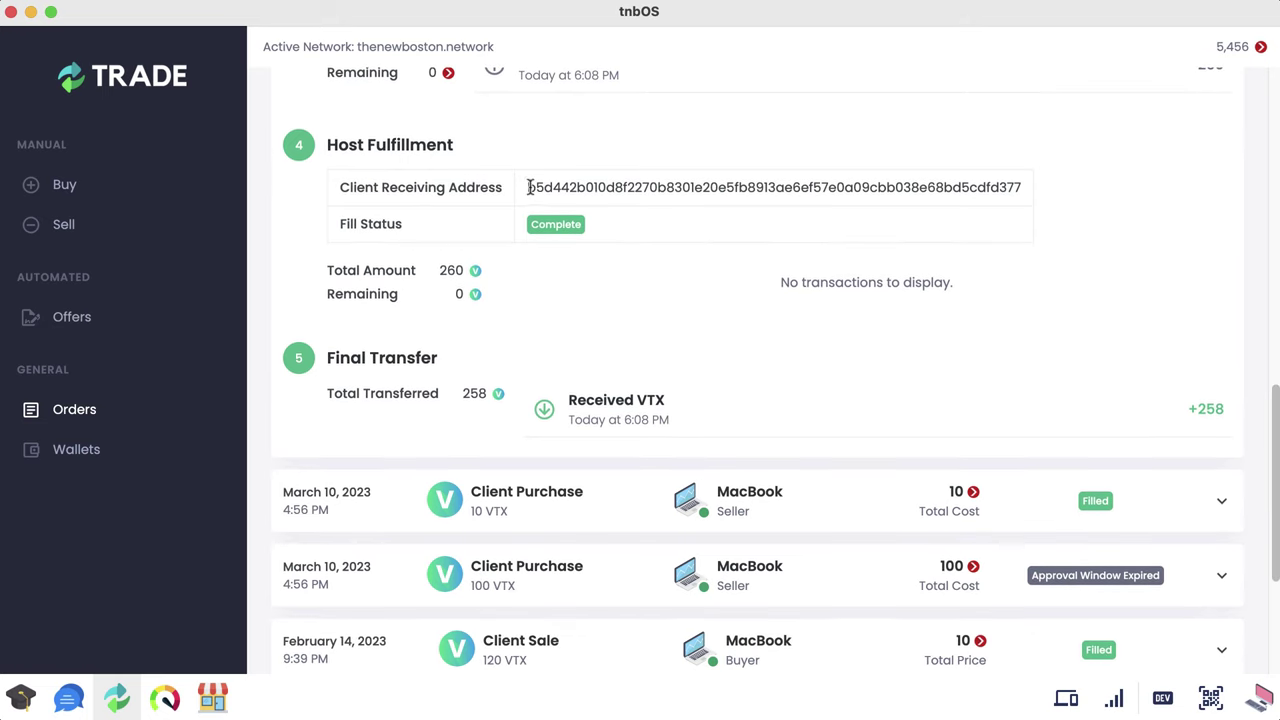
pyautogui.moveTo(528, 187); pyautogui.dragTo(1034, 188)
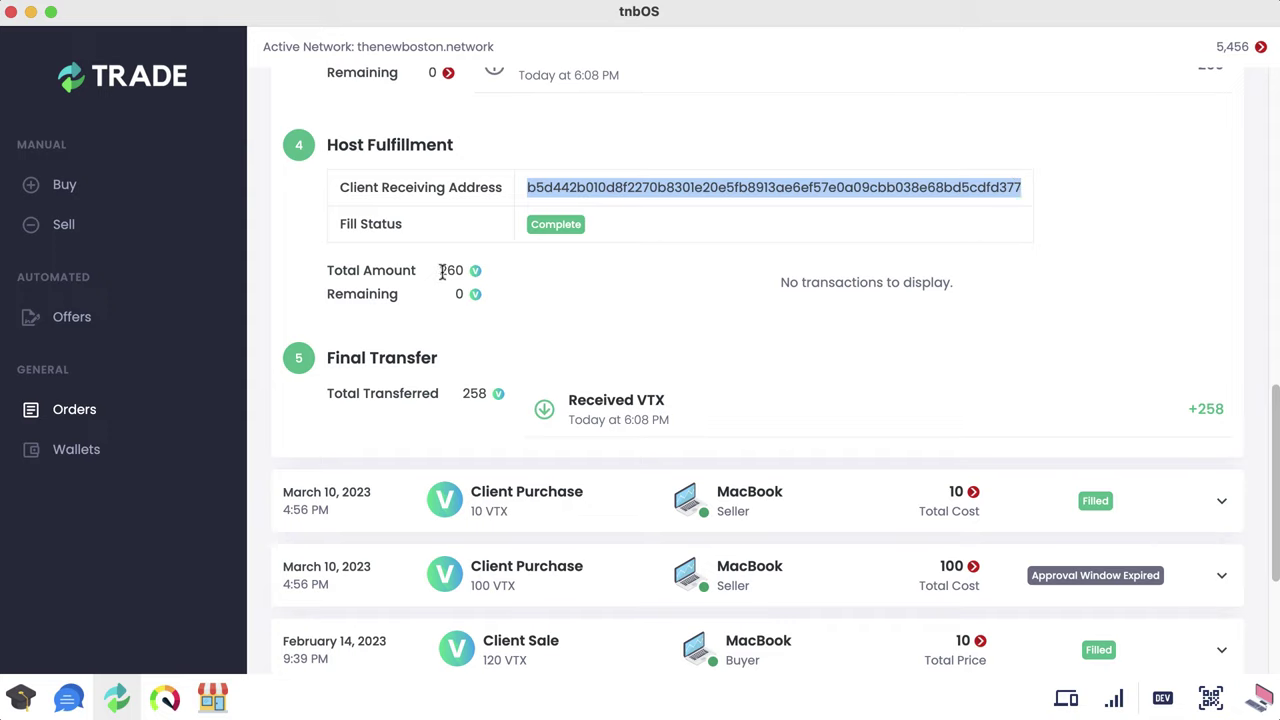
# Step: Highlight the 258 and 260 totals and the address, then collapse the March 11 order
pyautogui.moveTo(463, 393); pyautogui.dragTo(482, 392)
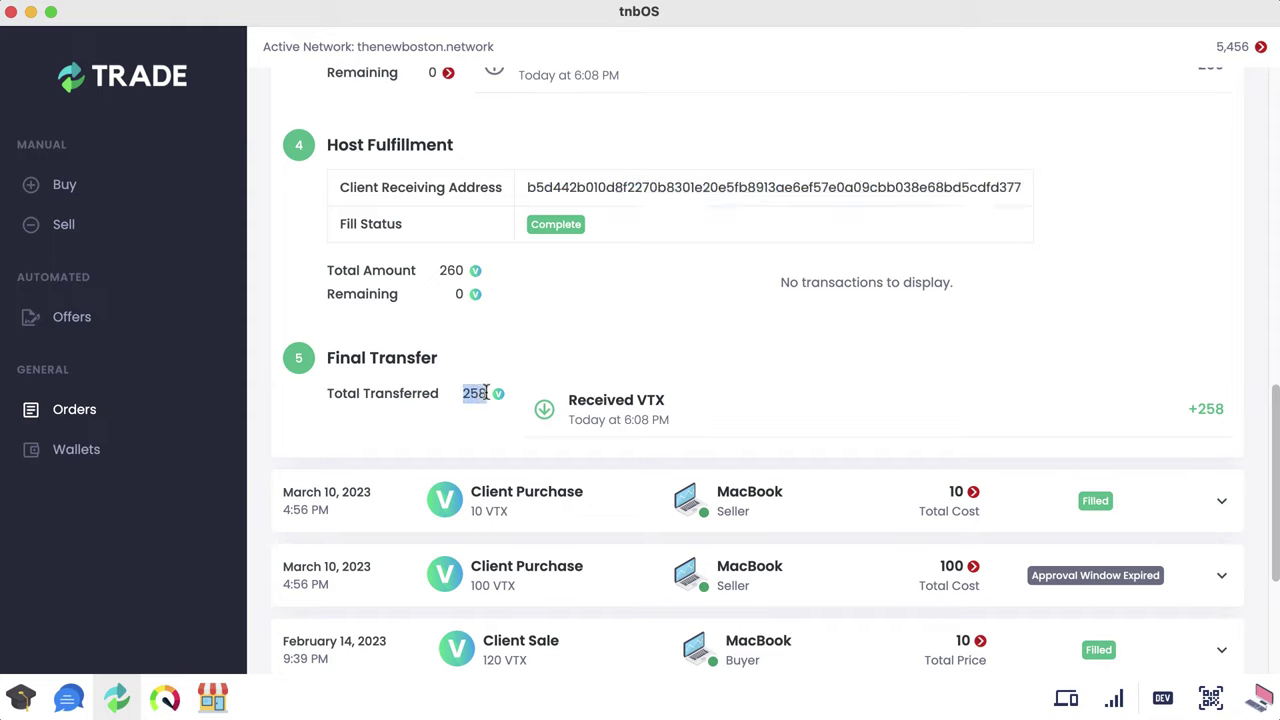
pyautogui.doubleClick(450, 271)
pyautogui.click(555, 185)
pyautogui.moveTo(527, 189); pyautogui.dragTo(1018, 187)
pyautogui.click(1018, 187)
pyautogui.doubleClick(747, 191)
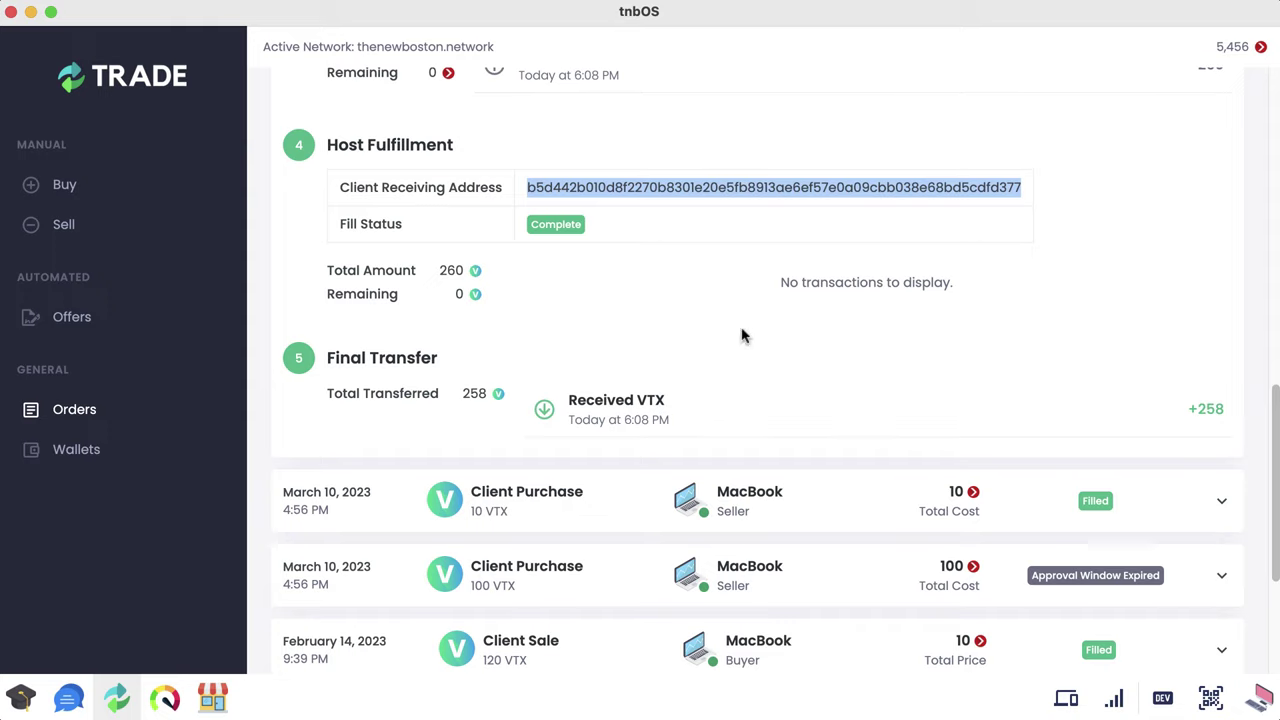
pyautogui.click(463, 390)
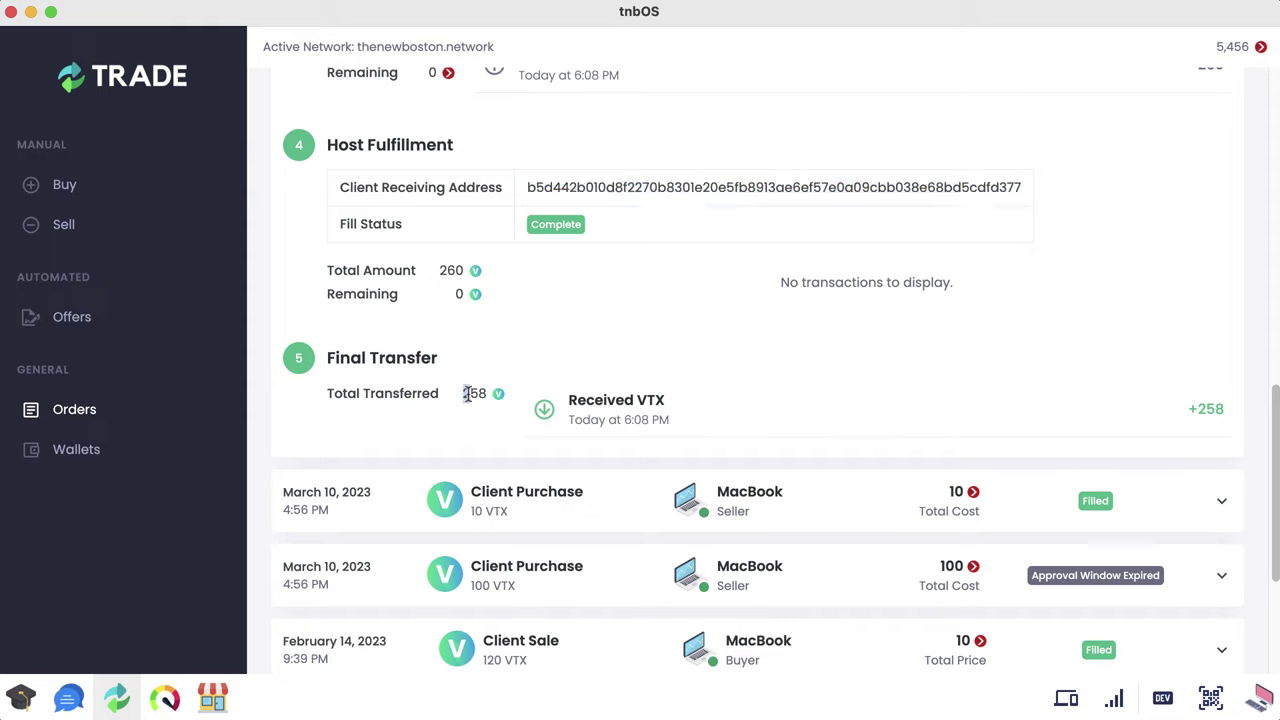
pyautogui.moveTo(465, 393); pyautogui.dragTo(486, 393)
pyautogui.click(478, 399)
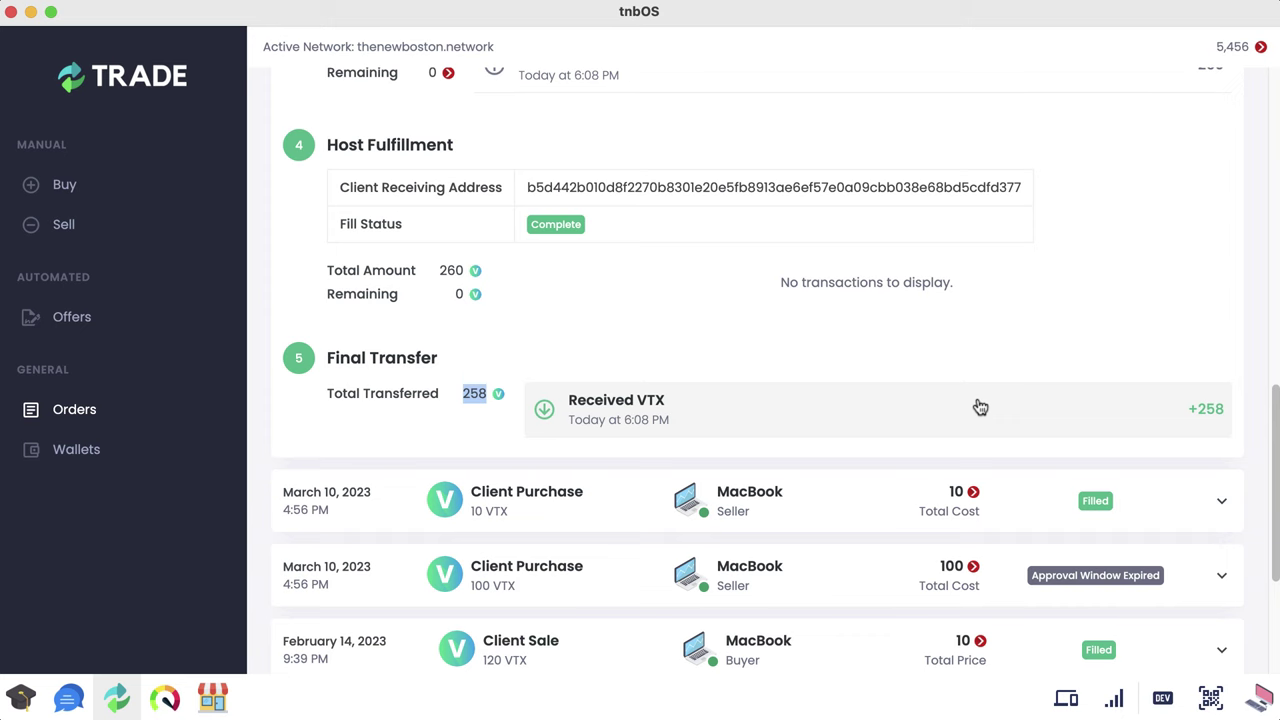
pyautogui.scroll(10, 858, 405)
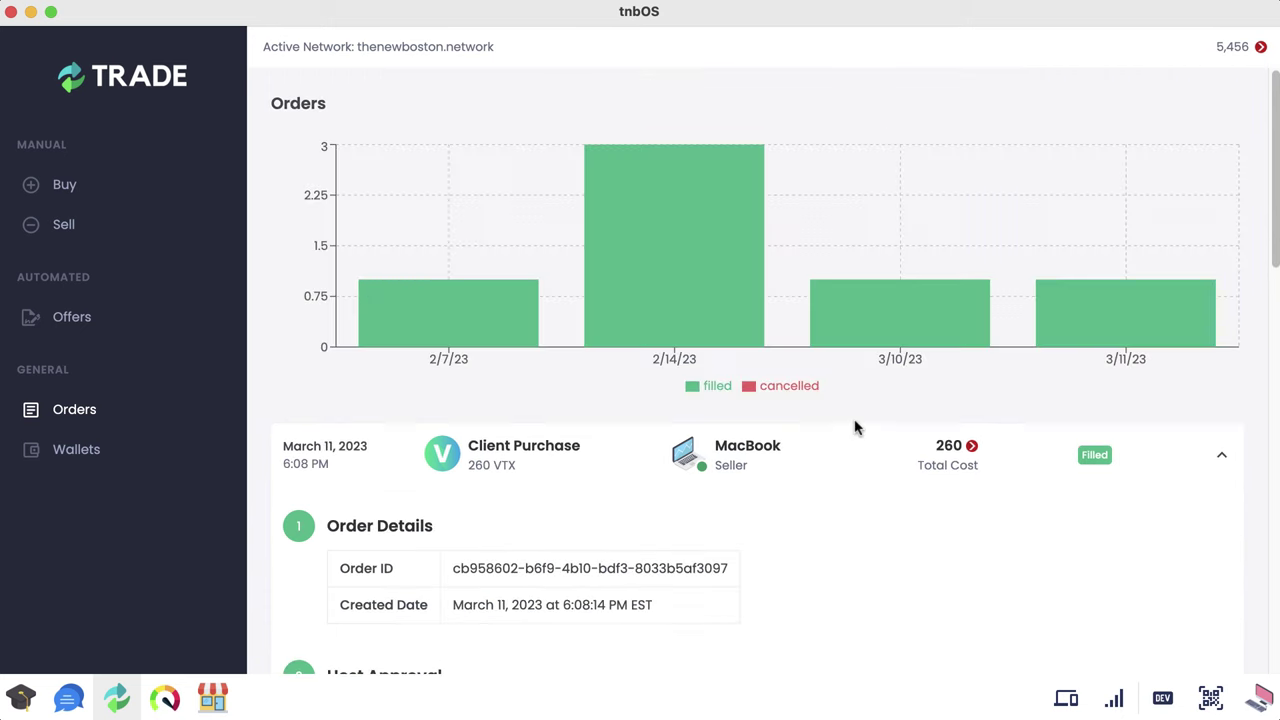
pyautogui.click(862, 431)
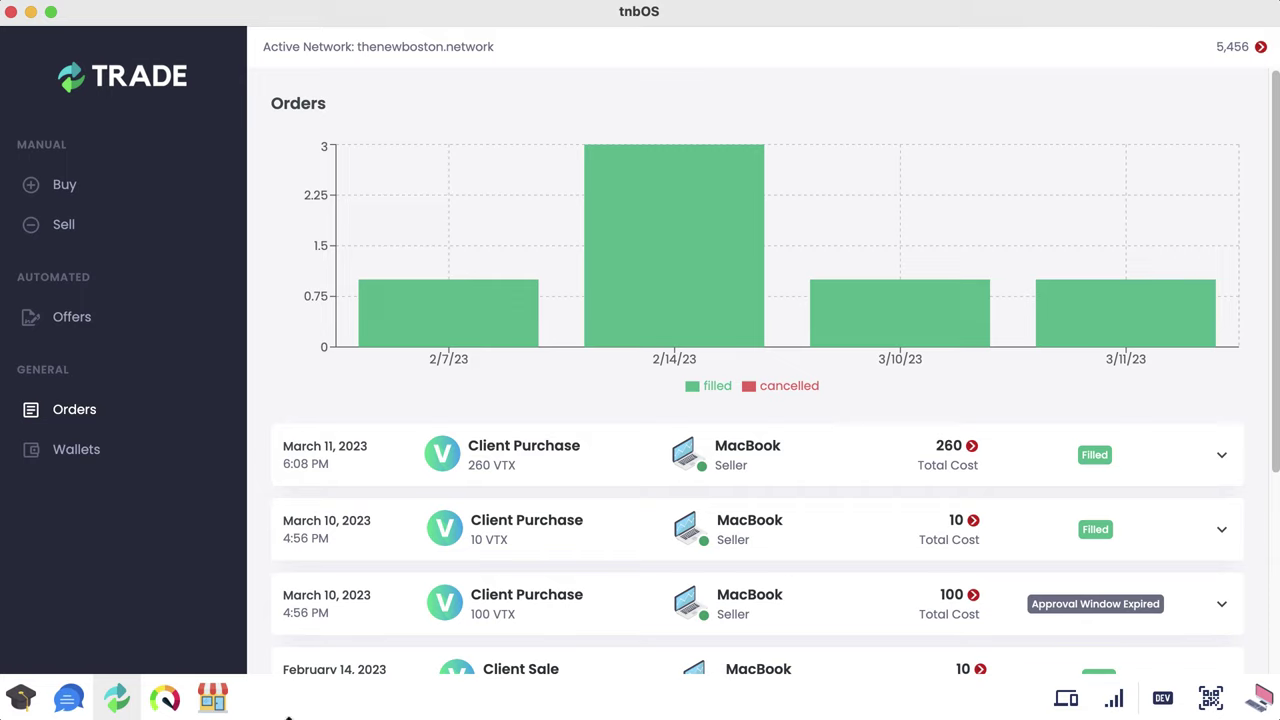
# Step: Cycle through the dock apps, then view the VTX and TNB wallets in Trade
pyautogui.click(165, 697)
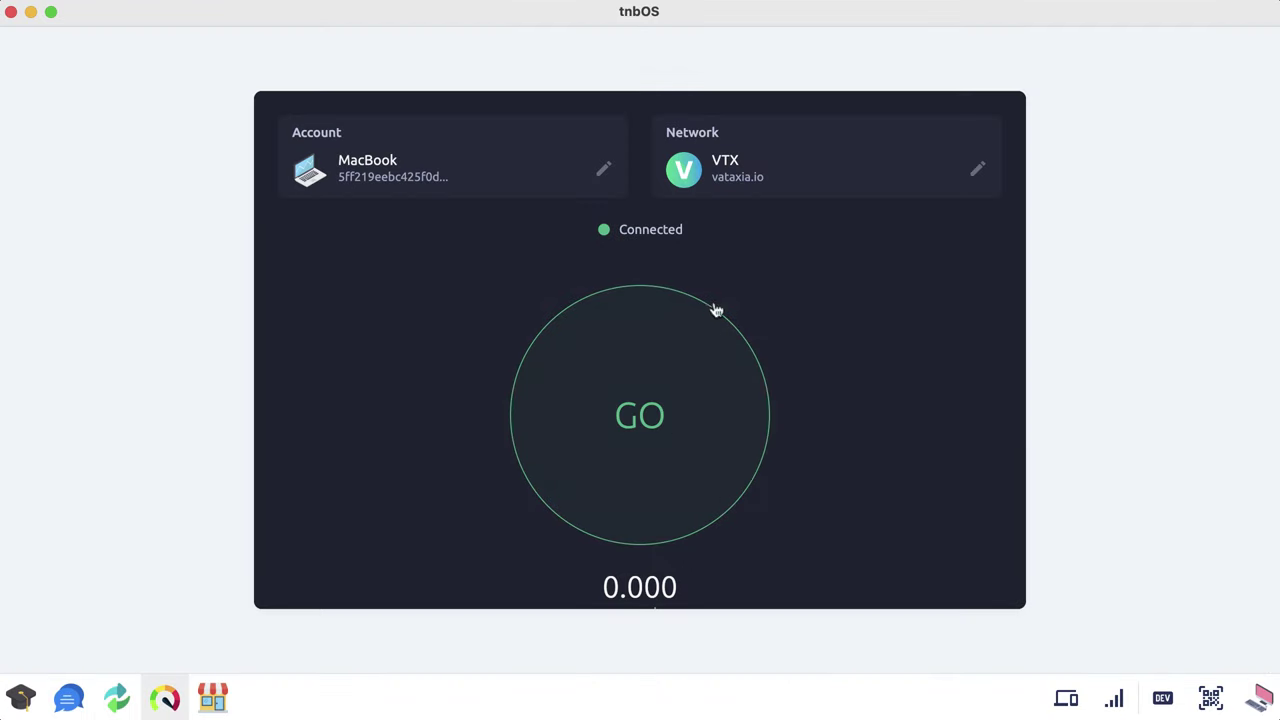
pyautogui.click(210, 697)
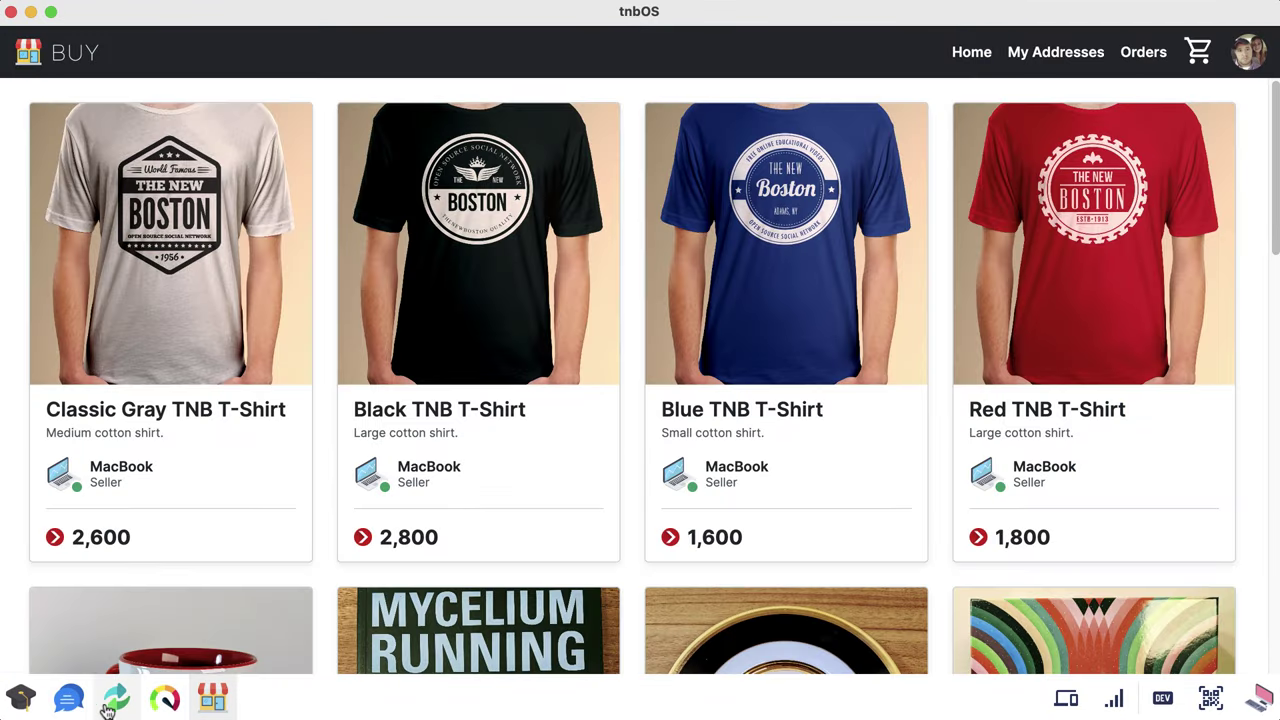
pyautogui.click(113, 700)
pyautogui.click(91, 457)
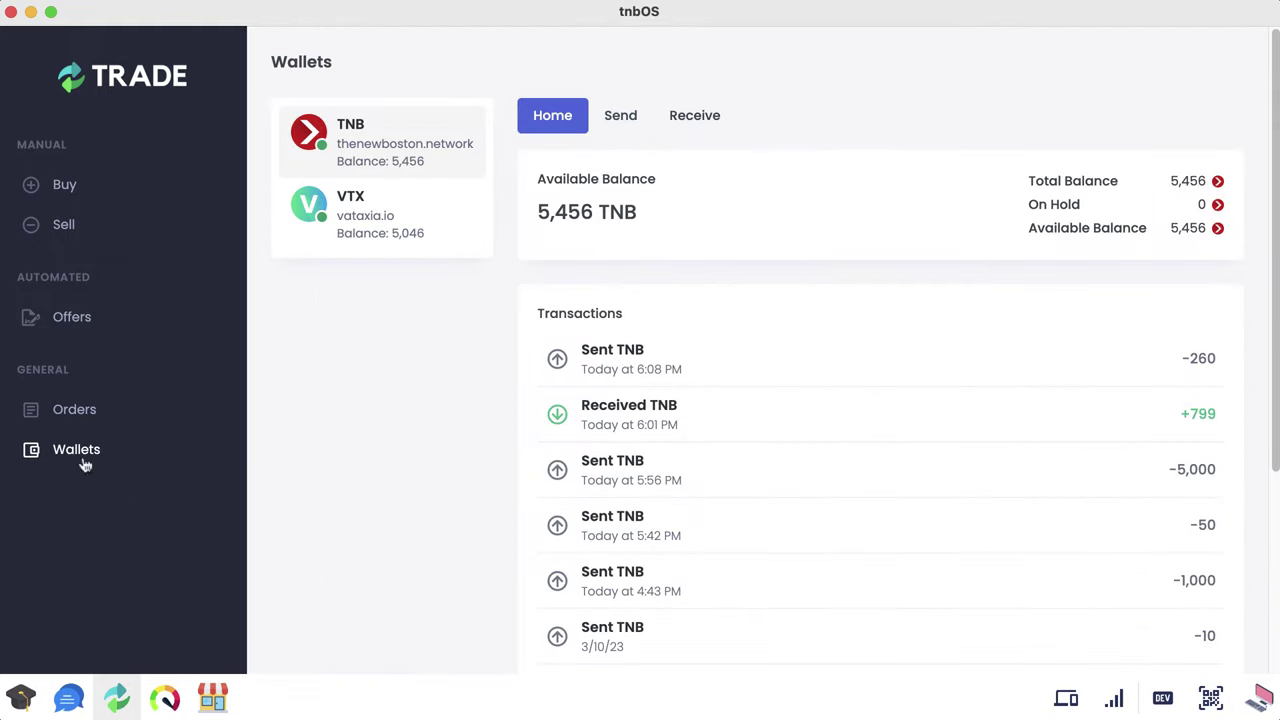
pyautogui.click(400, 228)
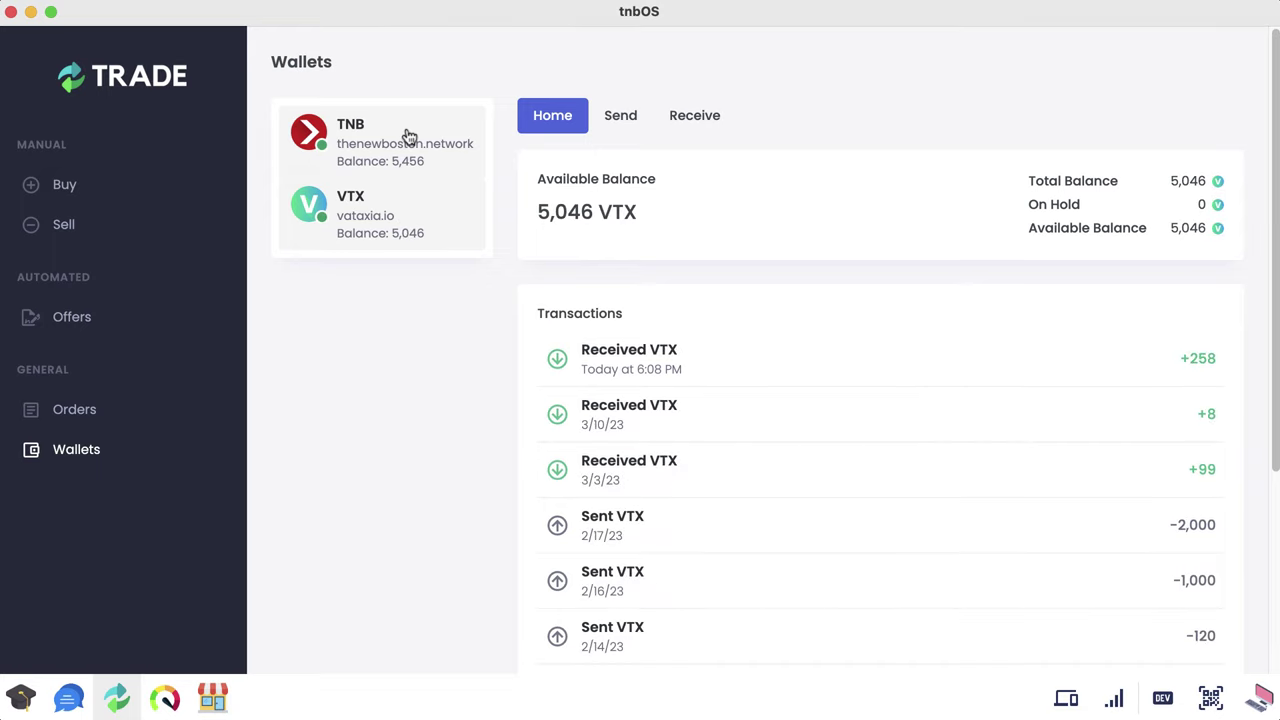
pyautogui.click(409, 136)
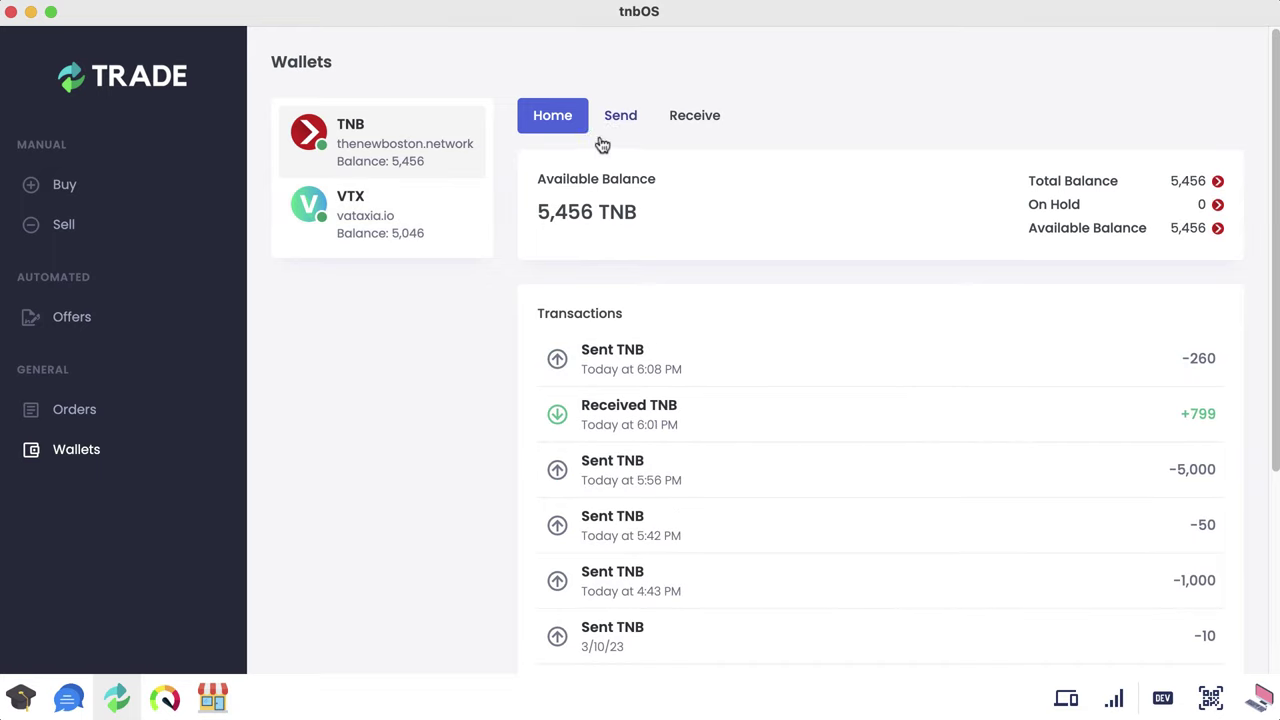
# Step: Browse the TNB wallet's Send, Receive, and Home tabs
pyautogui.scroll(-2, 923, 403)
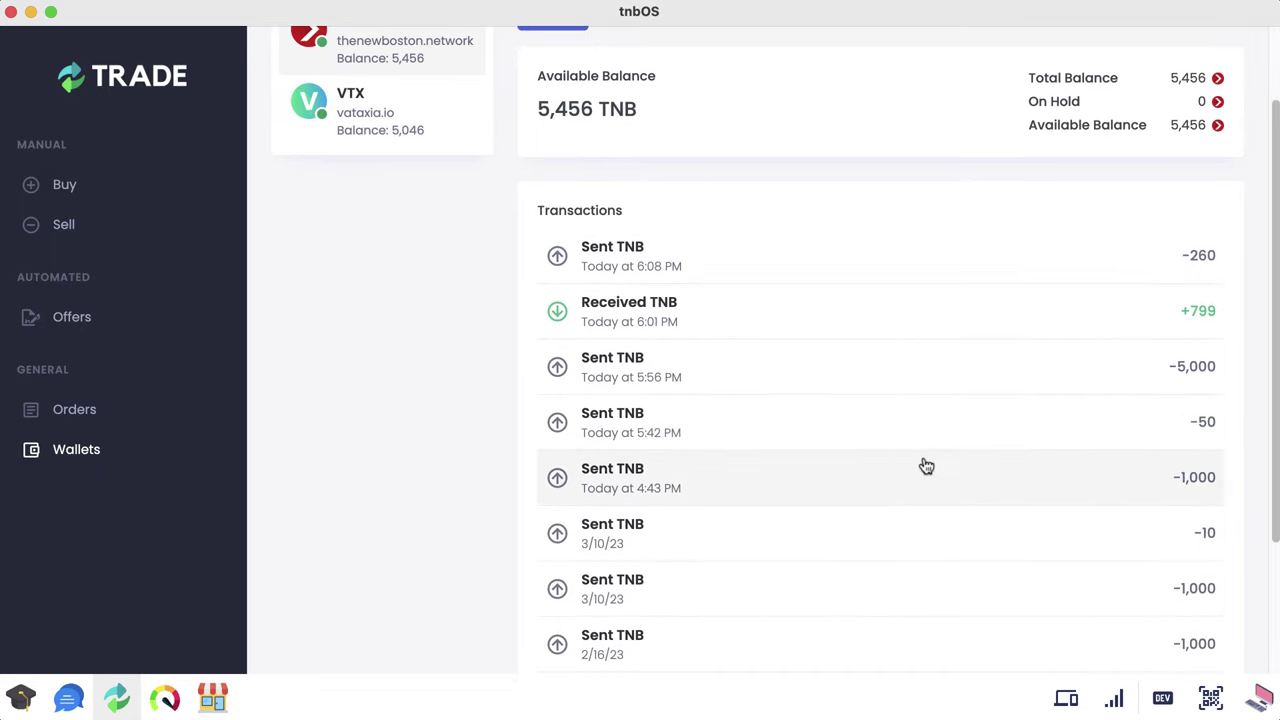
pyautogui.scroll(2, 925, 466)
pyautogui.click(611, 122)
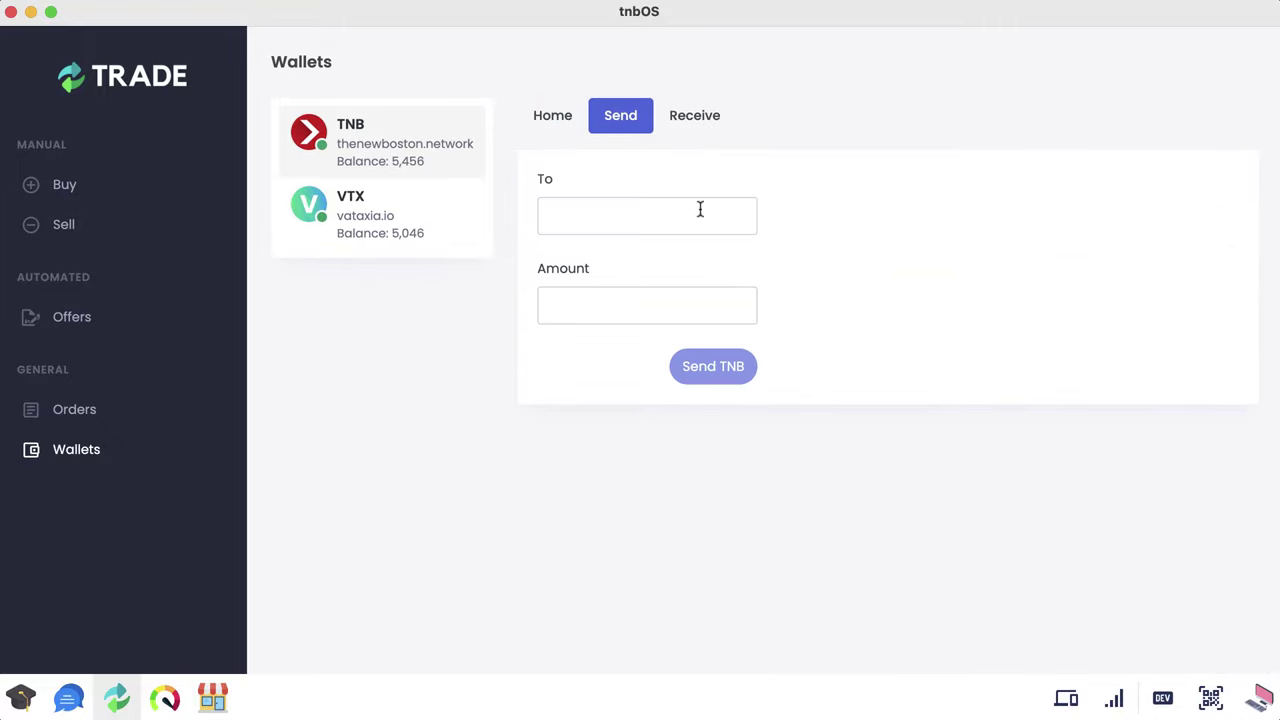
pyautogui.click(690, 122)
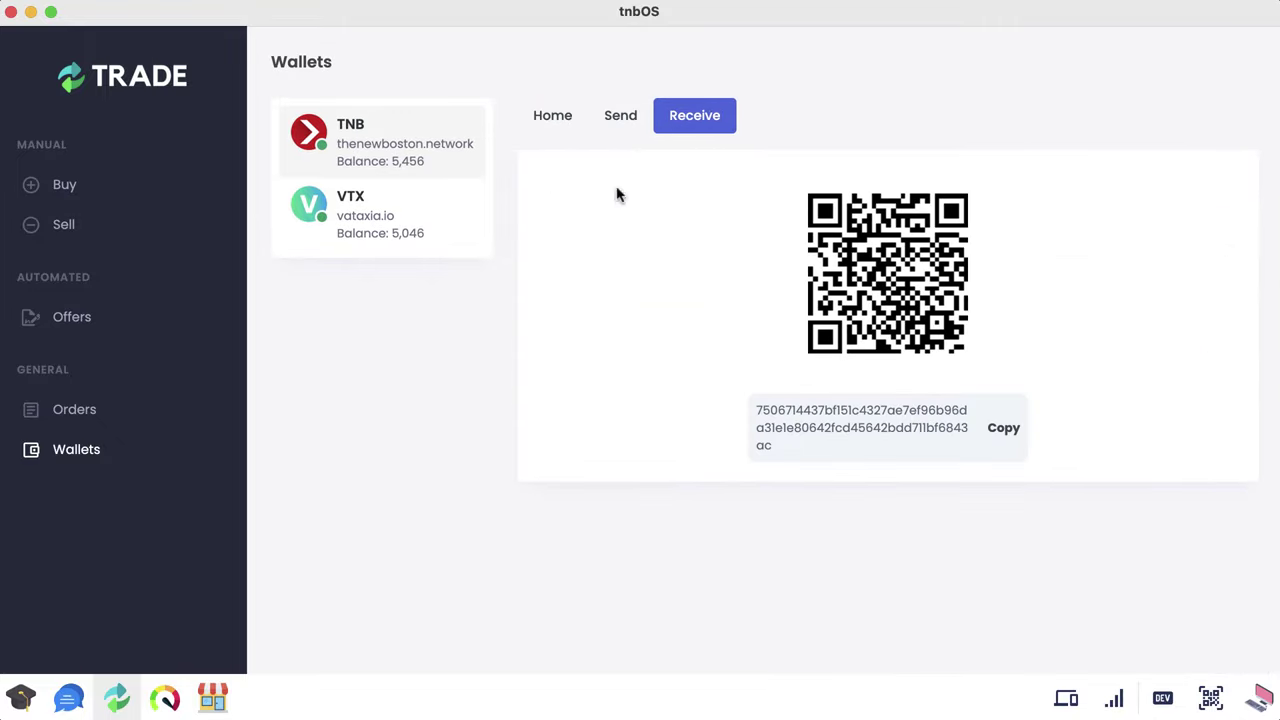
pyautogui.click(616, 126)
pyautogui.click(548, 123)
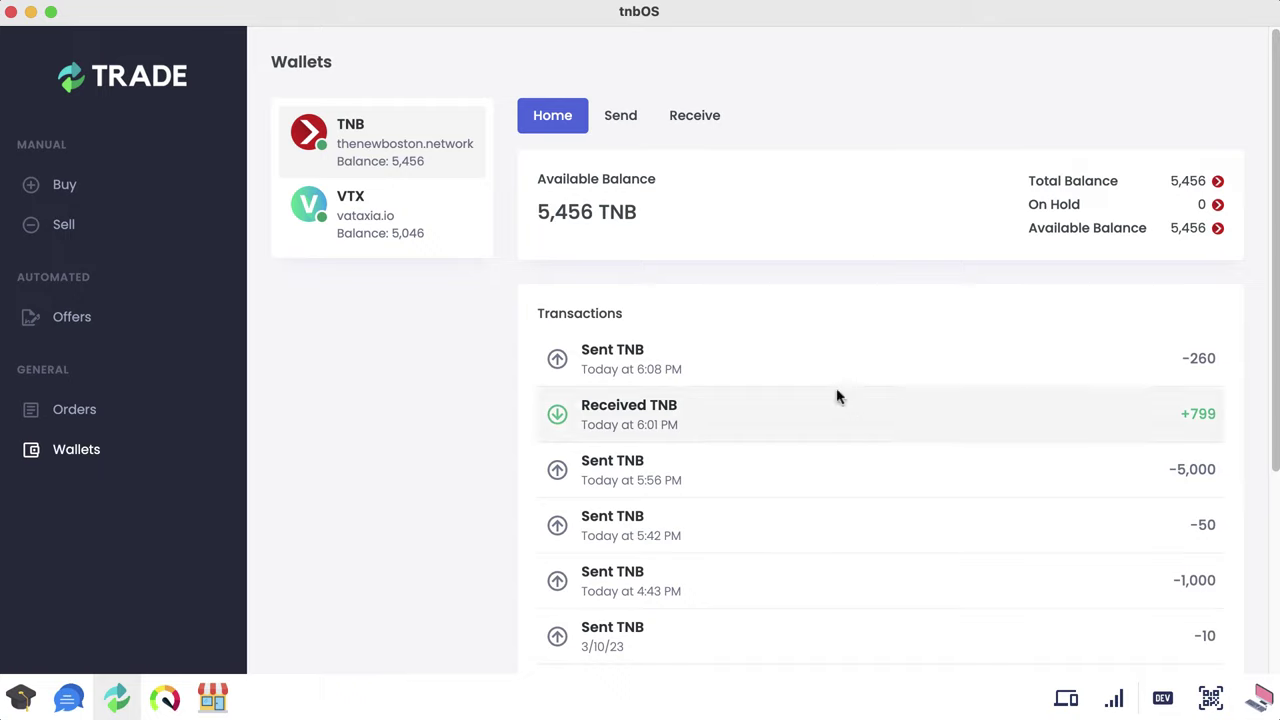
# Step: Visit the Buy and Sell pages, return to Wallets, and minimize the tnbOS window
pyautogui.click(66, 192)
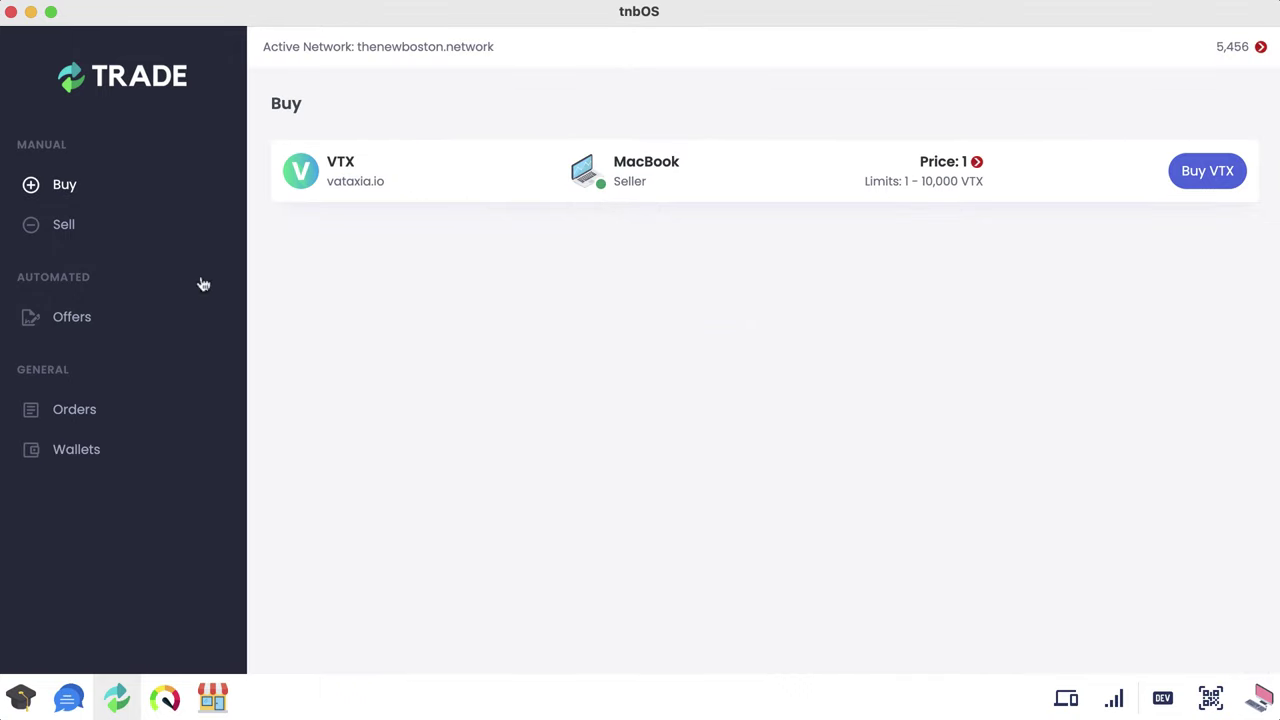
pyautogui.click(82, 229)
pyautogui.click(83, 189)
pyautogui.click(124, 456)
pyautogui.scroll(-5, 677, 434)
pyautogui.scroll(5, 686, 449)
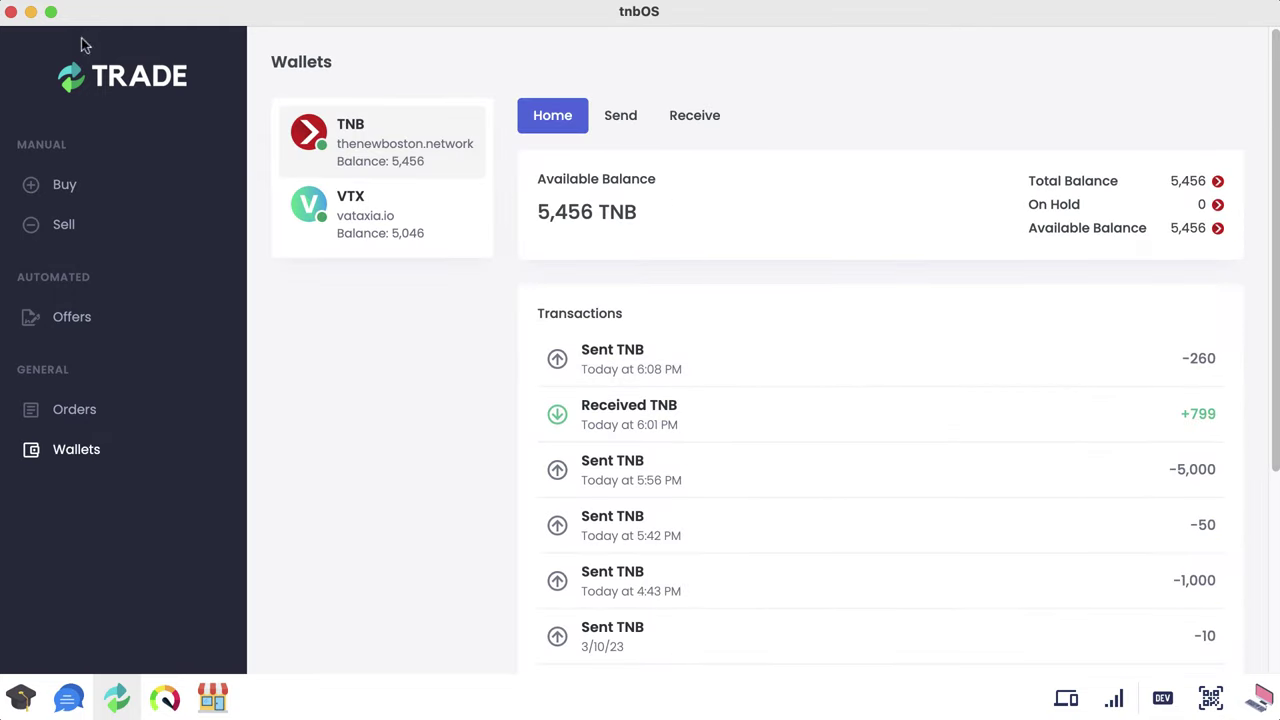
pyautogui.click(31, 13)
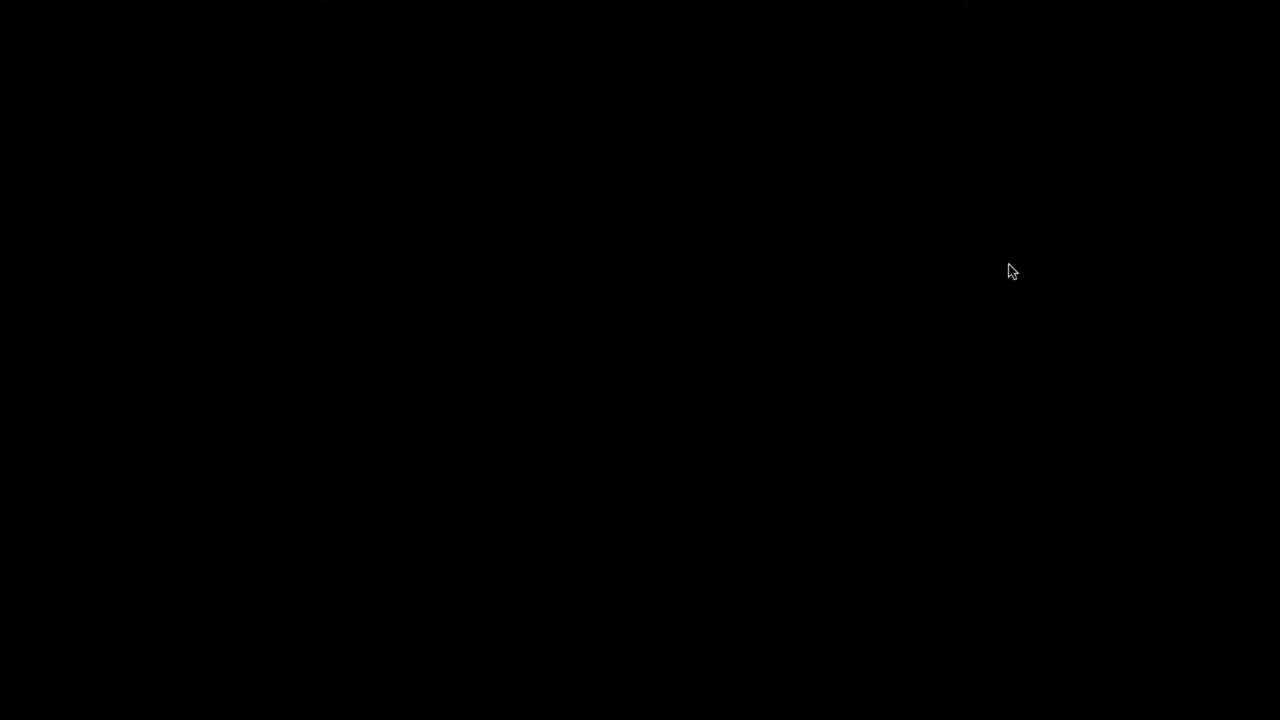
# Step: Bring the Chrome window with the Figma SuppCoins Desktop view design back to the front
pyautogui.press('super+Tab')
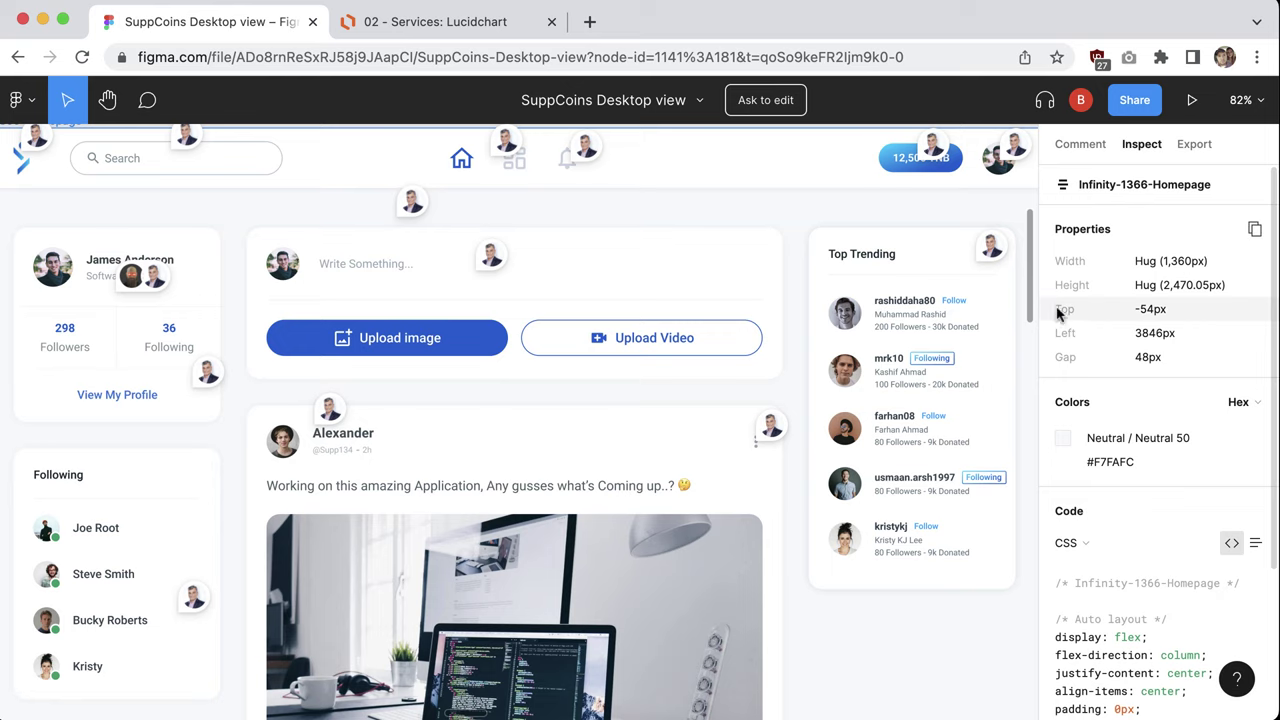
# Step: Switch from Figma to the '02 - Services' Lucidchart diagram with the TNB cloud and two laptops
pyautogui.moveTo(1040, 295)
pyautogui.mouseDown()
pyautogui.moveTo(1038, 357)
pyautogui.moveTo(1043, 263)
pyautogui.moveTo(1046, 280)
pyautogui.mouseUp()
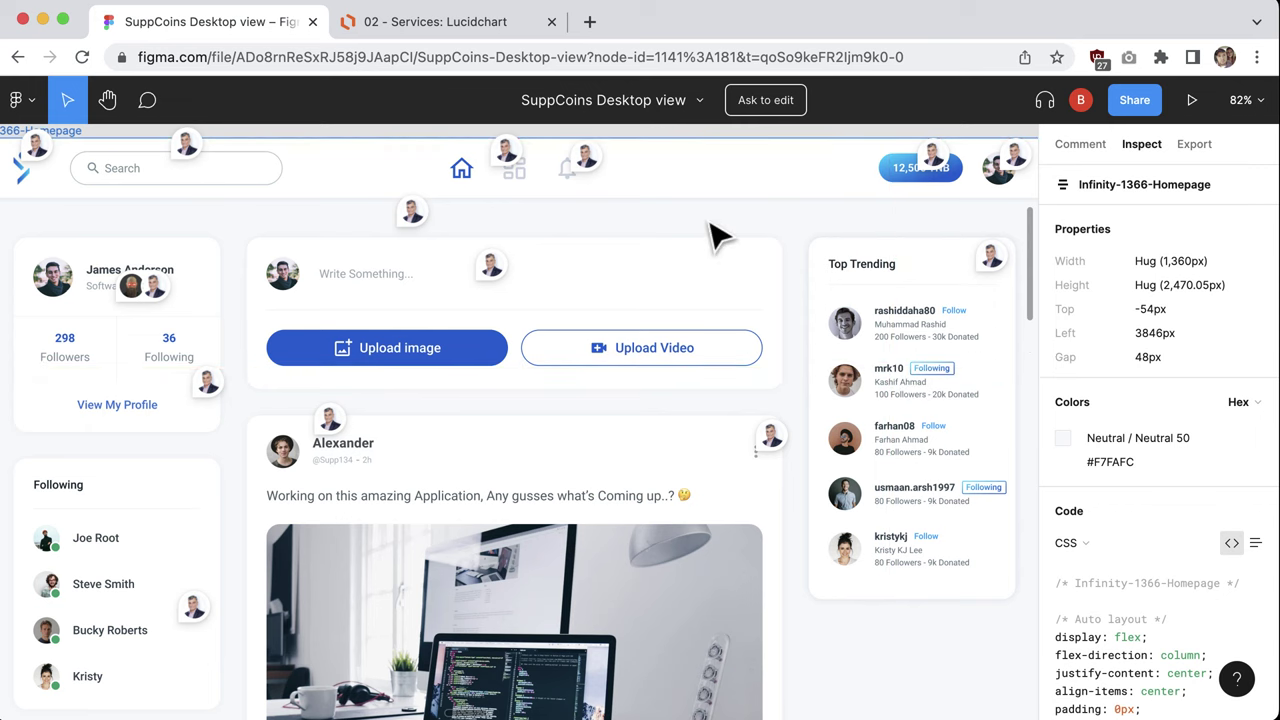
pyautogui.click(472, 24)
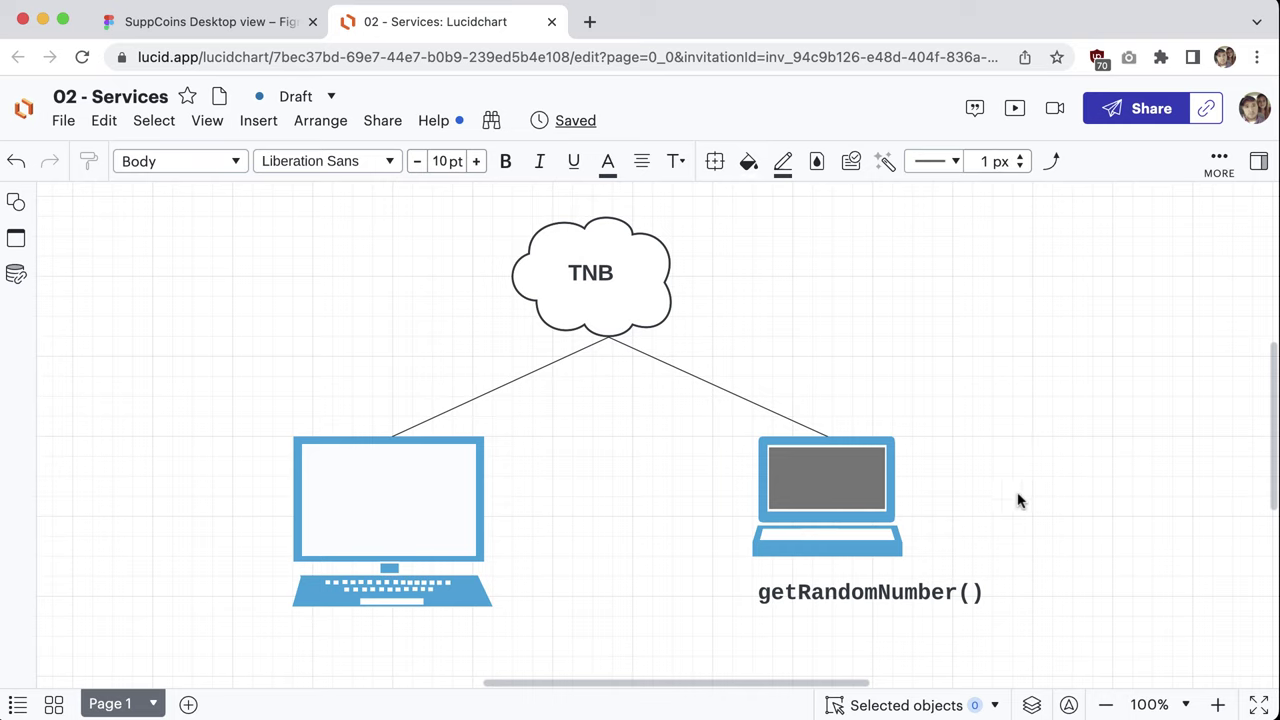
# Step: Duplicate the laptop and its getRandomNumber() label to the right of the original
pyautogui.scroll(-1, 1114, 660)
pyautogui.moveTo(1105, 616); pyautogui.dragTo(908, 562)
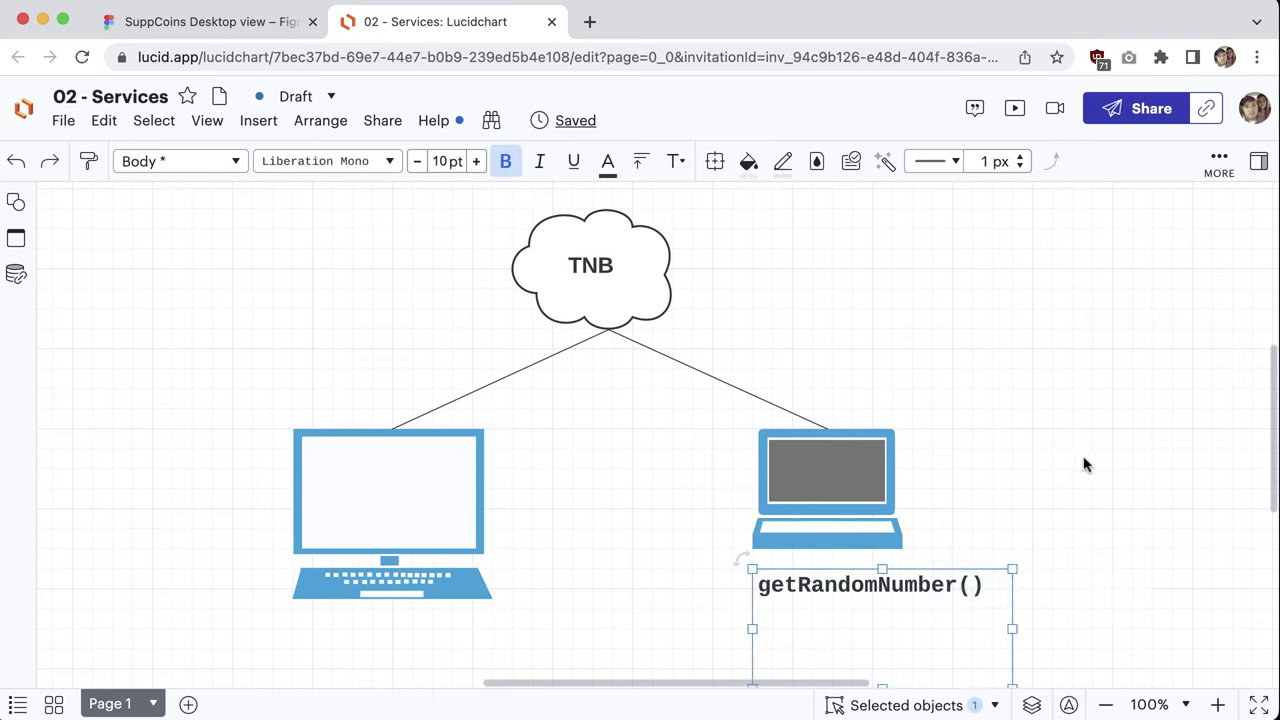
pyautogui.click(1060, 478)
pyautogui.click(457, 509)
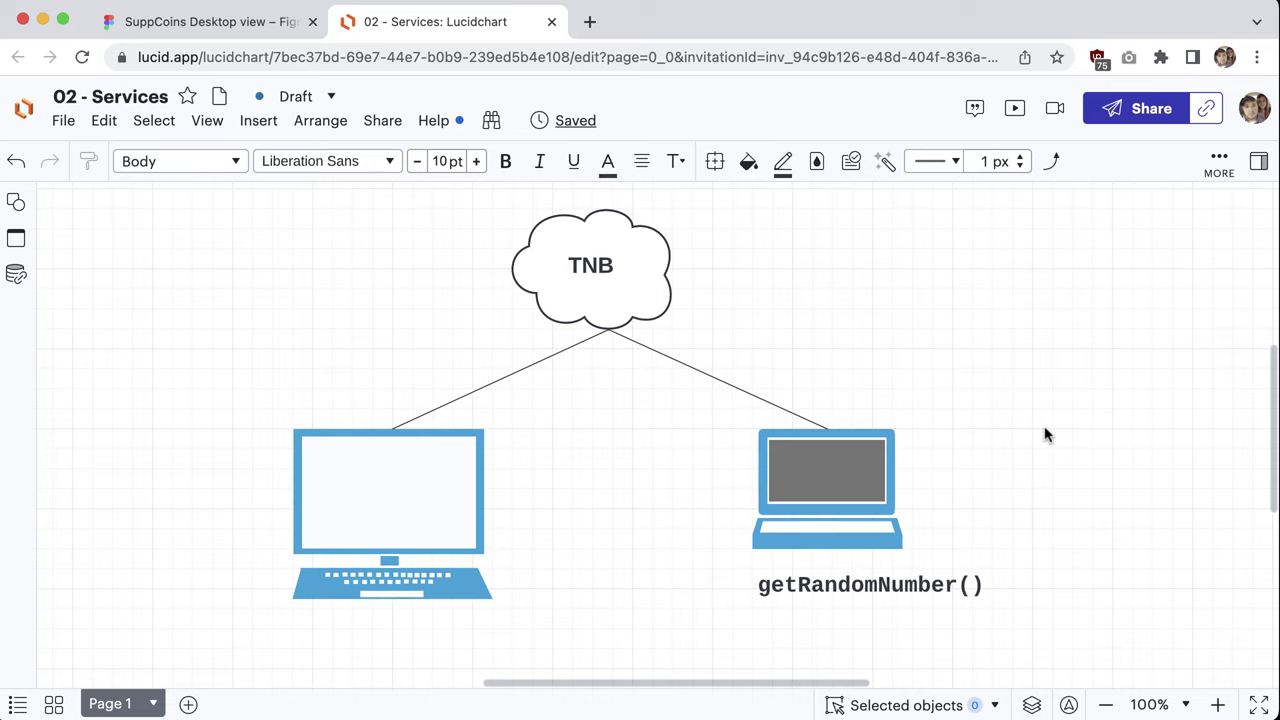
pyautogui.moveTo(1060, 480)
pyautogui.mouseDown()
pyautogui.moveTo(746, 477)
pyautogui.moveTo(766, 485)
pyautogui.mouseUp()
pyautogui.moveTo(811, 597)
pyautogui.mouseDown()
pyautogui.moveTo(720, 577)
pyautogui.moveTo(430, 420)
pyautogui.mouseUp()
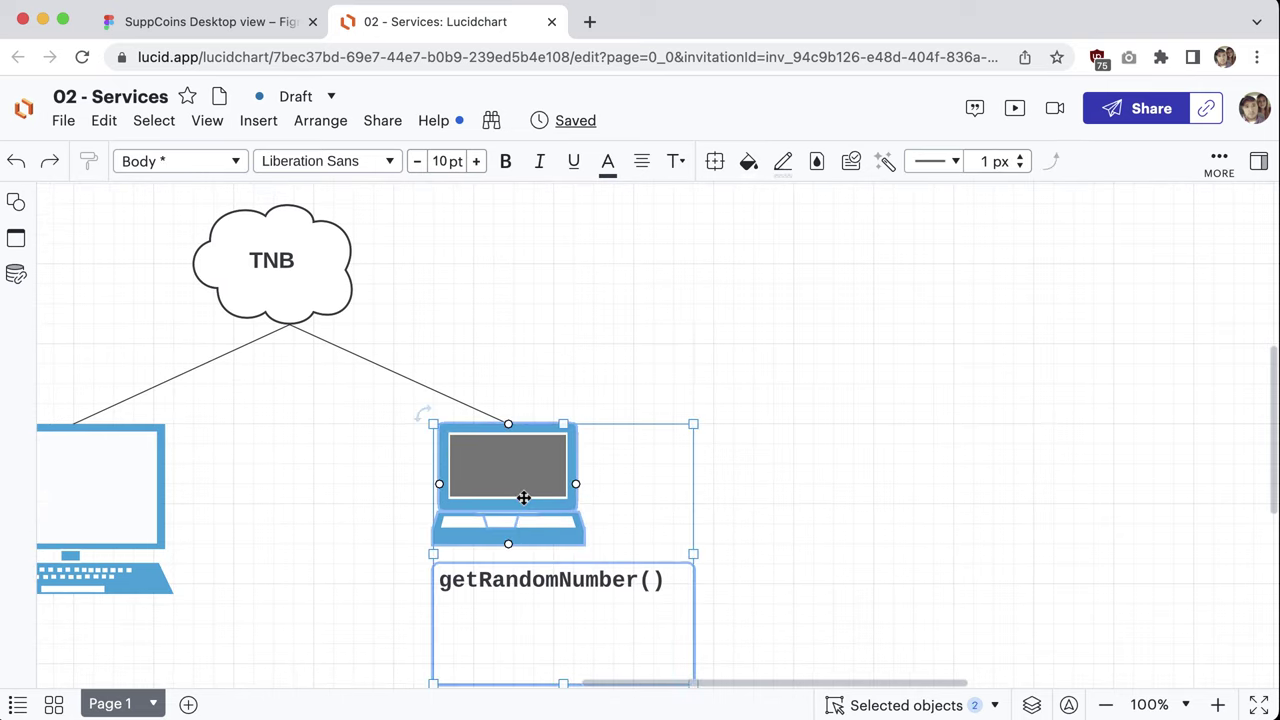
pyautogui.moveTo(523, 497); pyautogui.dragTo(817, 494)
pyautogui.click(1009, 571)
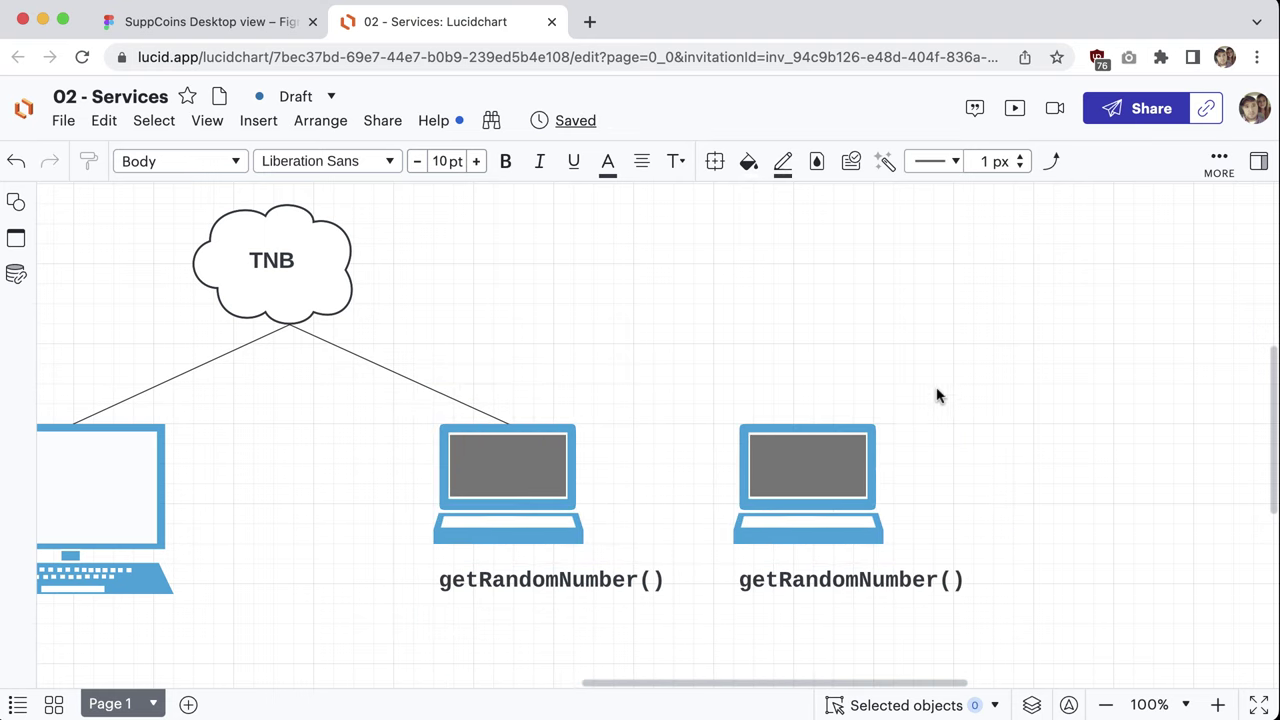
# Step: Nudge the copied laptop further right and draw a connector from it toward TNB
pyautogui.moveTo(754, 376); pyautogui.dragTo(916, 584)
pyautogui.moveTo(838, 478); pyautogui.dragTo(875, 478)
pyautogui.scroll(-1, 886, 349)
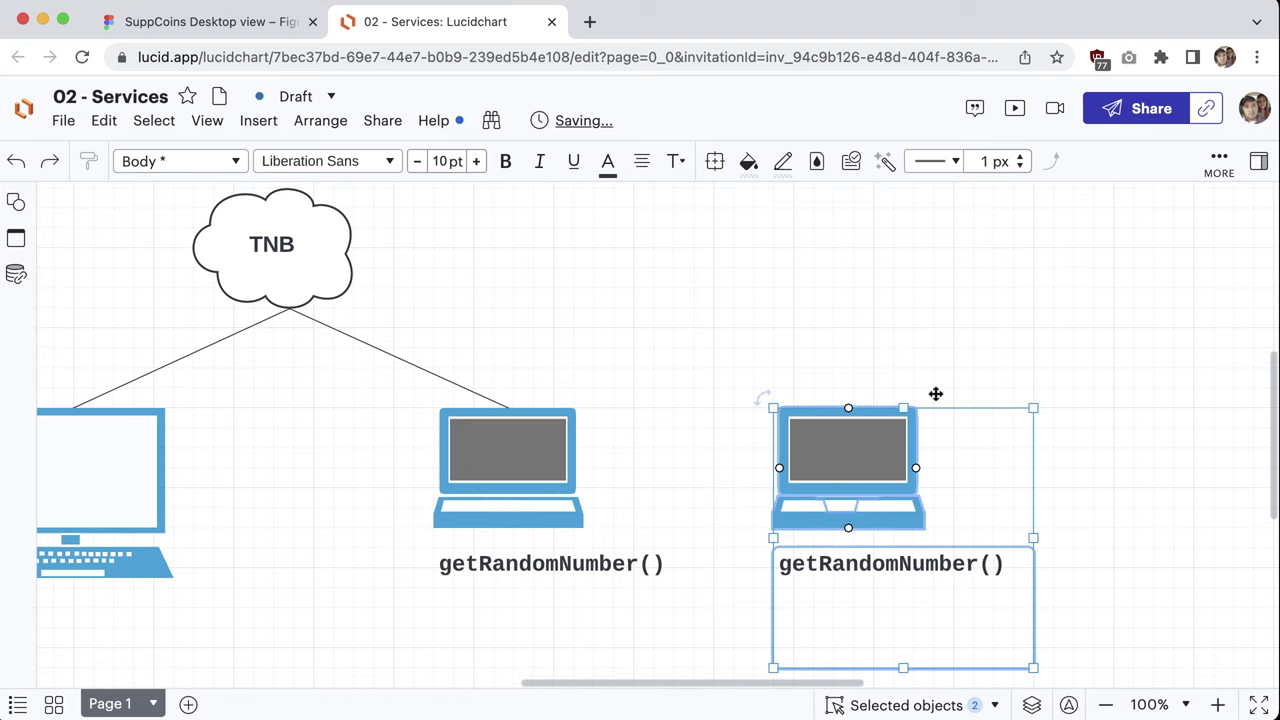
pyautogui.click(853, 324)
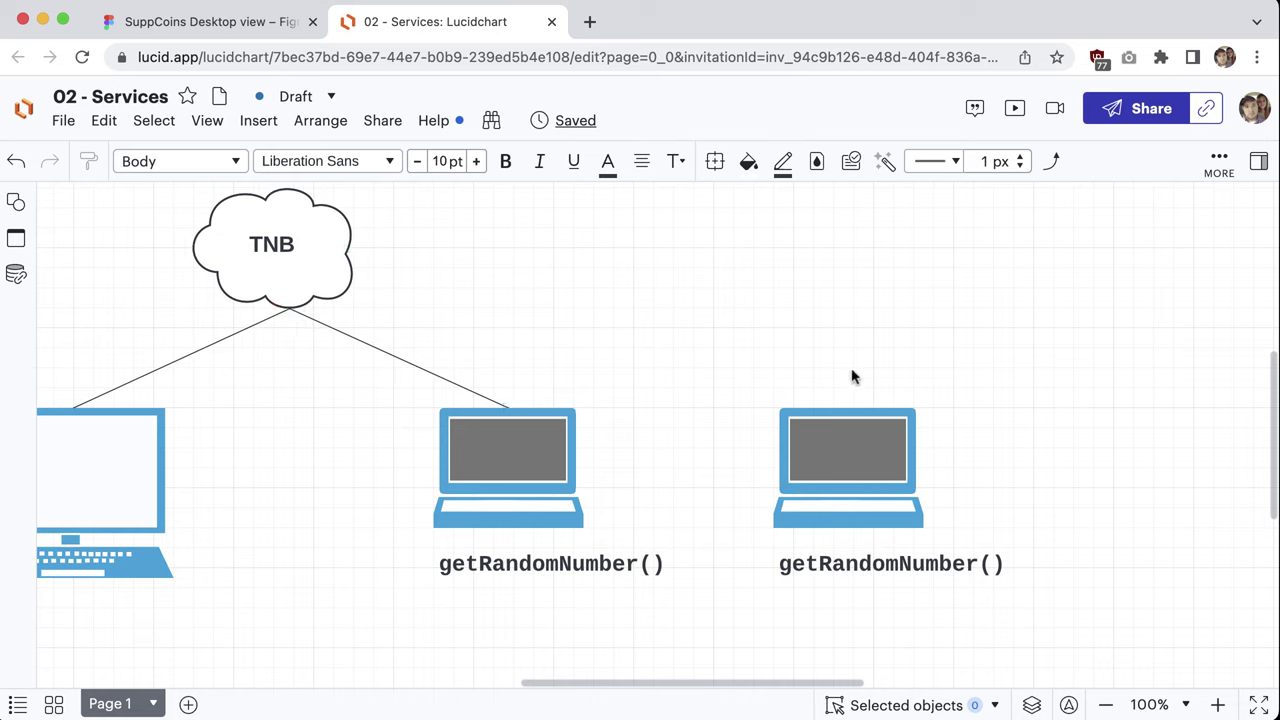
pyautogui.moveTo(848, 407); pyautogui.dragTo(434, 310)
# Step: Replace the curved connector with a straight line from the new laptop to the TNB cloud
pyautogui.press('super+z')
pyautogui.click(1052, 163)
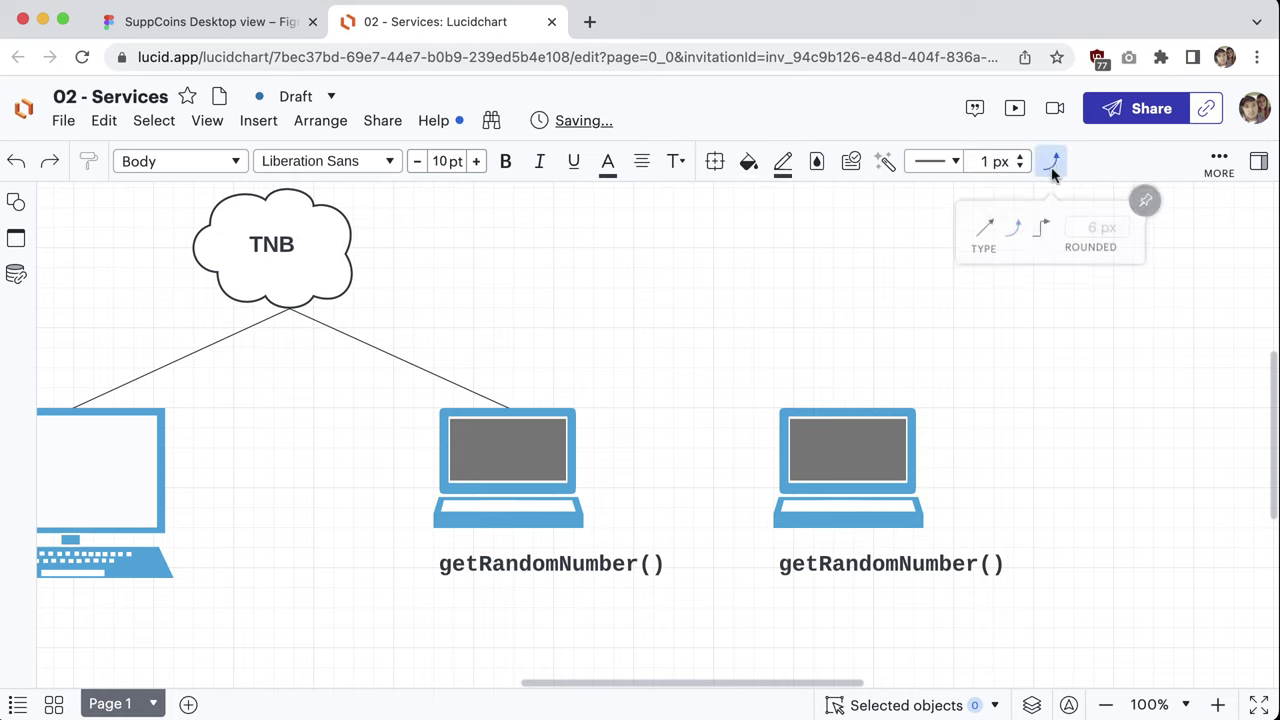
pyautogui.click(984, 230)
pyautogui.click(848, 407)
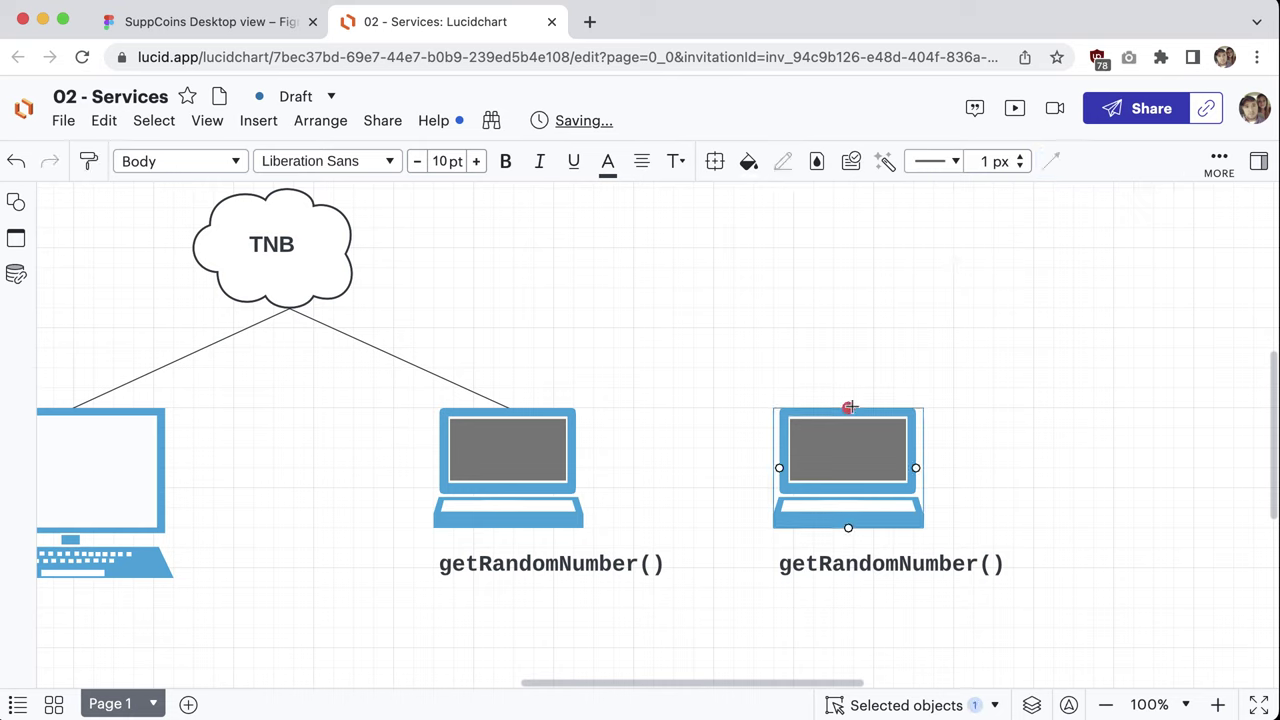
pyautogui.moveTo(848, 407); pyautogui.dragTo(289, 309)
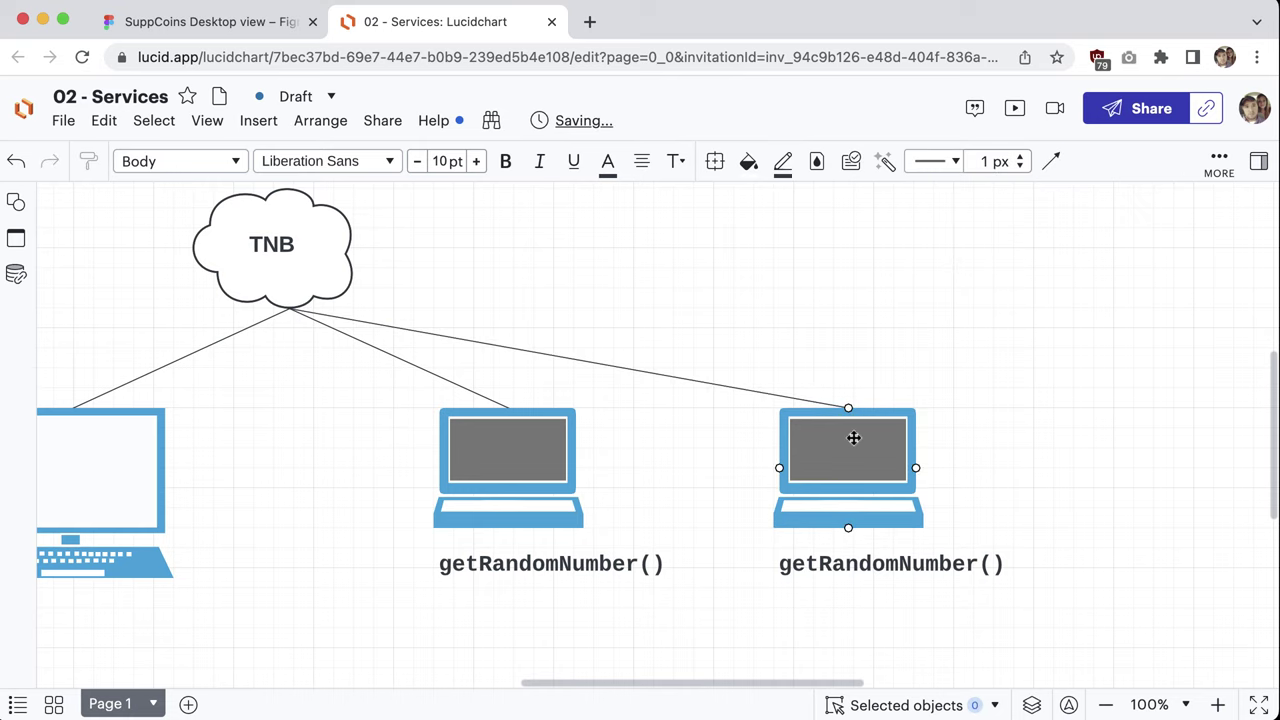
# Step: Relabel the new laptop buyCorn(), eatCorn() and sellCorn() on three lines
pyautogui.click(928, 565)
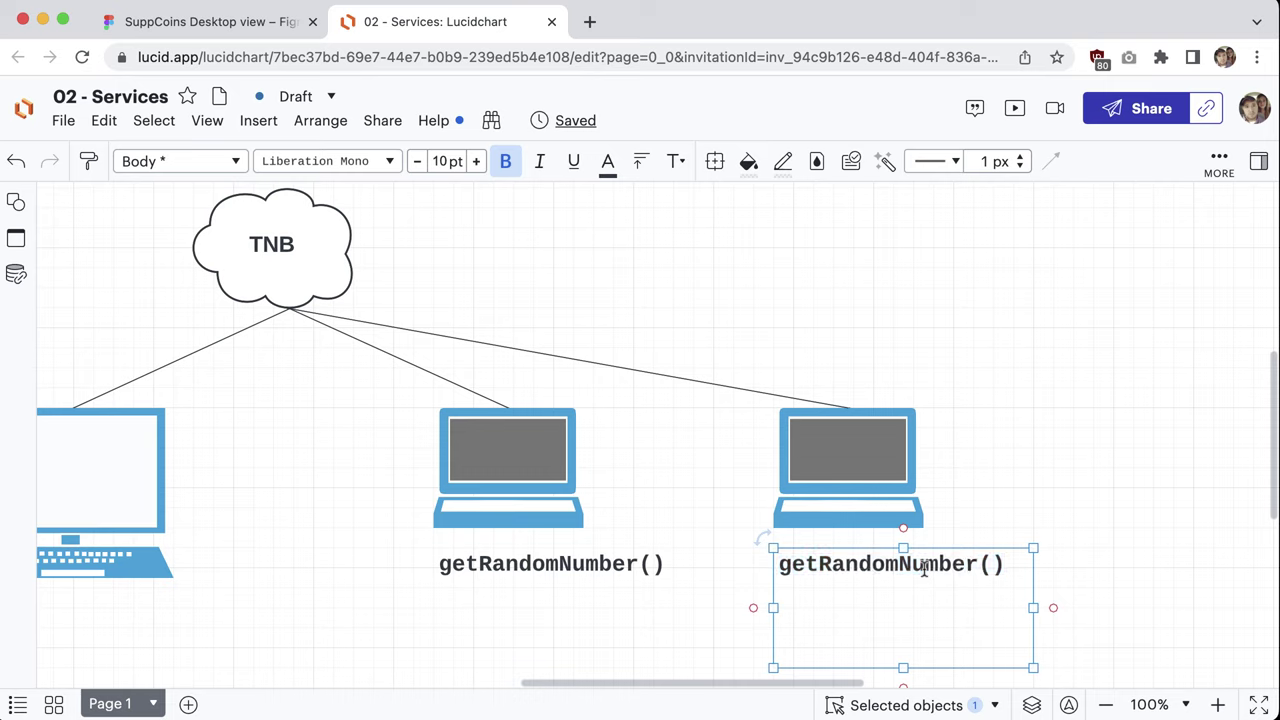
pyautogui.doubleClick(908, 565)
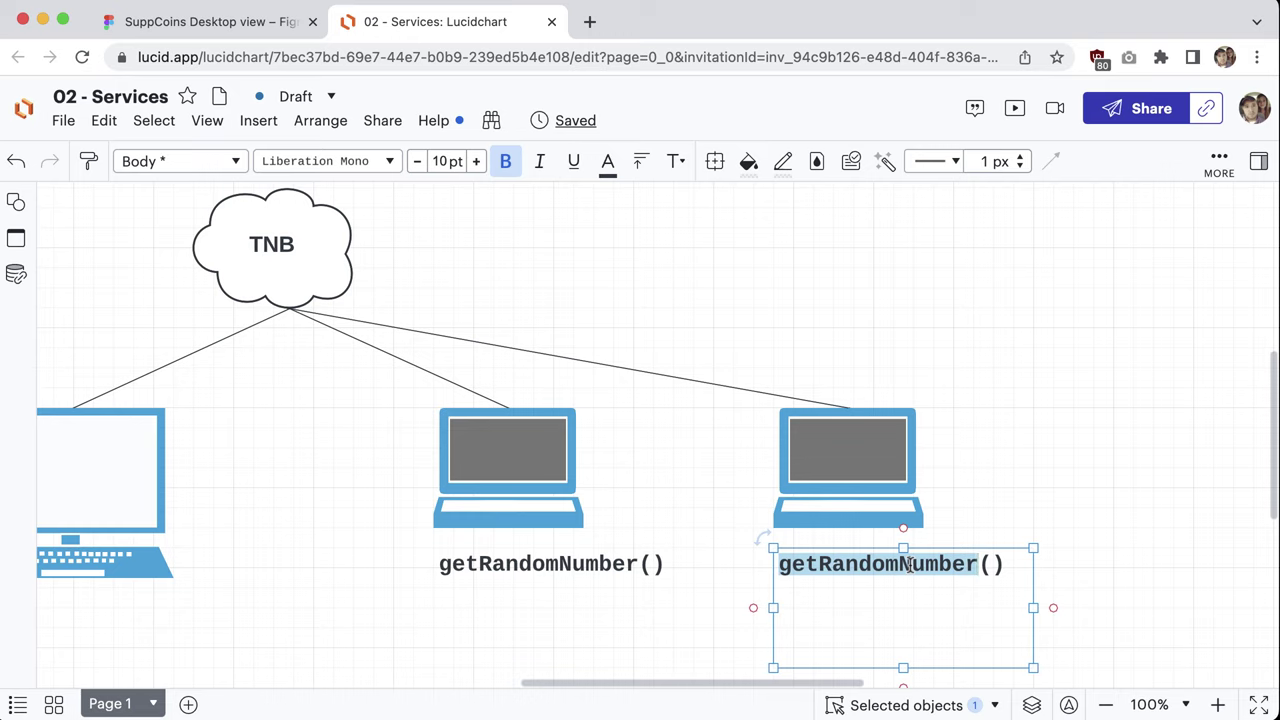
pyautogui.write('buyCorn')
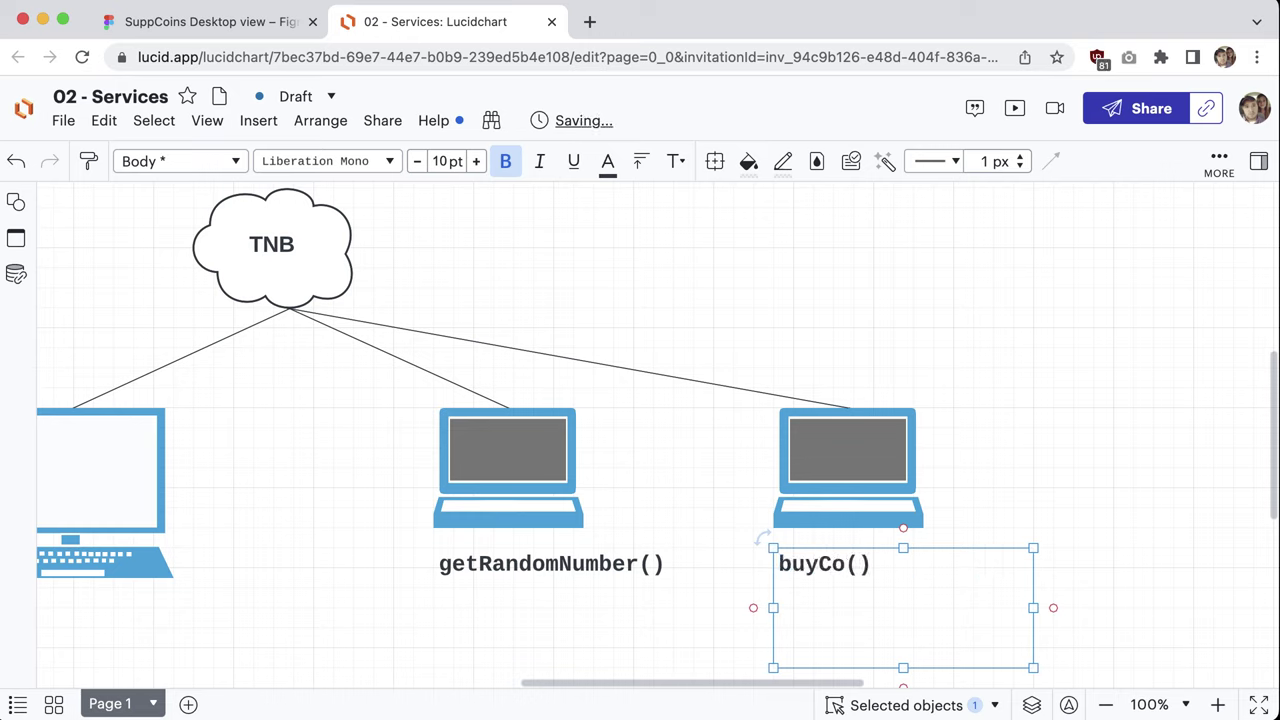
pyautogui.moveTo(900, 563); pyautogui.dragTo(776, 563)
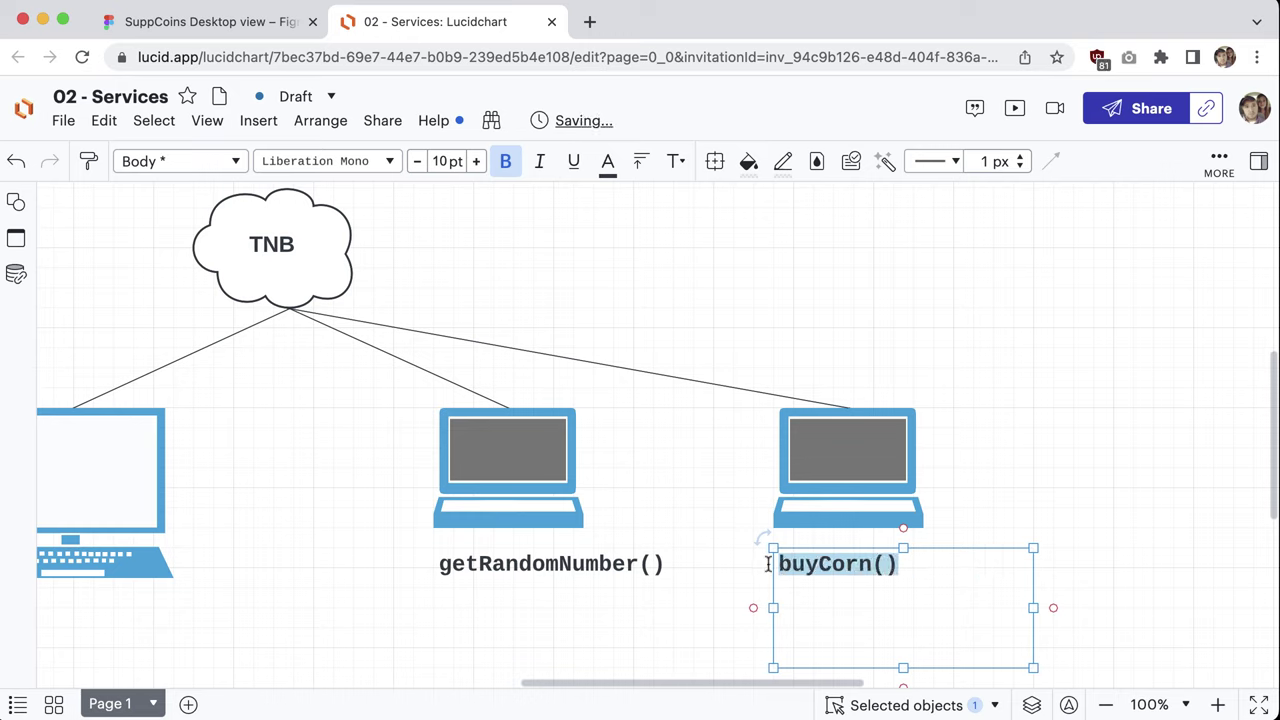
pyautogui.press('Escape')
pyautogui.press('Return')
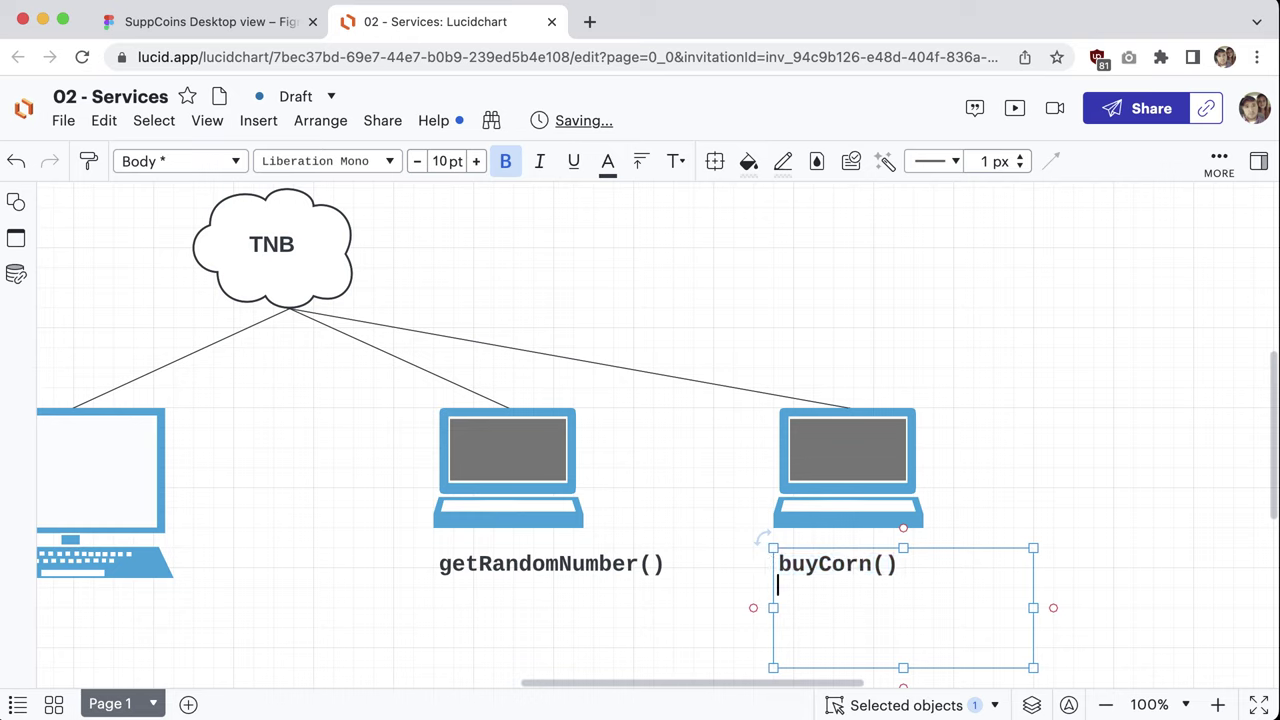
pyautogui.write('eatCorn()')
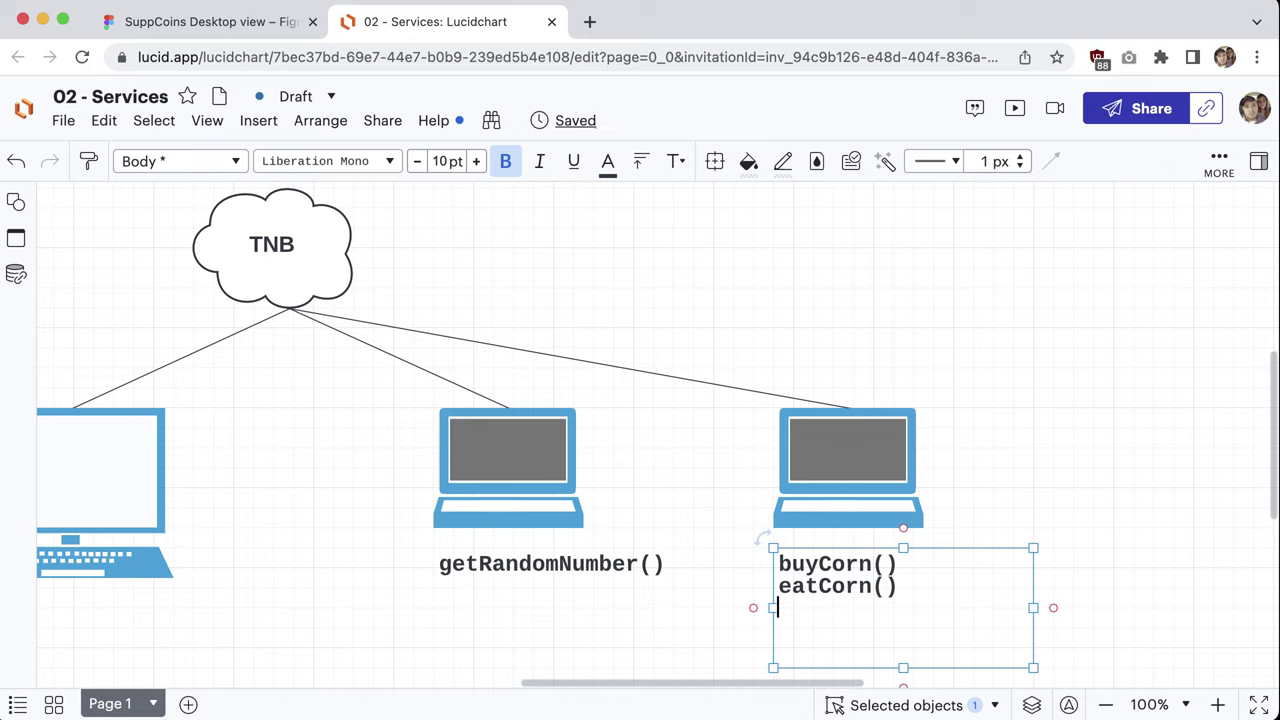
pyautogui.write('sellC')
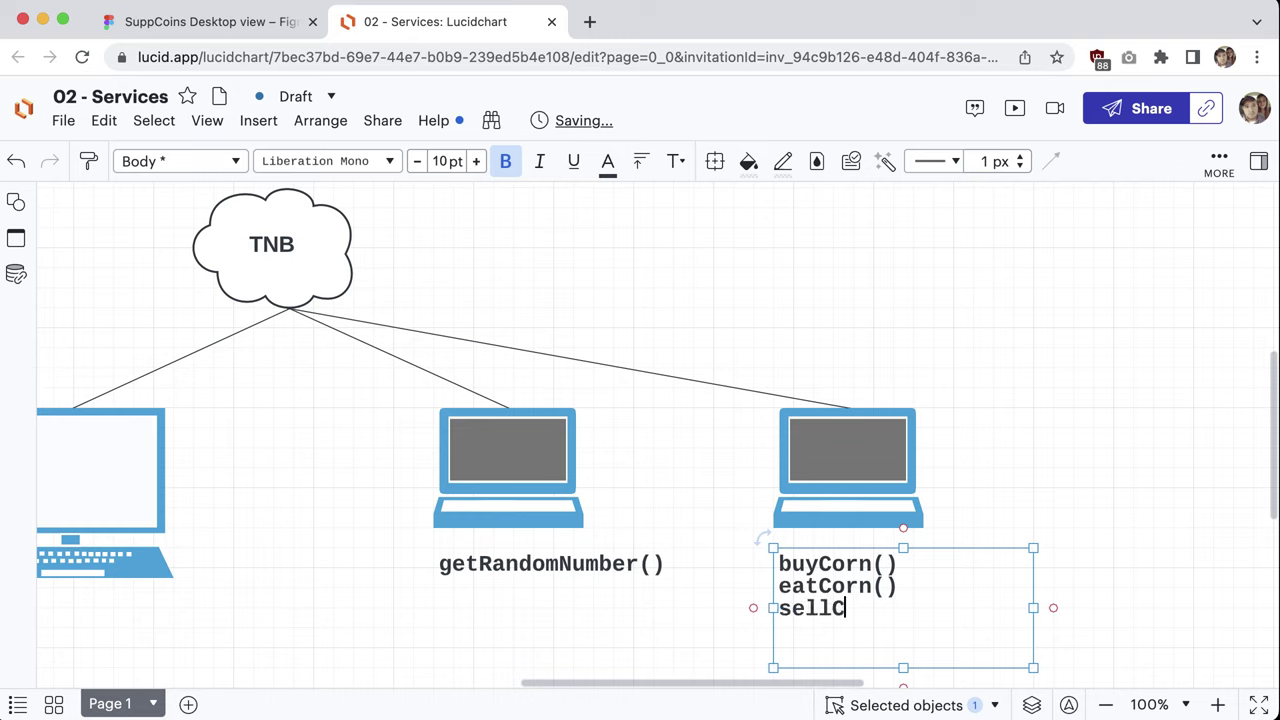
pyautogui.write('orn()')
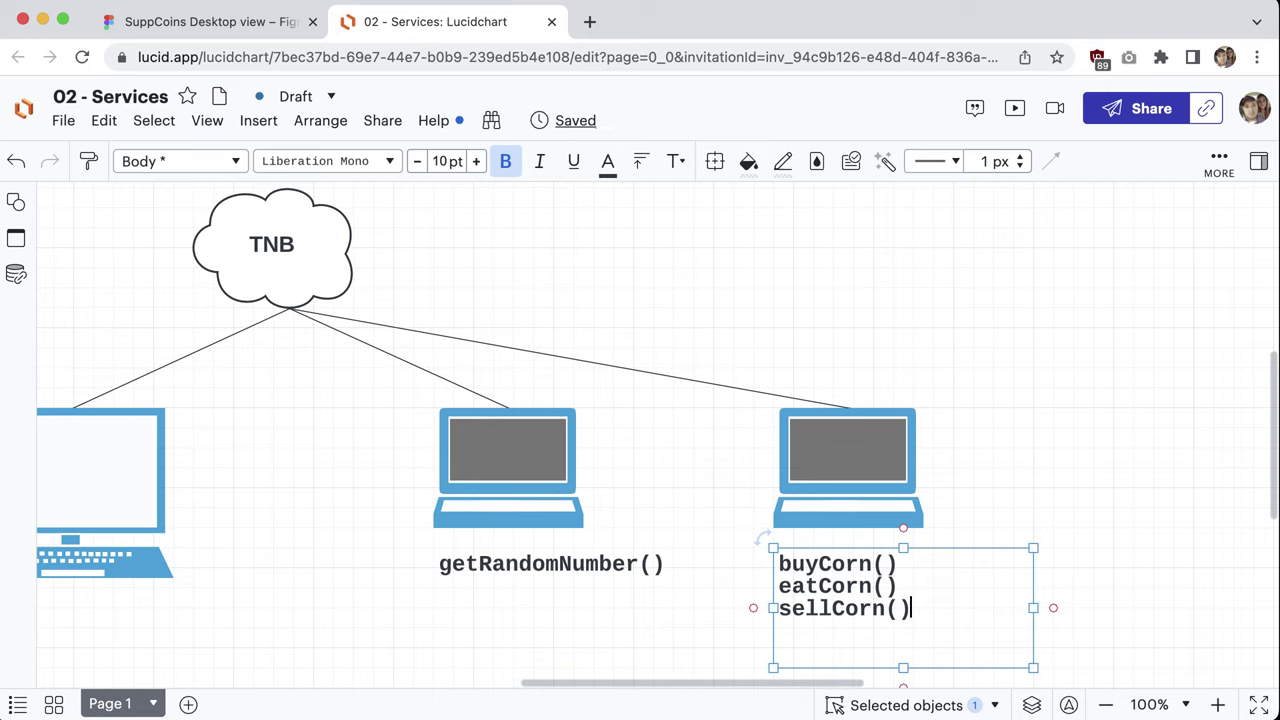
pyautogui.click(933, 325)
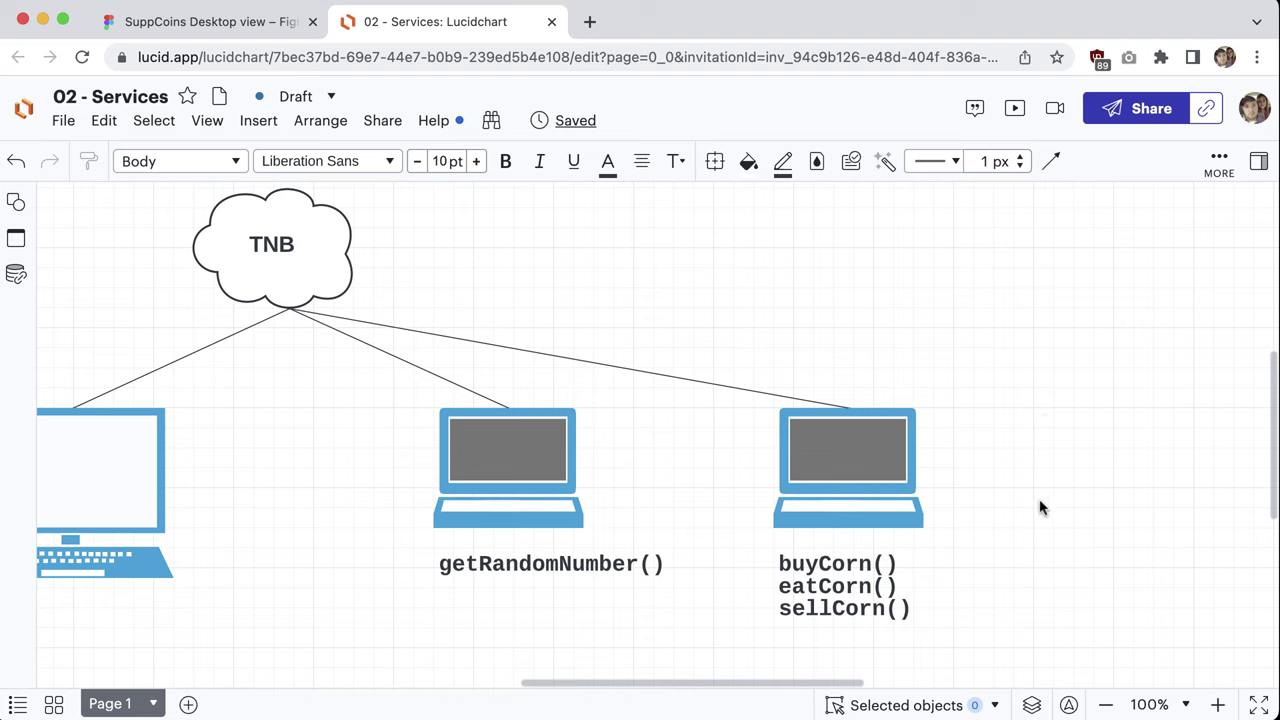
# Step: Duplicate the buyCorn() laptop and its label to the right
pyautogui.moveTo(1033, 608); pyautogui.dragTo(1031, 607)
pyautogui.press('super+z')
pyautogui.moveTo(1055, 362); pyautogui.dragTo(823, 320)
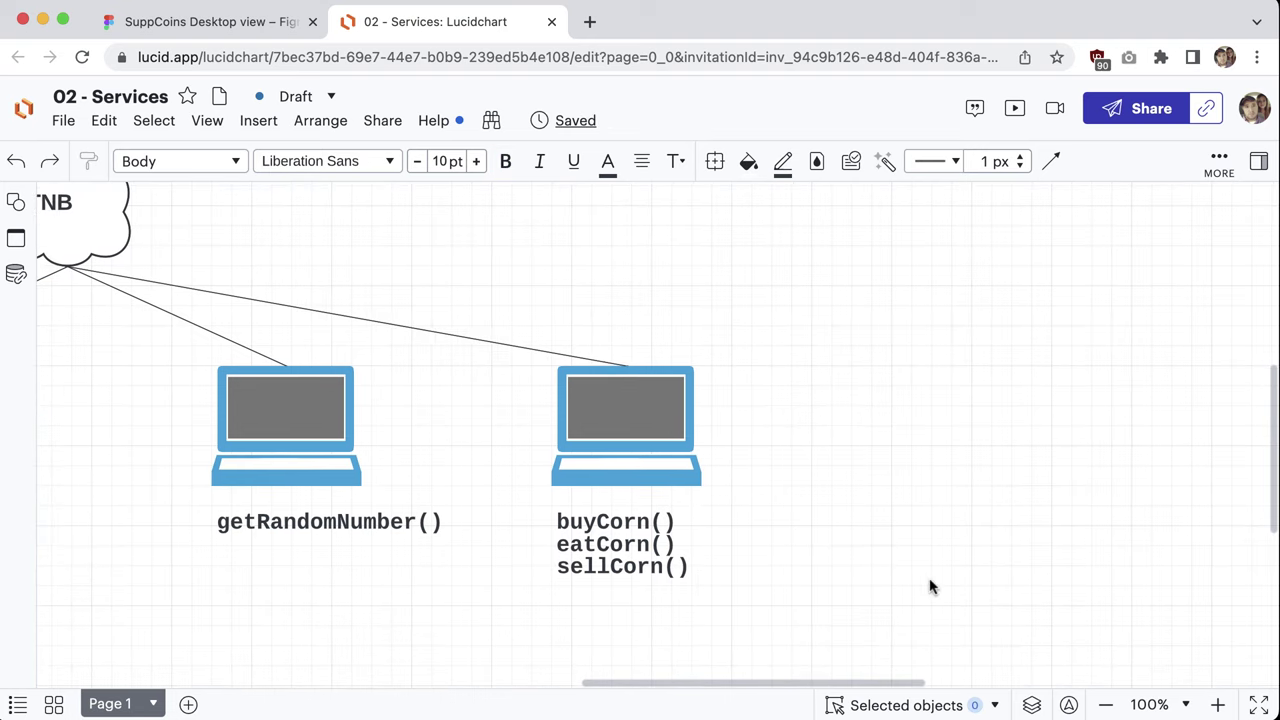
pyautogui.moveTo(930, 587); pyautogui.dragTo(939, 407)
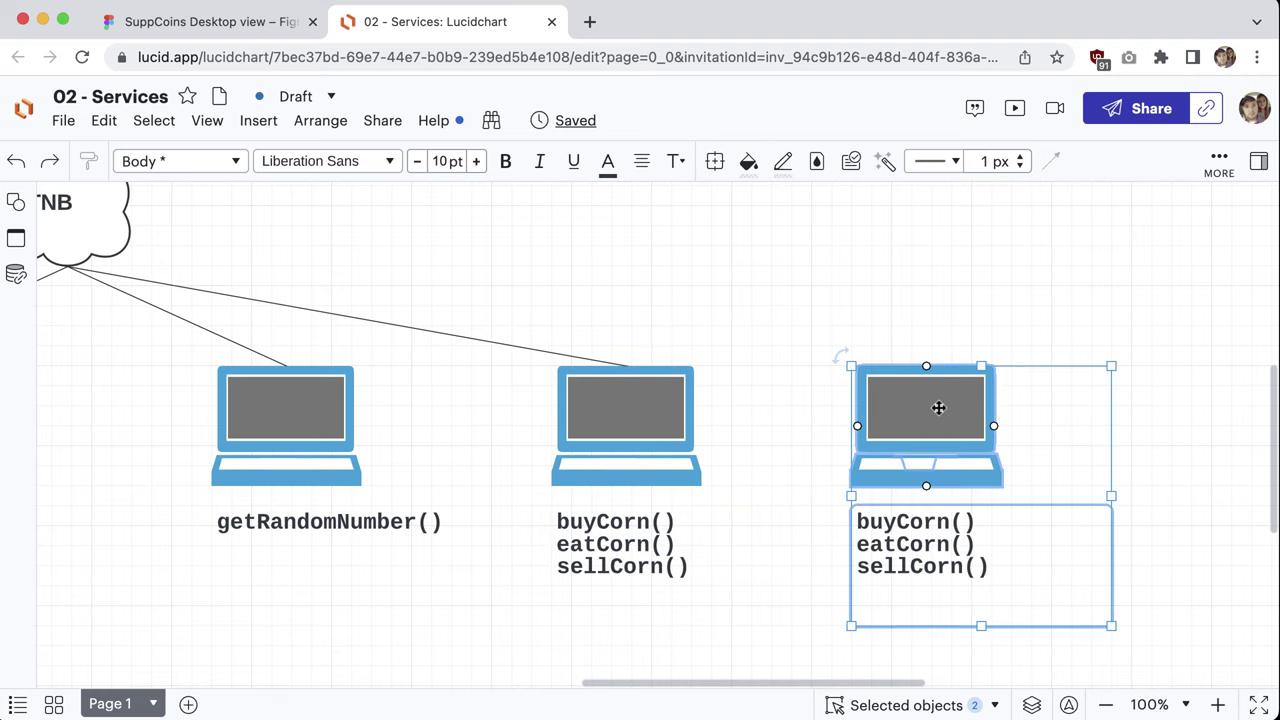
pyautogui.press('Escape')
# Step: Change the copied label to abc() and place a duplicate TNB cloud beside the original
pyautogui.click(970, 573)
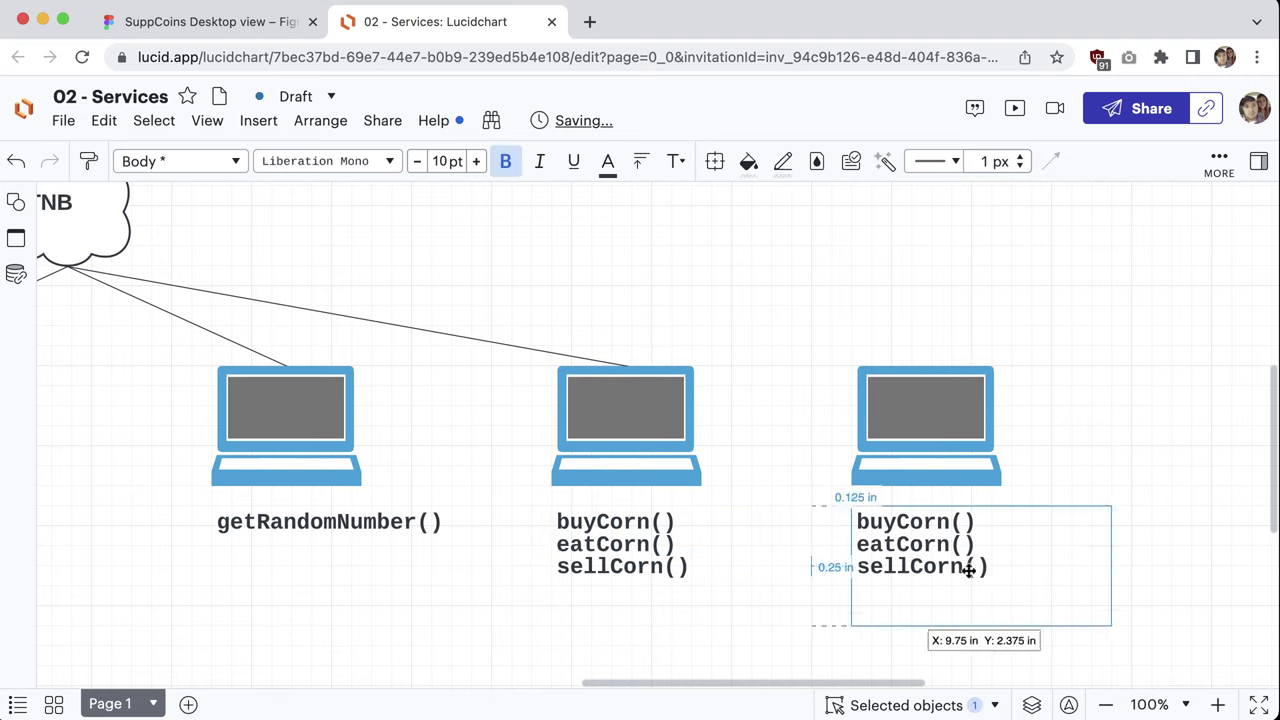
pyautogui.click(972, 568)
pyautogui.click(986, 566)
pyautogui.moveTo(988, 566); pyautogui.dragTo(845, 531)
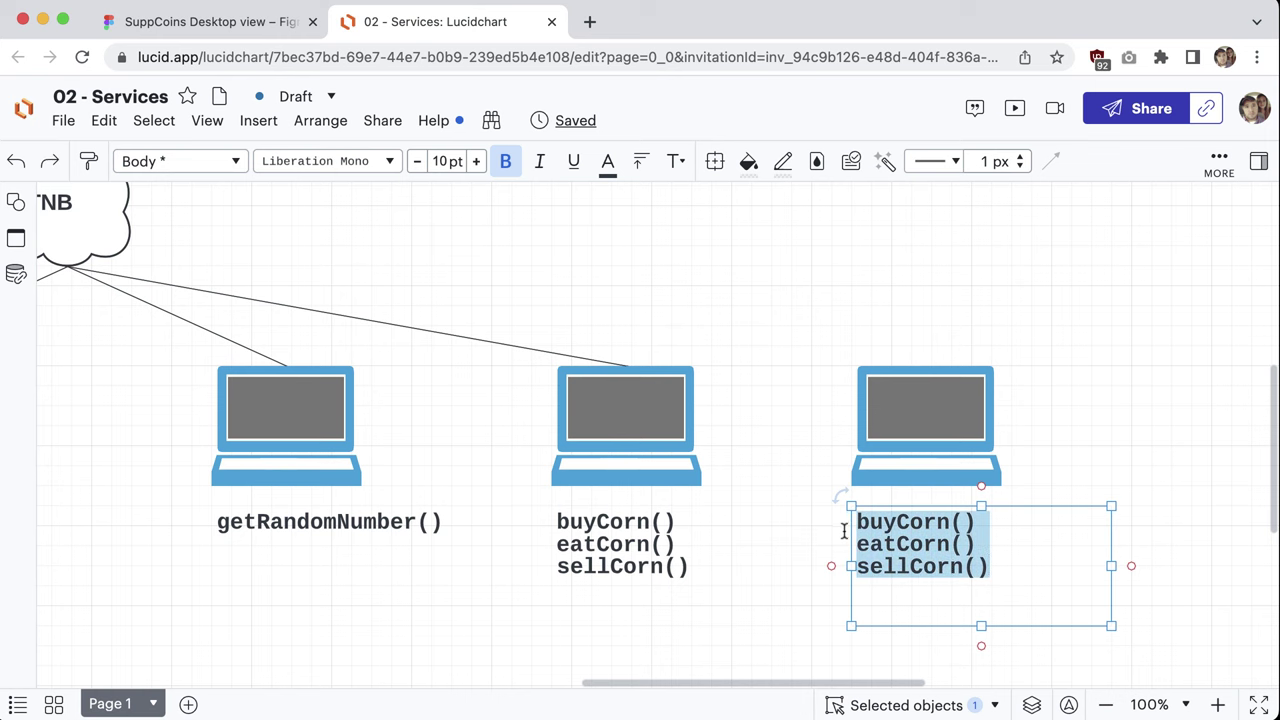
pyautogui.scroll(-5, 843, 531)
pyautogui.click(891, 329)
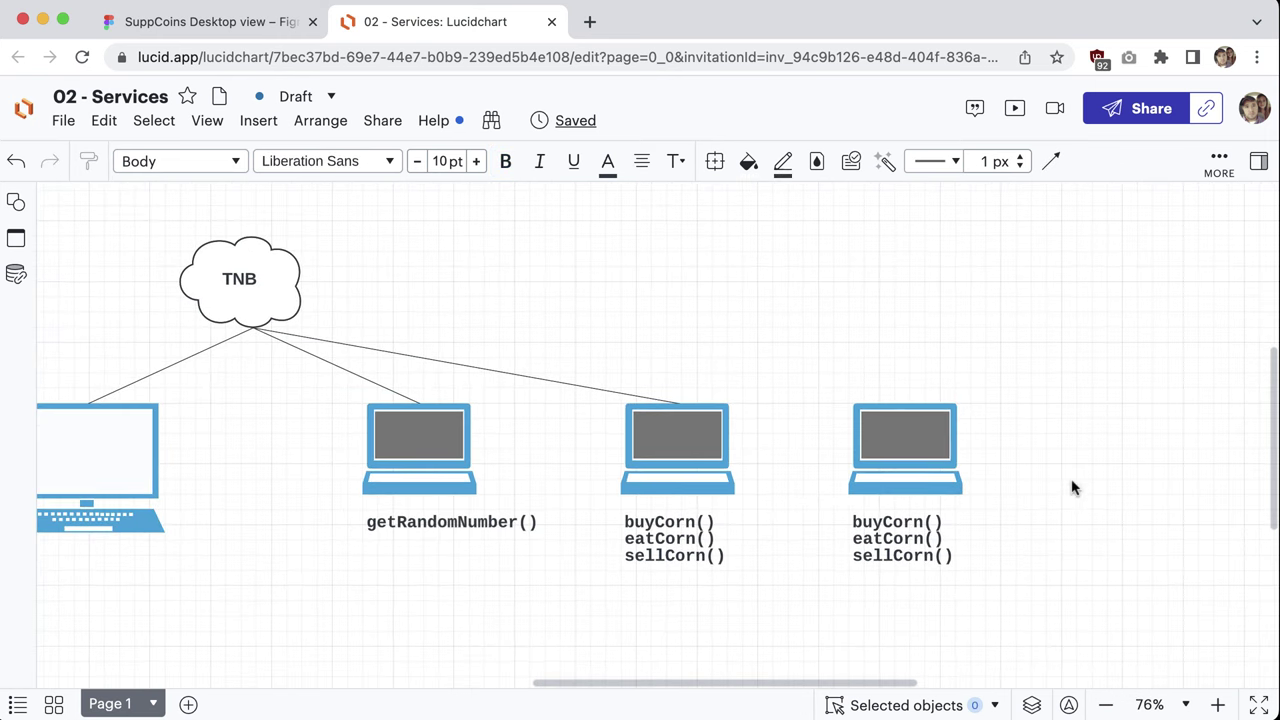
pyautogui.doubleClick(915, 540)
pyautogui.click(960, 557)
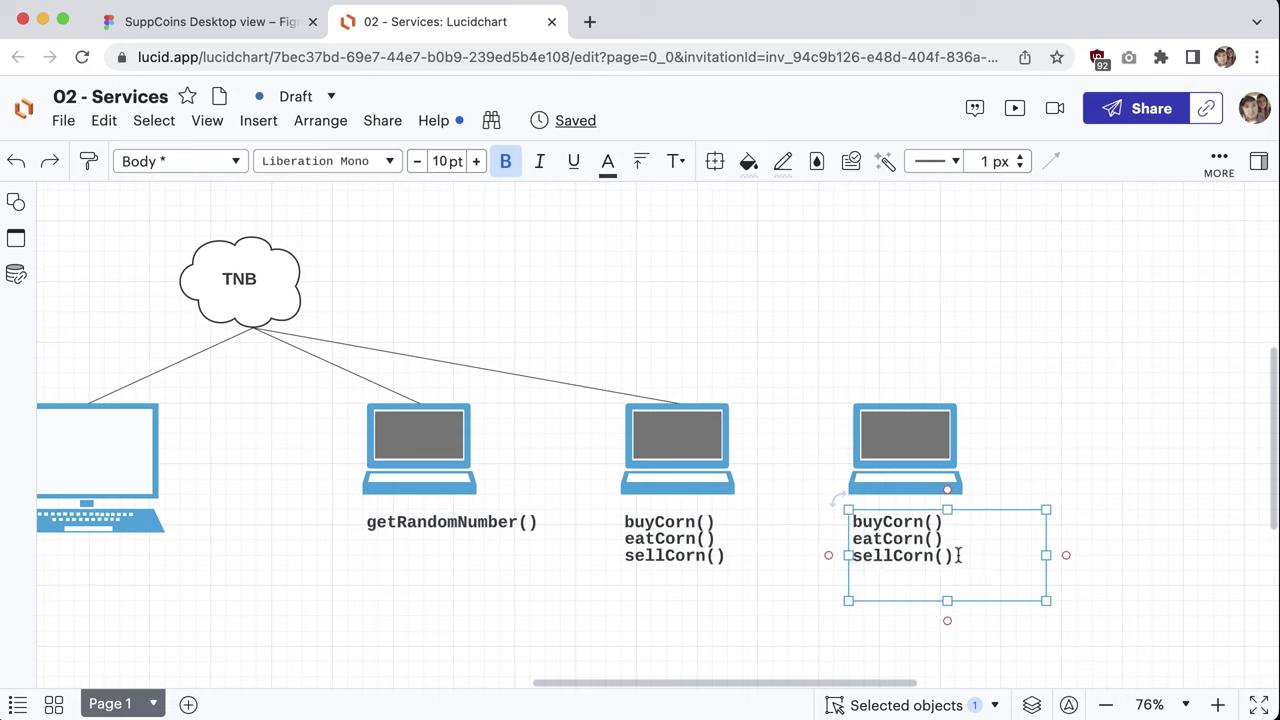
pyautogui.moveTo(960, 557); pyautogui.dragTo(849, 534)
pyautogui.press('BackSpace')
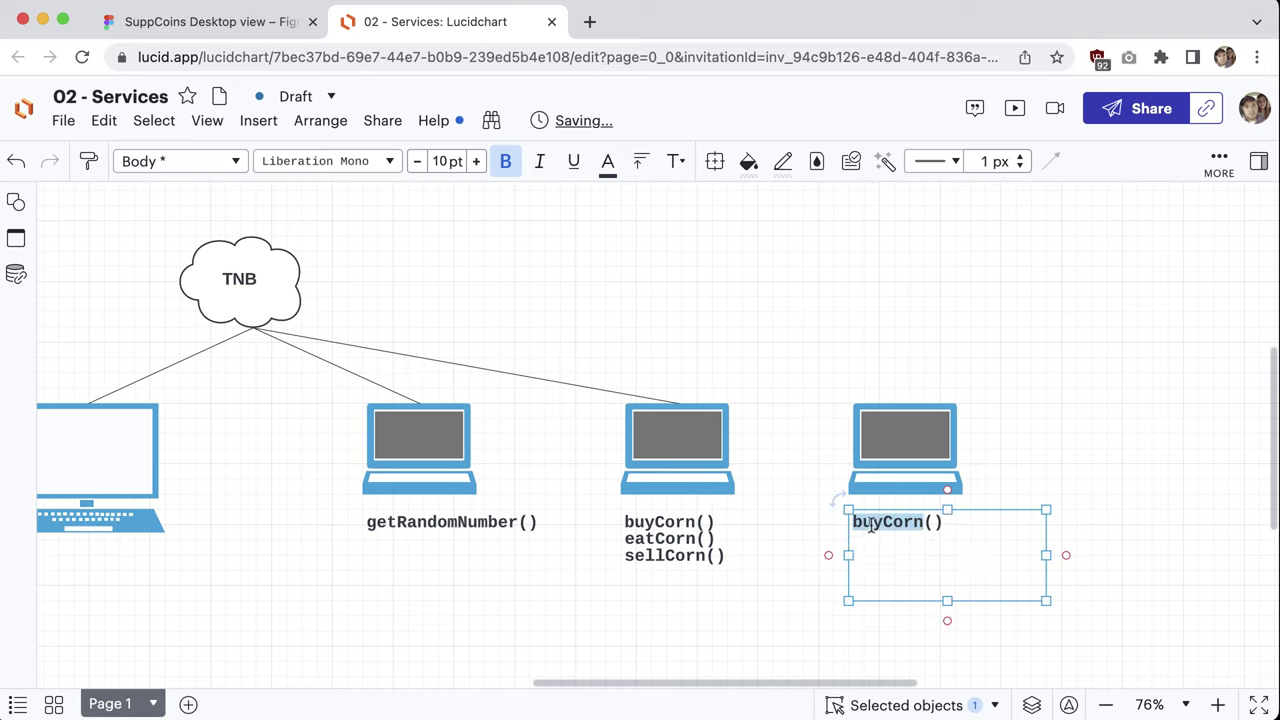
pyautogui.write('abc')
pyautogui.click(1036, 360)
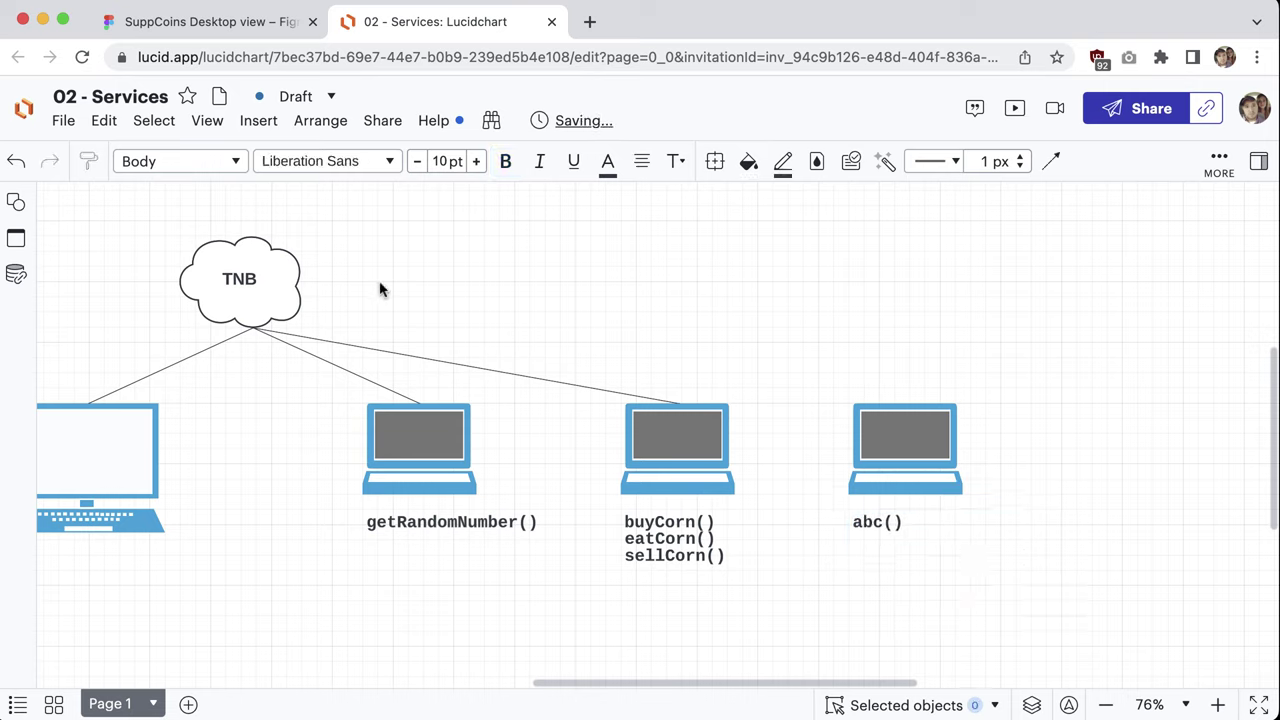
pyautogui.click(282, 291)
pyautogui.click(320, 284)
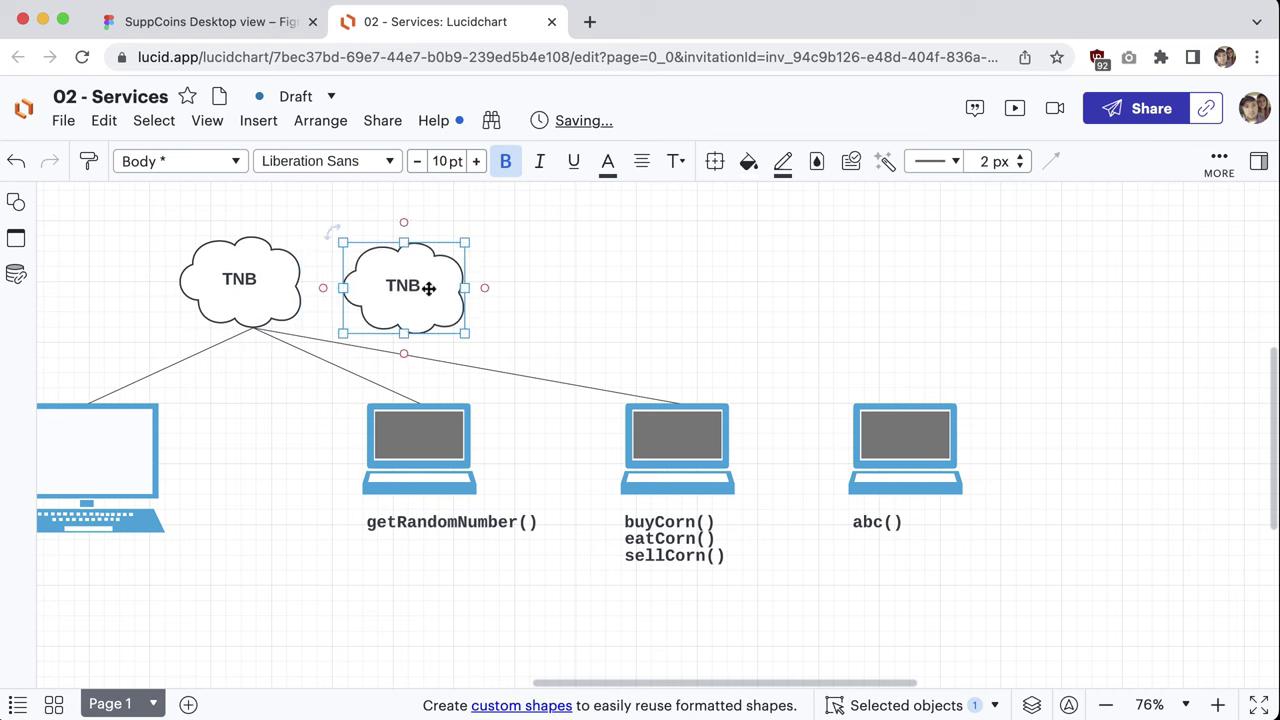